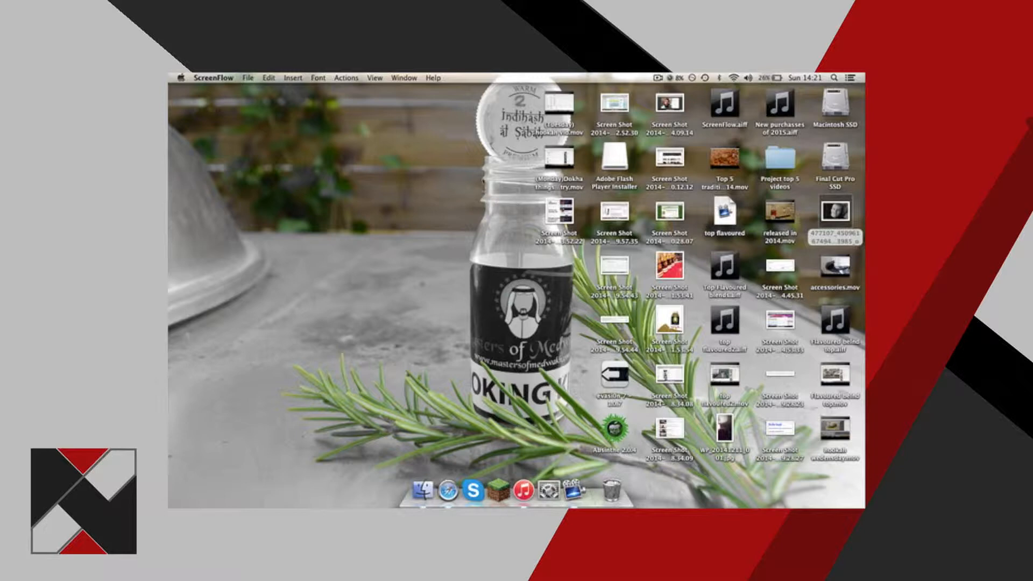
pyautogui.click(769, 79)
pyautogui.click(803, 78)
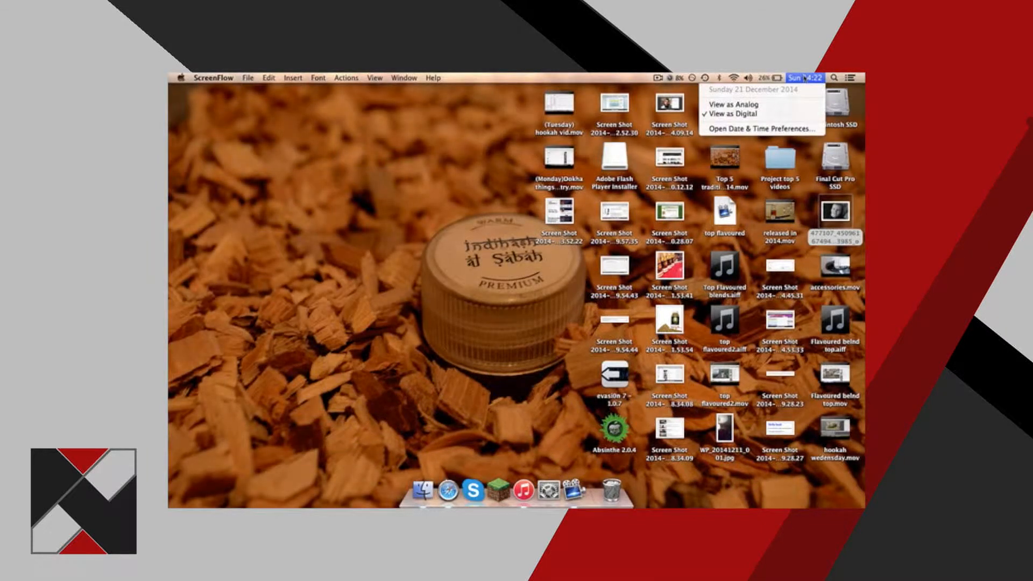
pyautogui.click(451, 220)
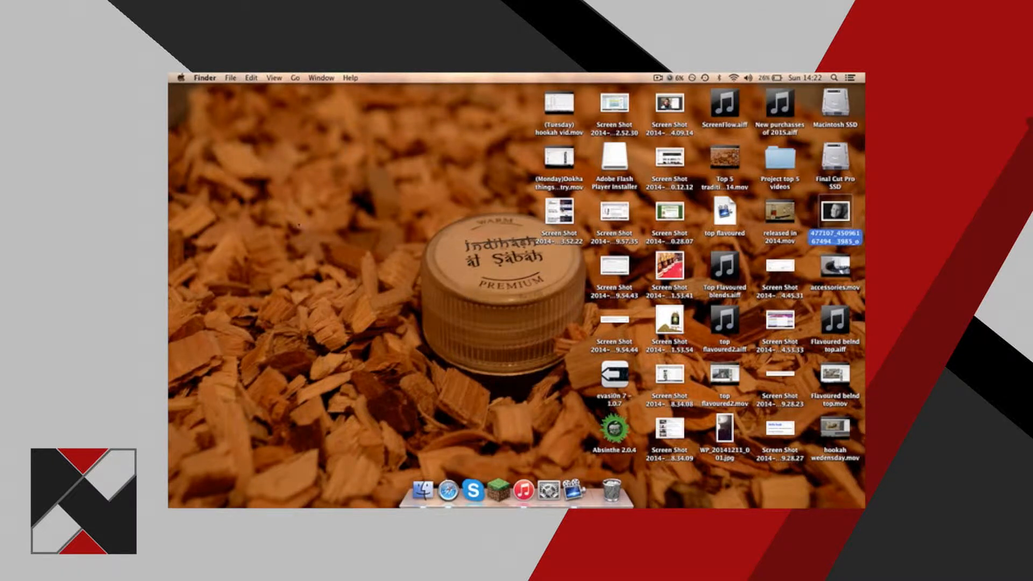
pyautogui.click(657, 78)
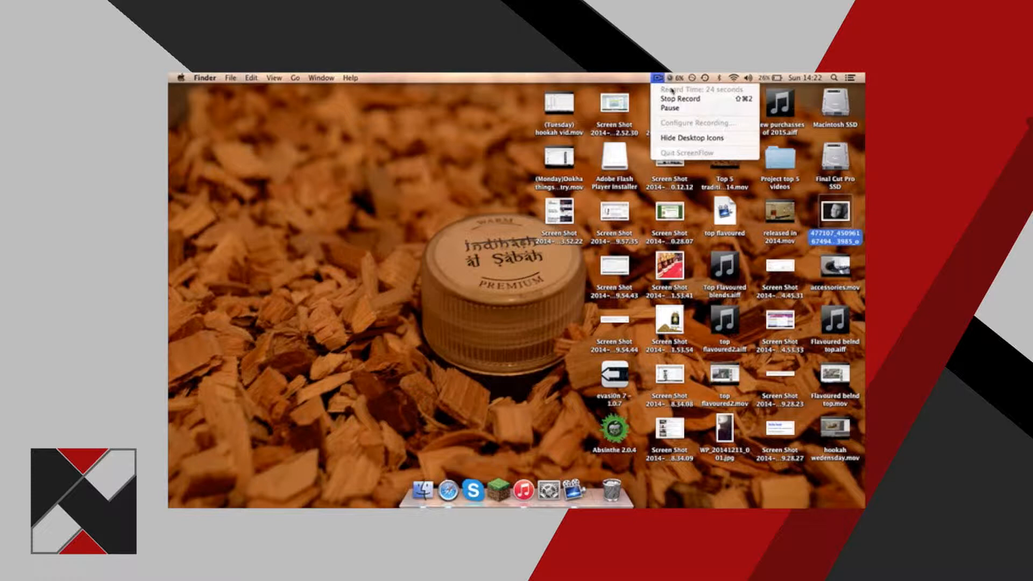
pyautogui.click(655, 79)
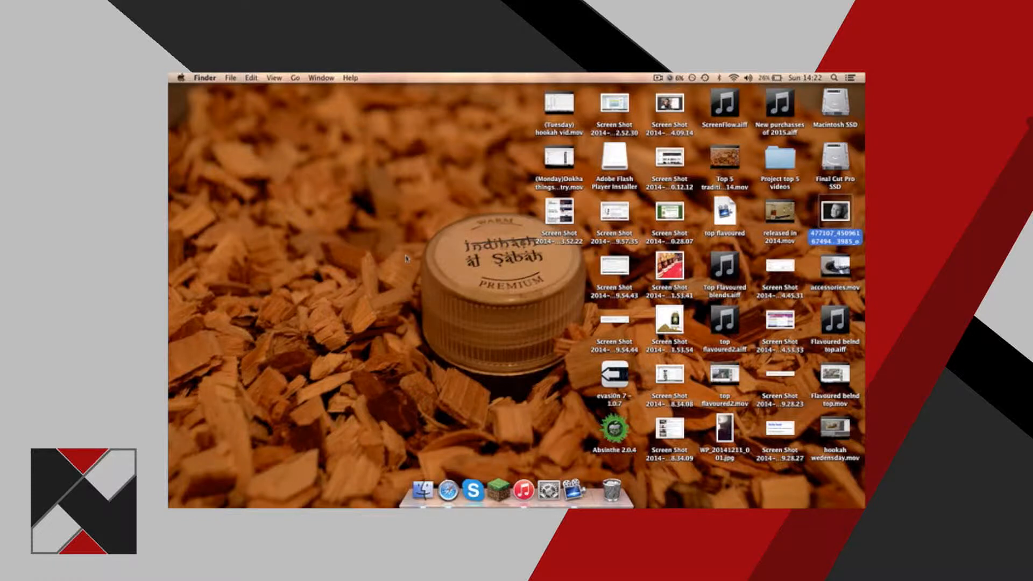
# Launch Motion from the Video Editing Software folder of installed applications.
pyautogui.press('F4')
pyautogui.click(342, 347)
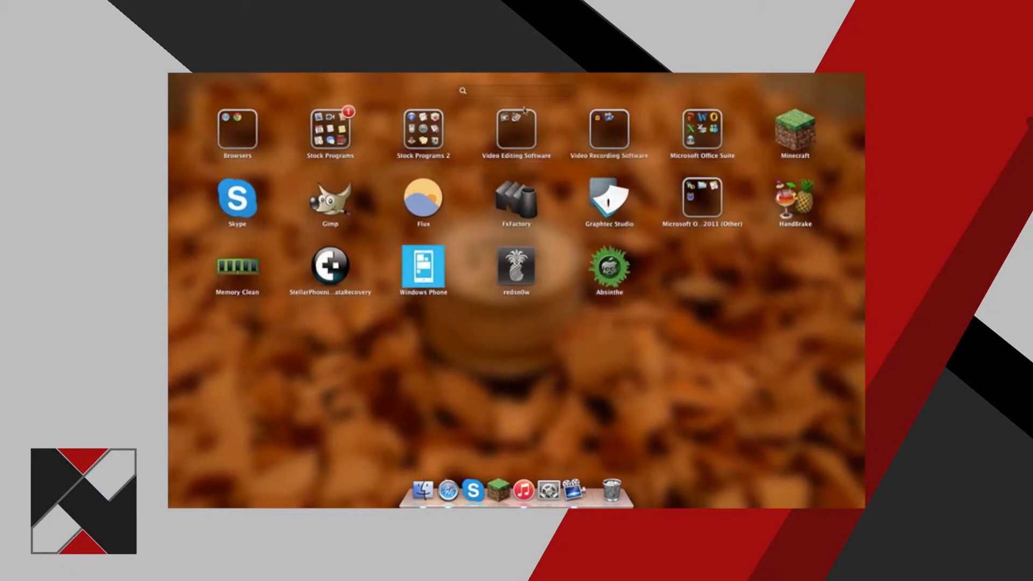
pyautogui.click(522, 116)
pyautogui.click(331, 216)
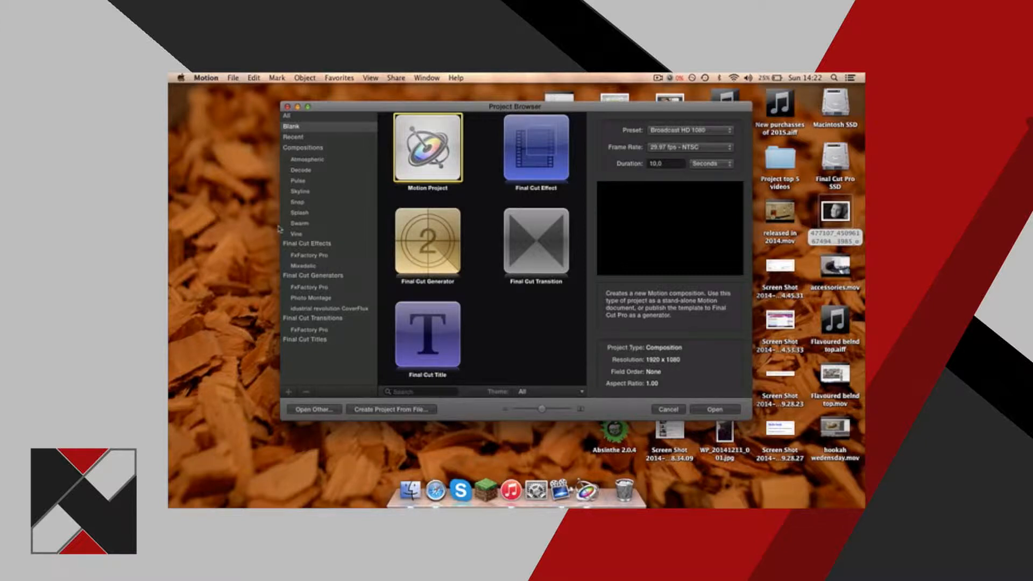
# Create a blank Motion Project with a duration of 30 seconds.
pyautogui.moveTo(427, 103); pyautogui.dragTo(422, 101)
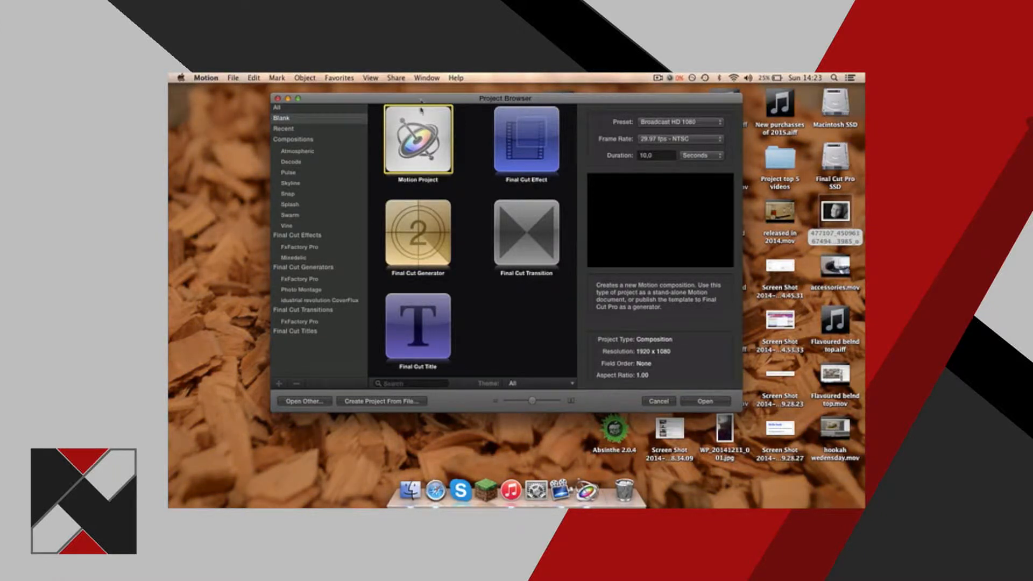
pyautogui.click(656, 156)
pyautogui.doubleClick(654, 157)
pyautogui.write('20')
pyautogui.press('Return')
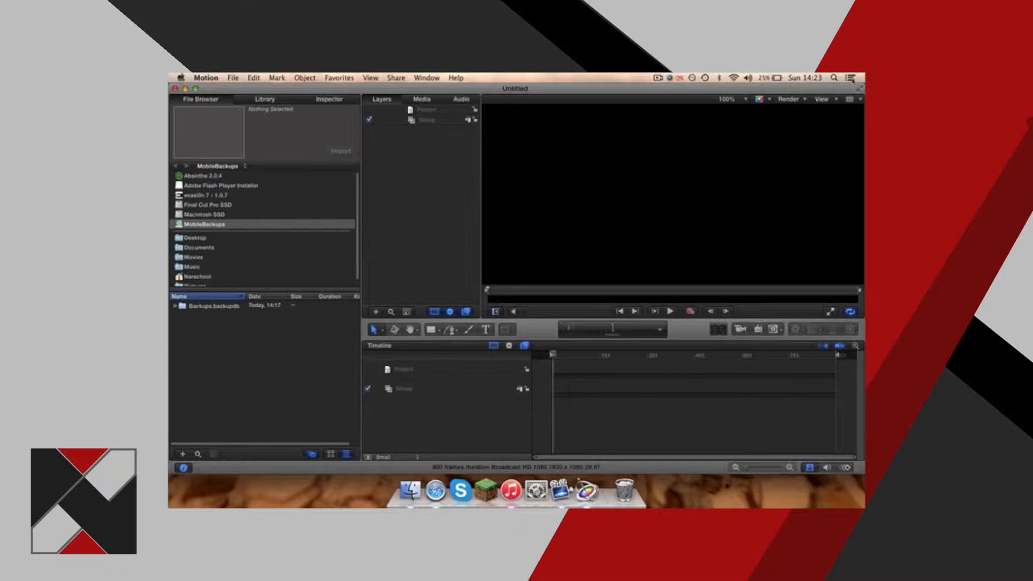
pyautogui.click(860, 90)
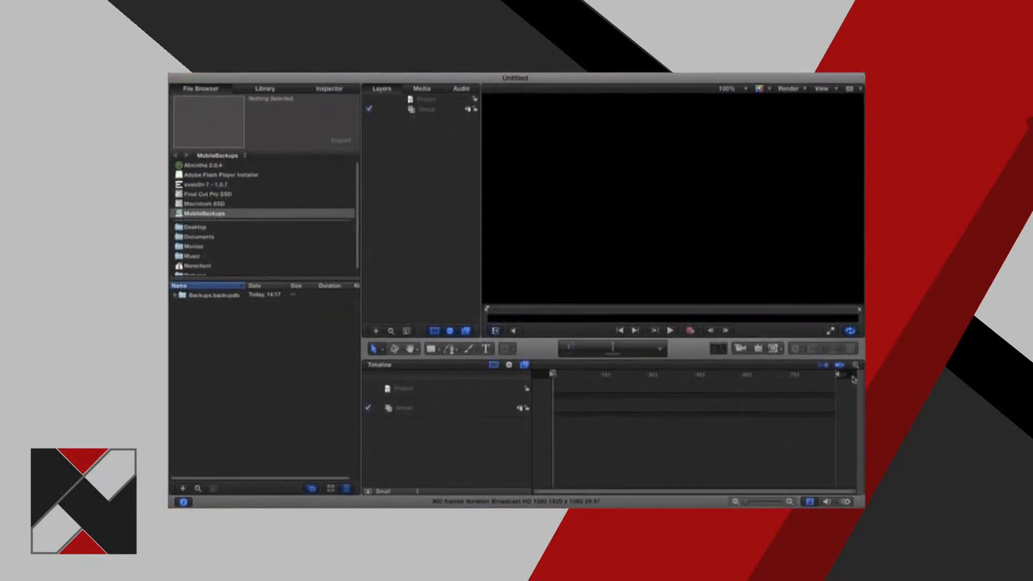
pyautogui.press('XF86MonBrightnessUp')
pyautogui.press('XF86MonBrightnessUp')
pyautogui.press('XF86MonBrightnessUp')
pyautogui.press('XF86MonBrightnessUp')
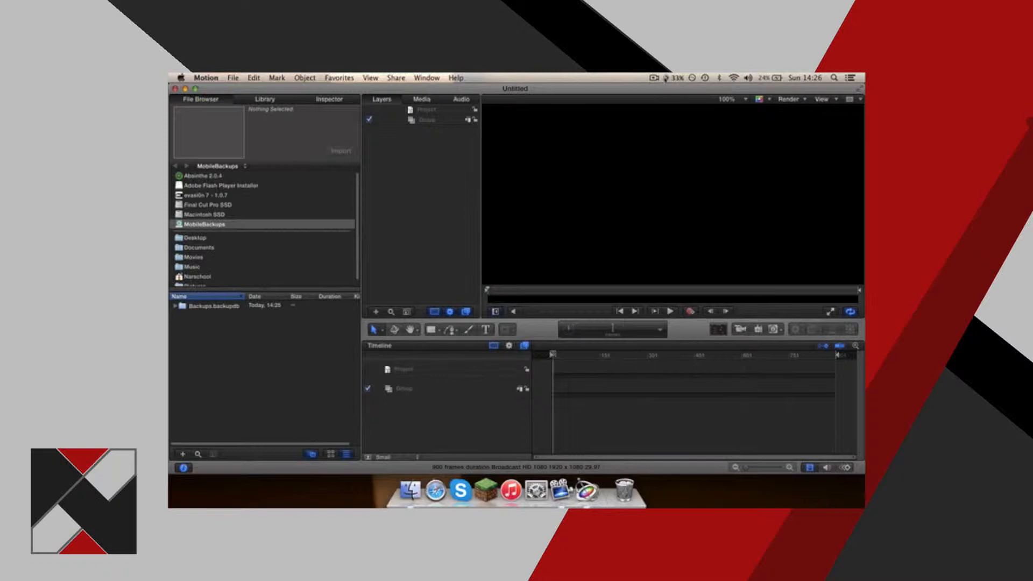
pyautogui.click(676, 78)
pyautogui.rightClick(676, 78)
pyautogui.click(676, 78)
pyautogui.click(677, 78)
pyautogui.click(676, 78)
pyautogui.click(677, 78)
pyautogui.click(653, 78)
pyautogui.click(656, 78)
pyautogui.click(657, 79)
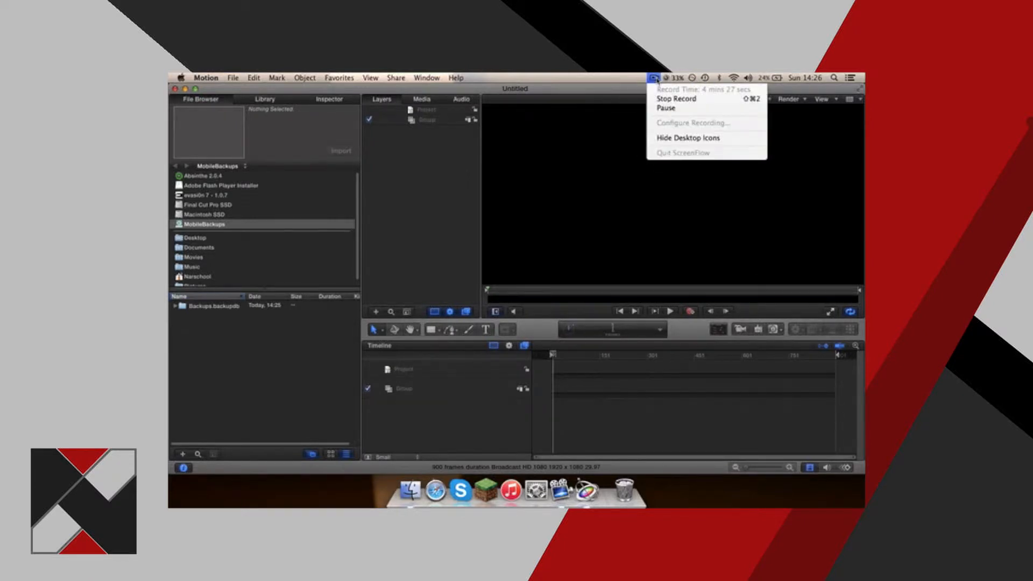
pyautogui.click(654, 80)
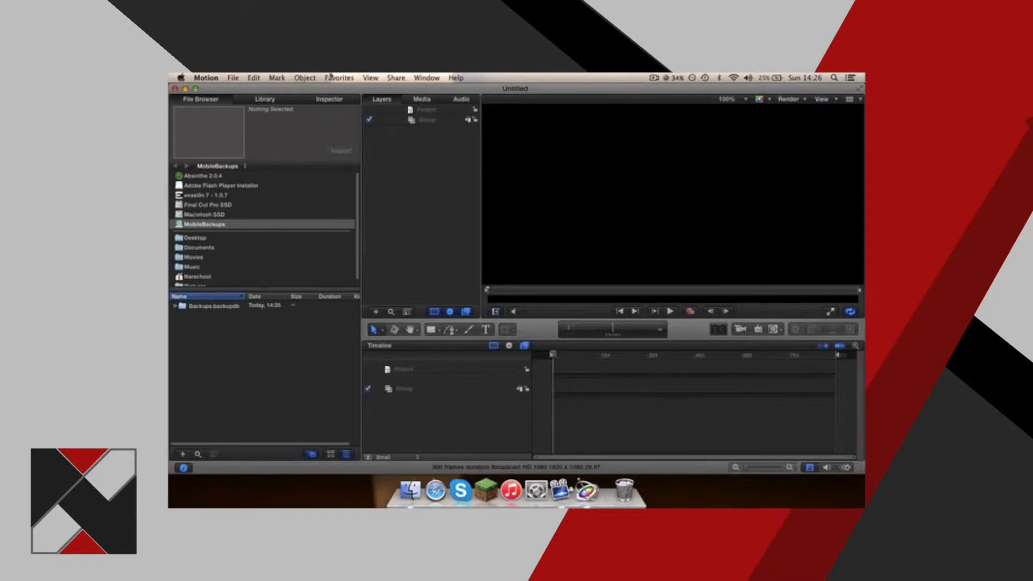
pyautogui.click(232, 79)
pyautogui.click(234, 80)
pyautogui.click(260, 79)
pyautogui.click(281, 80)
pyautogui.click(299, 78)
pyautogui.click(346, 79)
pyautogui.click(373, 80)
pyautogui.click(401, 80)
pyautogui.click(354, 79)
pyautogui.click(305, 80)
pyautogui.click(276, 79)
pyautogui.click(429, 153)
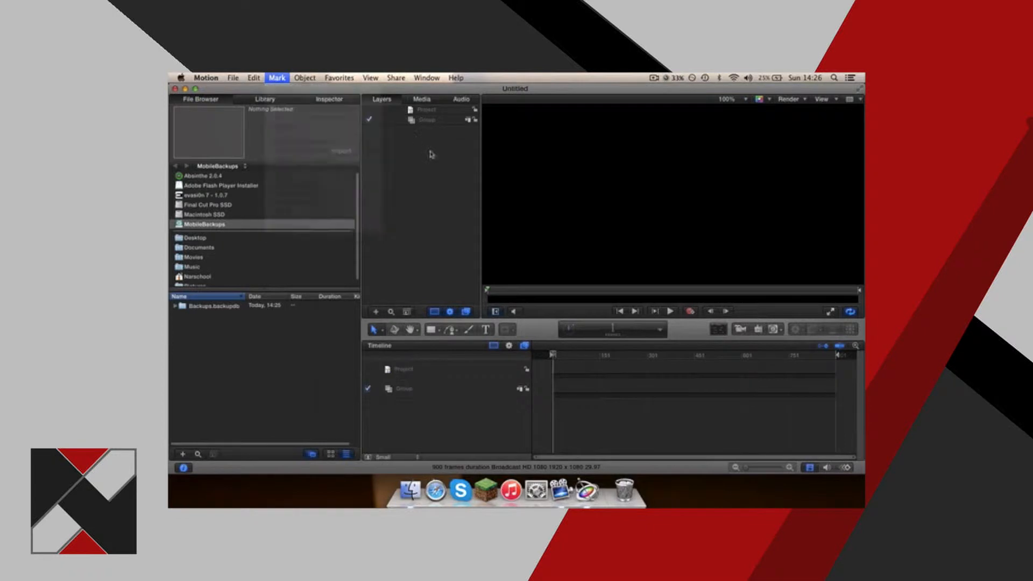
# Play and stop the empty project with the canvas zoomed out to fit the whole frame.
pyautogui.moveTo(673, 139); pyautogui.dragTo(596, 218)
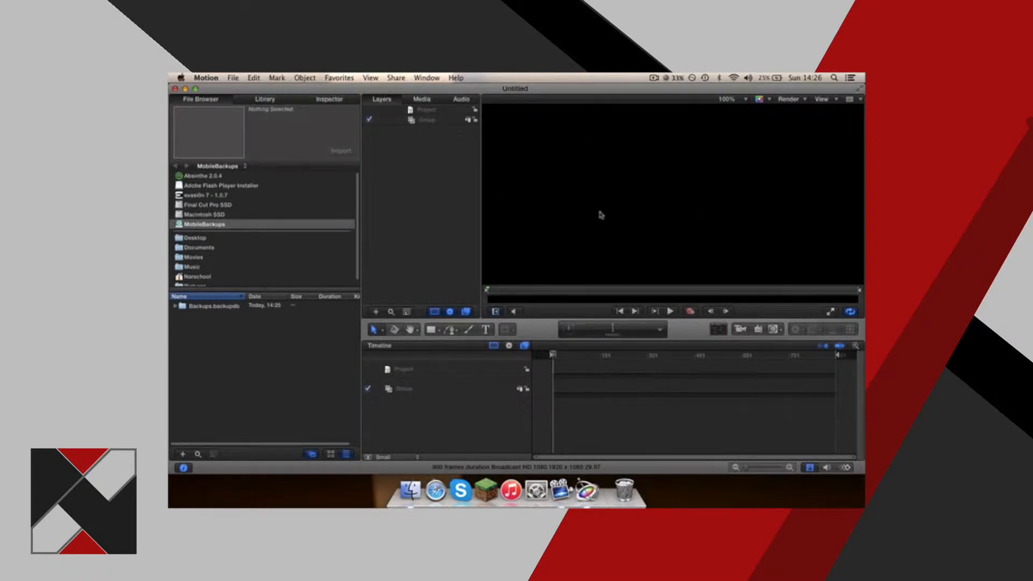
pyautogui.press('space')
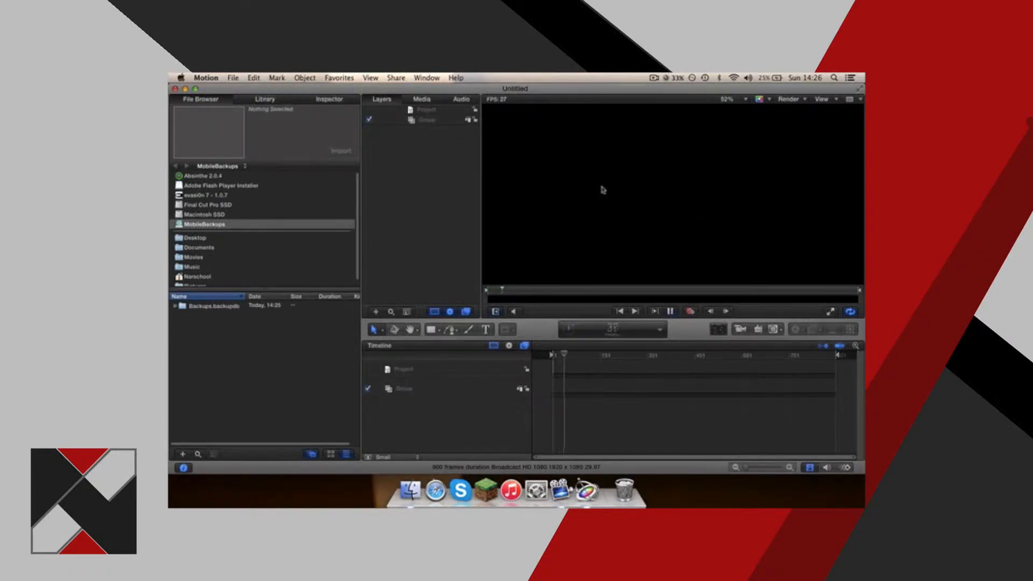
pyautogui.scroll(-5, 602, 192)
pyautogui.press('space')
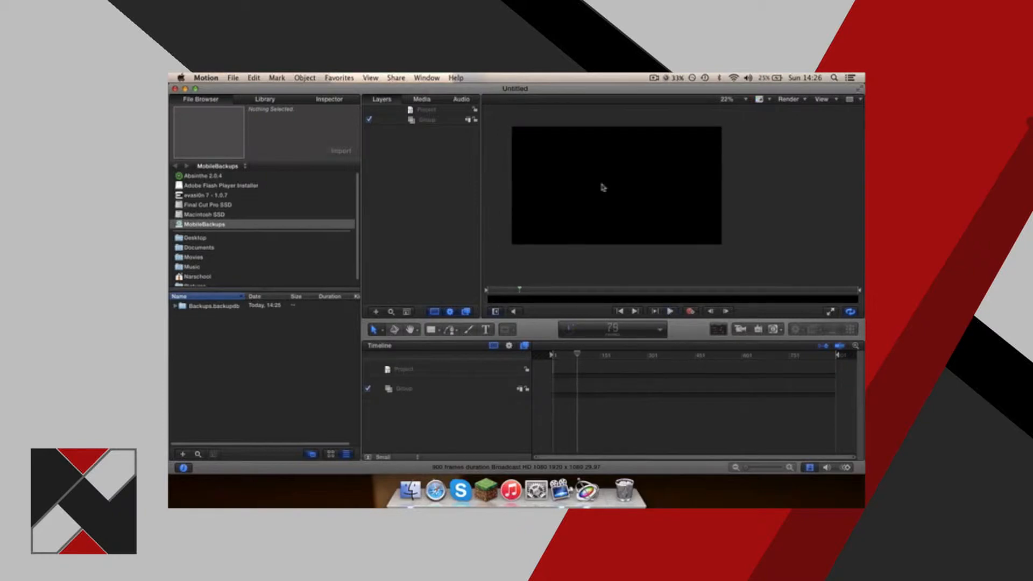
pyautogui.moveTo(554, 196); pyautogui.dragTo(657, 141)
pyautogui.moveTo(531, 128); pyautogui.dragTo(553, 156)
# Turn the visibility of the Group layer off and back on.
pyautogui.click(369, 119)
pyautogui.click(370, 120)
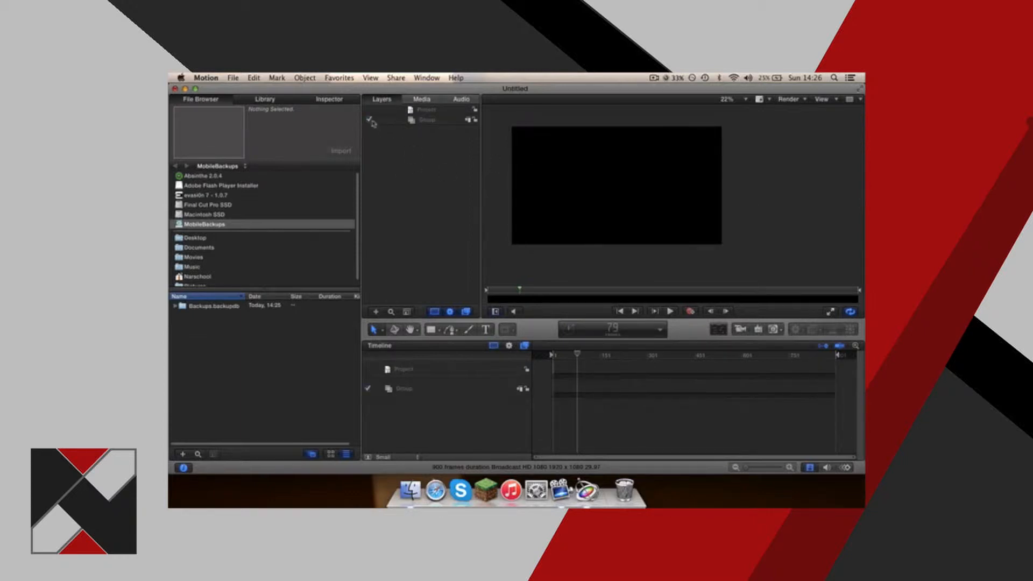
pyautogui.click(429, 111)
pyautogui.click(430, 120)
pyautogui.click(430, 150)
# Browse the drives and user folders in the File Browser, ending in the Movies folder.
pyautogui.scroll(-1, 224, 244)
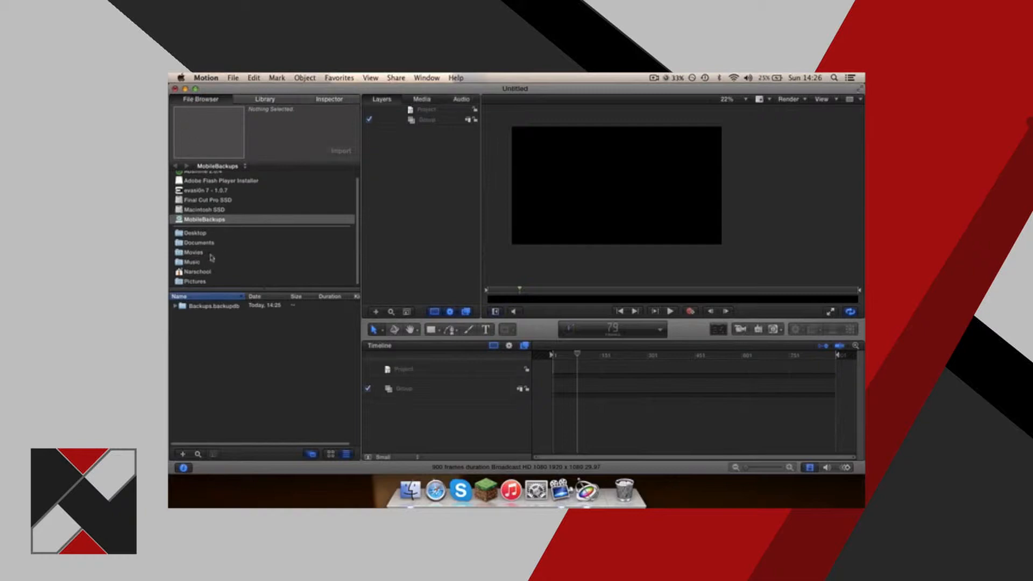
pyautogui.scroll(1, 212, 251)
pyautogui.scroll(-1, 212, 251)
pyautogui.click(210, 182)
pyautogui.click(208, 210)
pyautogui.click(206, 220)
pyautogui.click(200, 272)
pyautogui.click(202, 253)
pyautogui.click(203, 274)
pyautogui.click(199, 254)
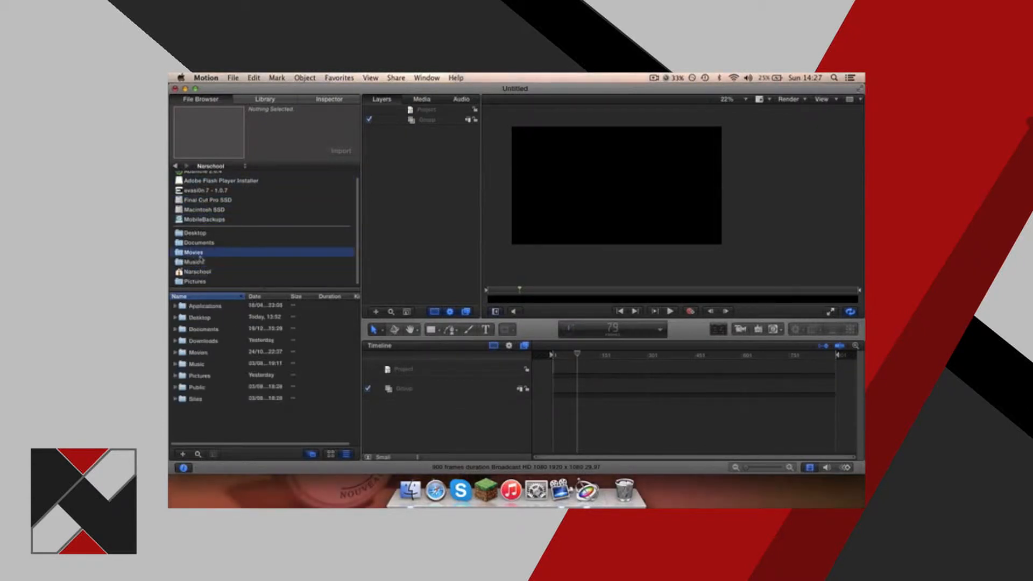
# Examine the Library categories, including Gradients, Content and Generators, and preview the Blocks Dissolve generator.
pyautogui.click(261, 102)
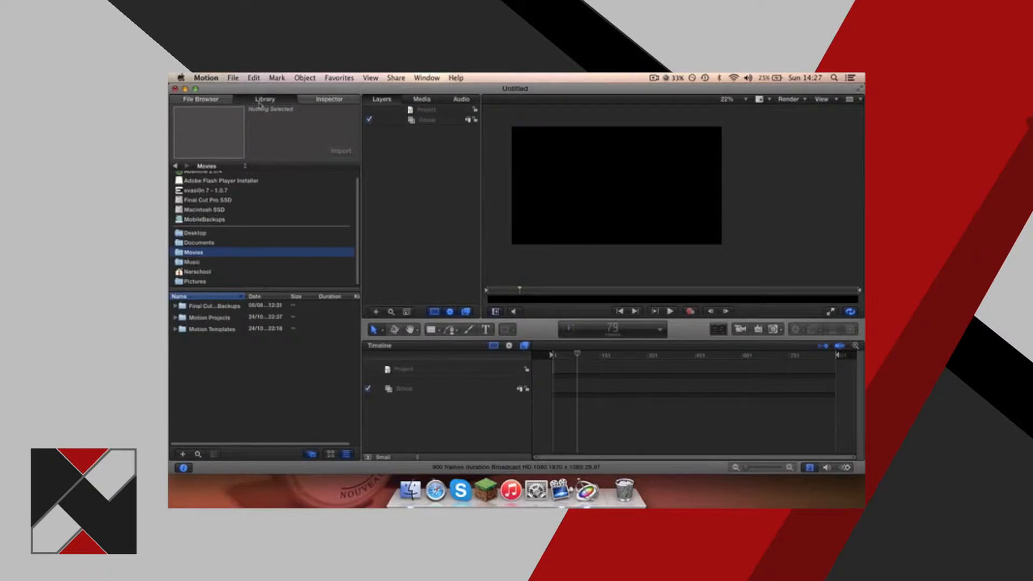
pyautogui.click(198, 237)
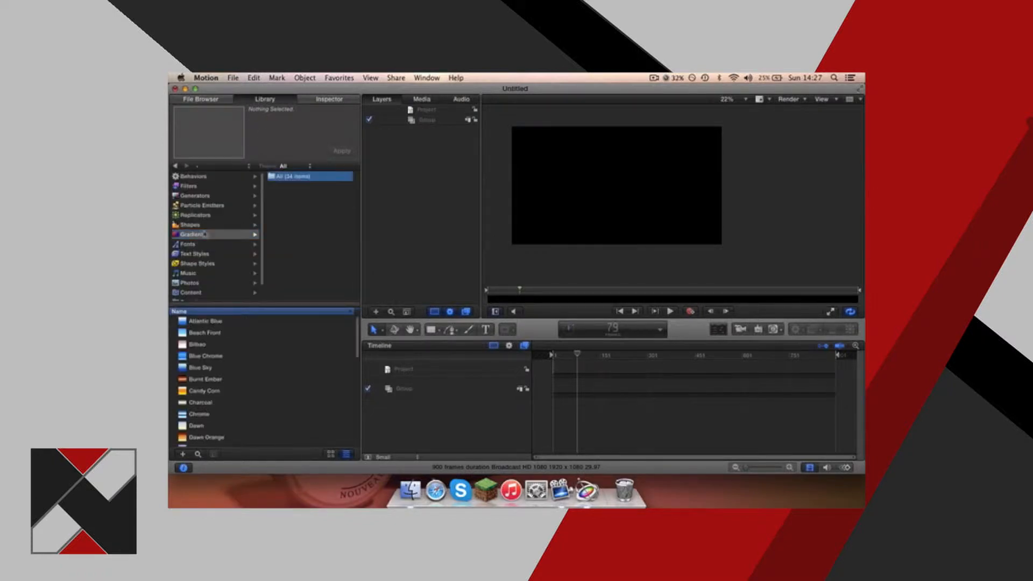
pyautogui.click(205, 225)
pyautogui.click(207, 215)
pyautogui.click(202, 245)
pyautogui.click(198, 263)
pyautogui.scroll(-1, 195, 277)
pyautogui.click(193, 276)
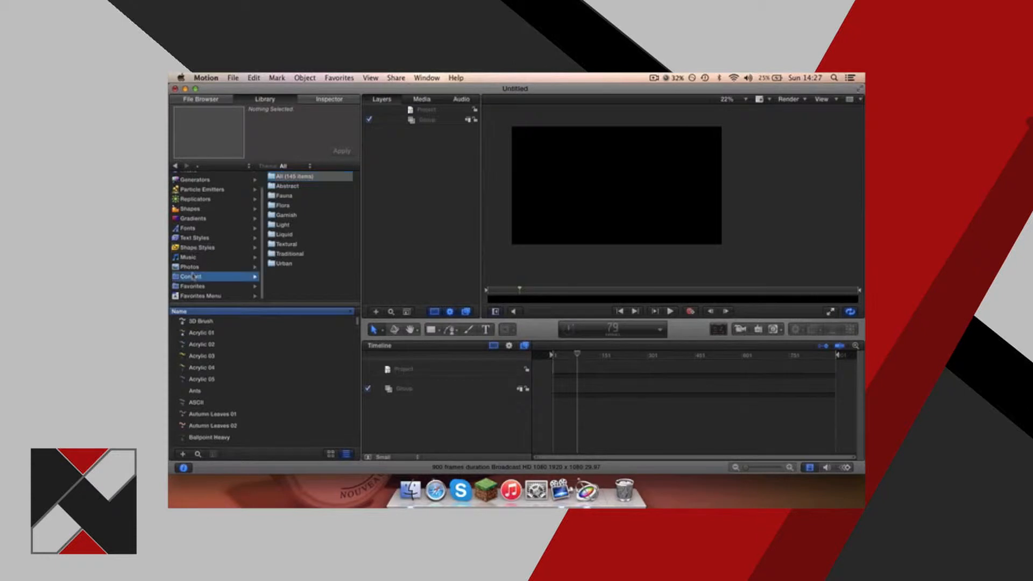
pyautogui.click(195, 200)
pyautogui.scroll(1, 196, 198)
pyautogui.click(198, 195)
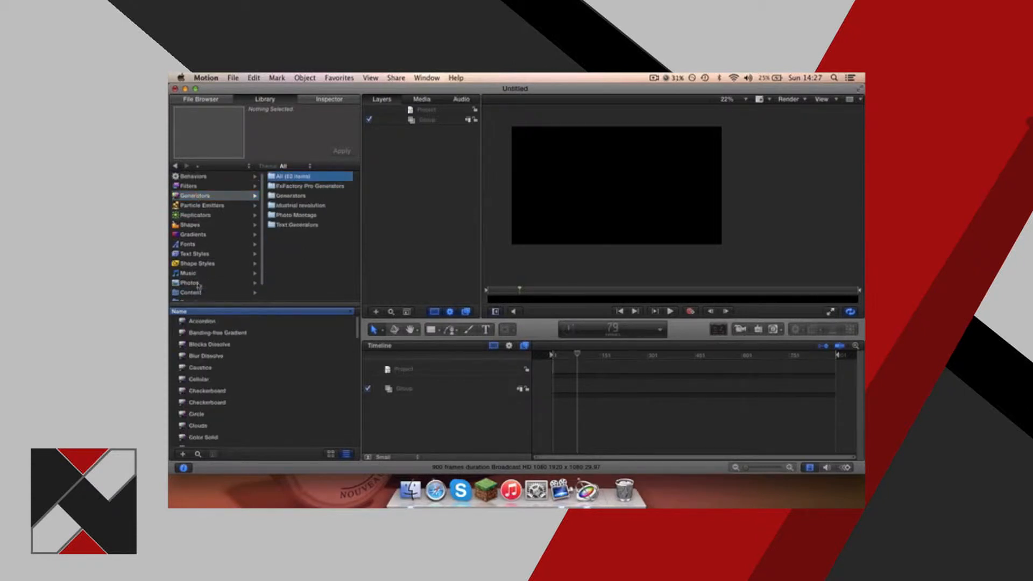
pyautogui.click(197, 343)
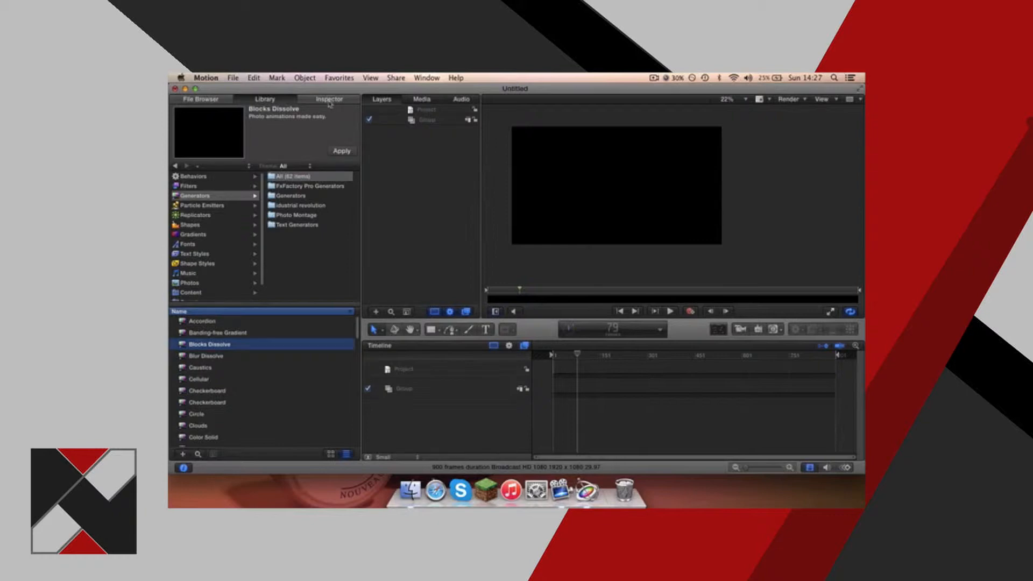
# Examine the Inspector and the available transform, 3D, pan and zoom, and shape tools.
pyautogui.click(330, 100)
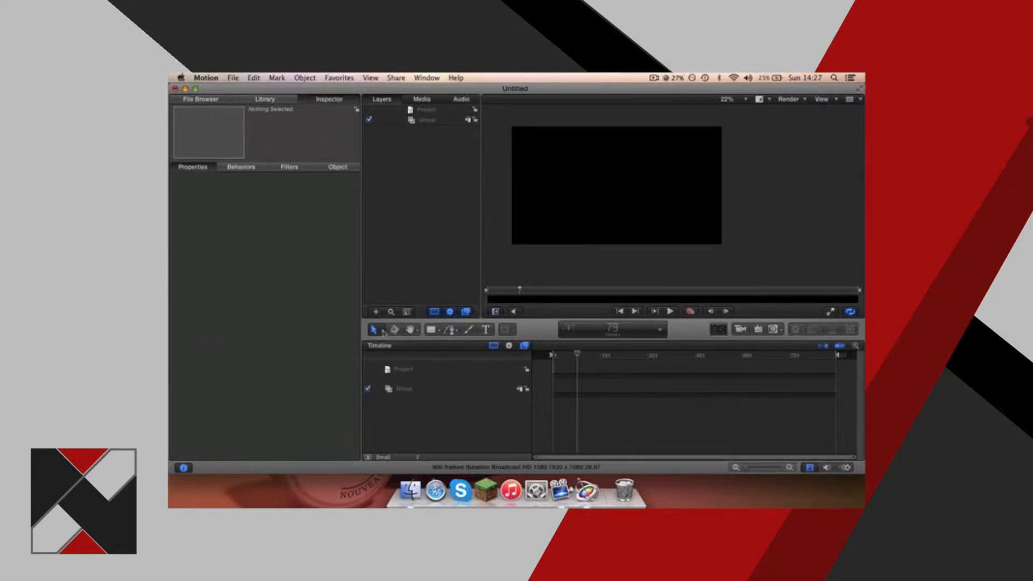
pyautogui.click(383, 333)
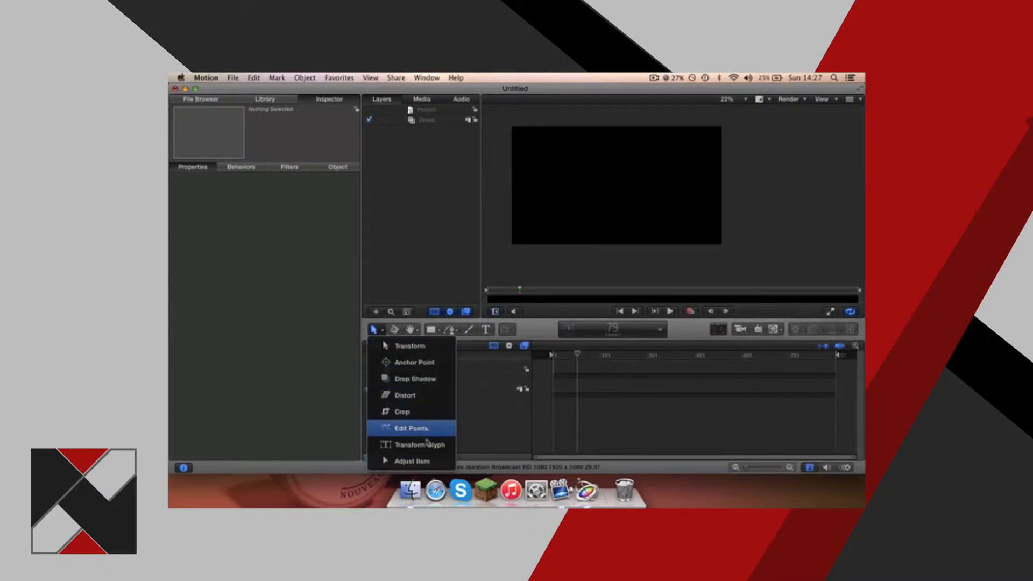
pyautogui.click(397, 330)
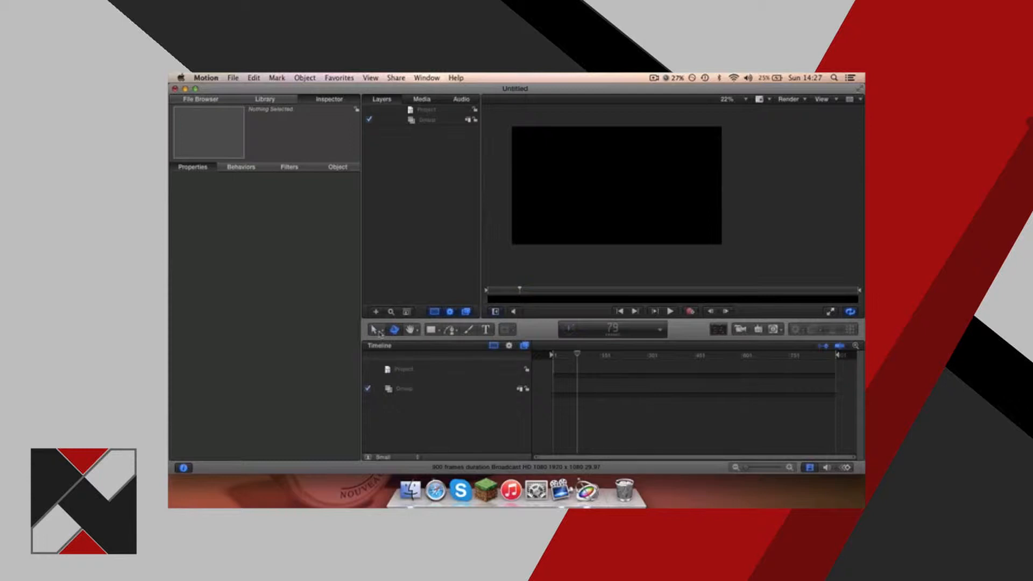
pyautogui.click(375, 331)
pyautogui.click(411, 329)
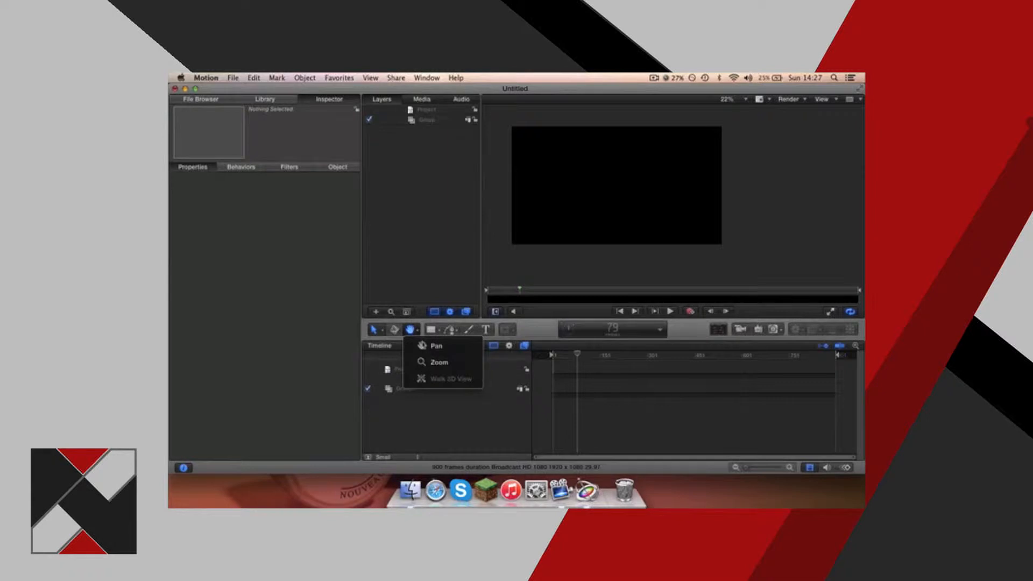
pyautogui.click(414, 327)
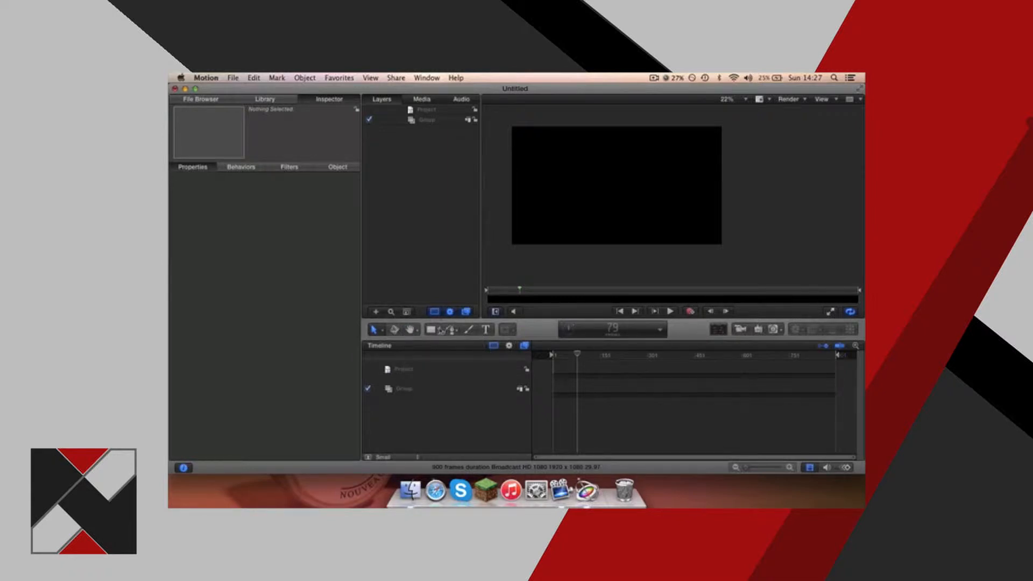
pyautogui.click(440, 330)
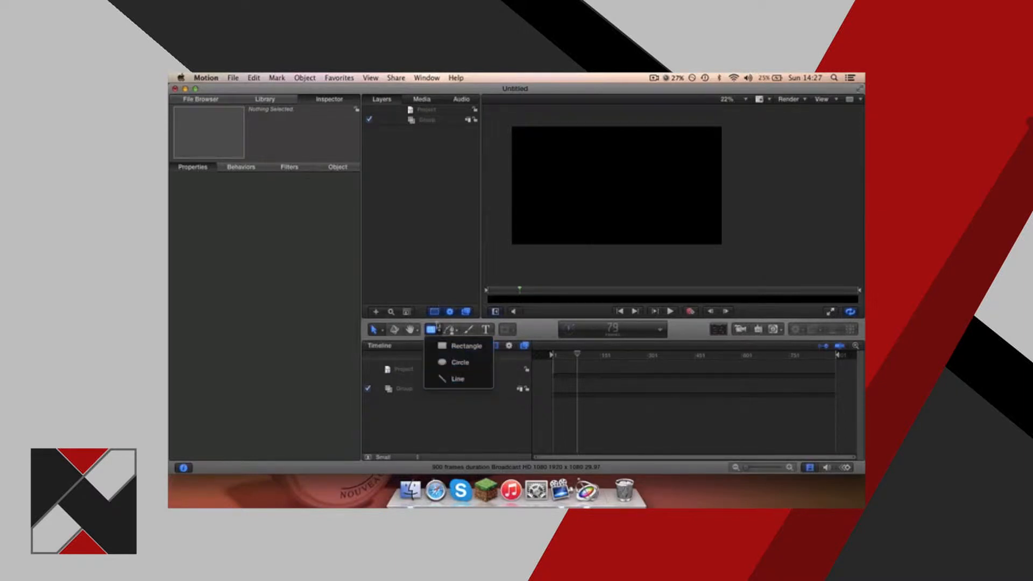
pyautogui.click(440, 331)
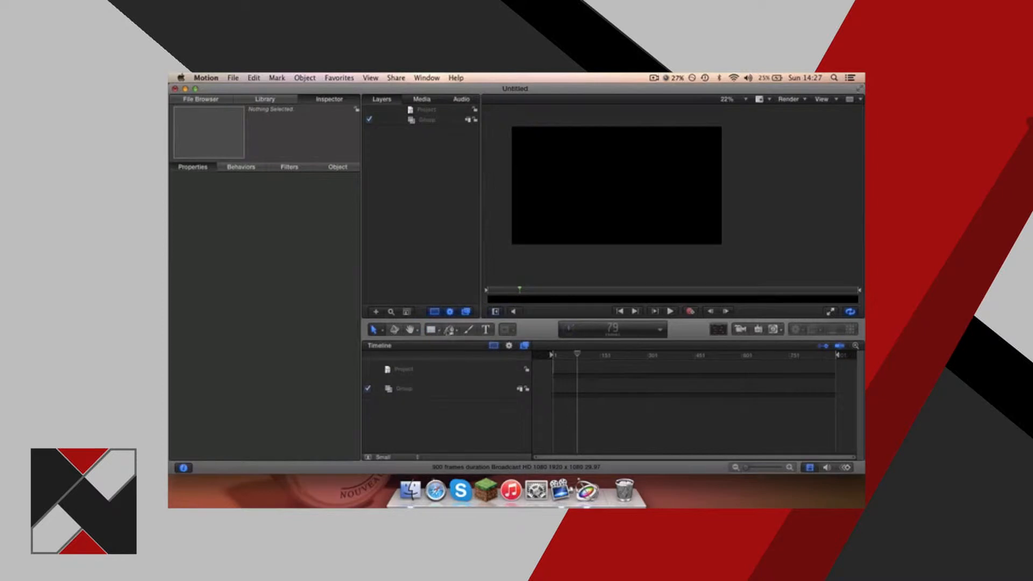
# Draw a closed triangle in the left half of the canvas with the Bezier tool and delete it.
pyautogui.click(453, 331)
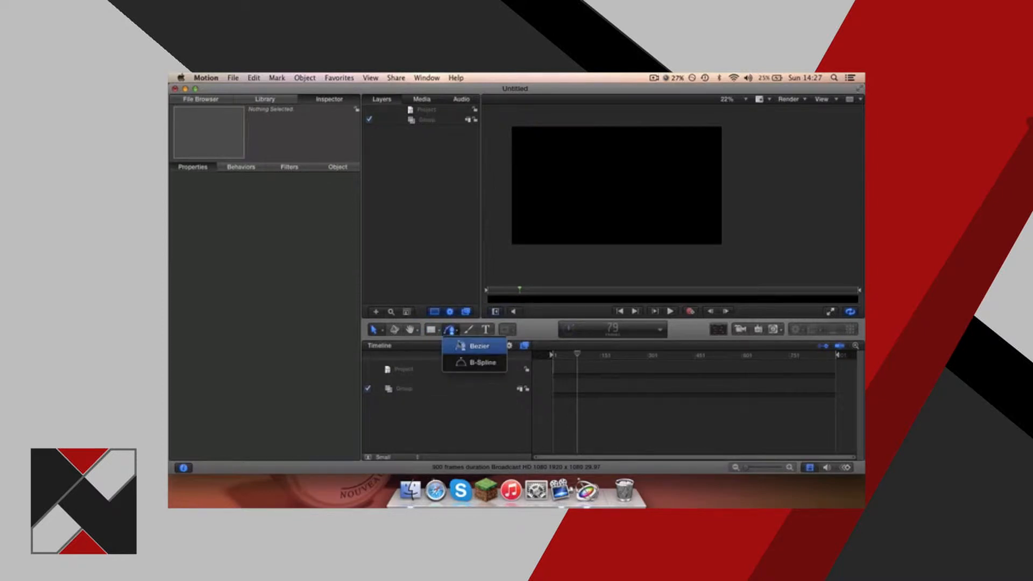
pyautogui.click(463, 348)
pyautogui.click(541, 209)
pyautogui.click(590, 209)
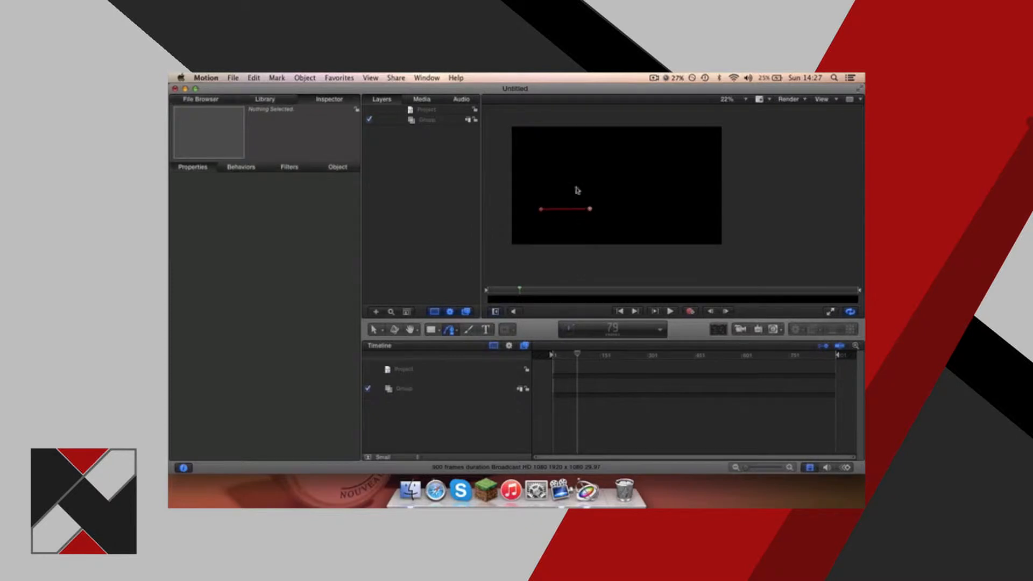
pyautogui.click(556, 168)
pyautogui.click(541, 209)
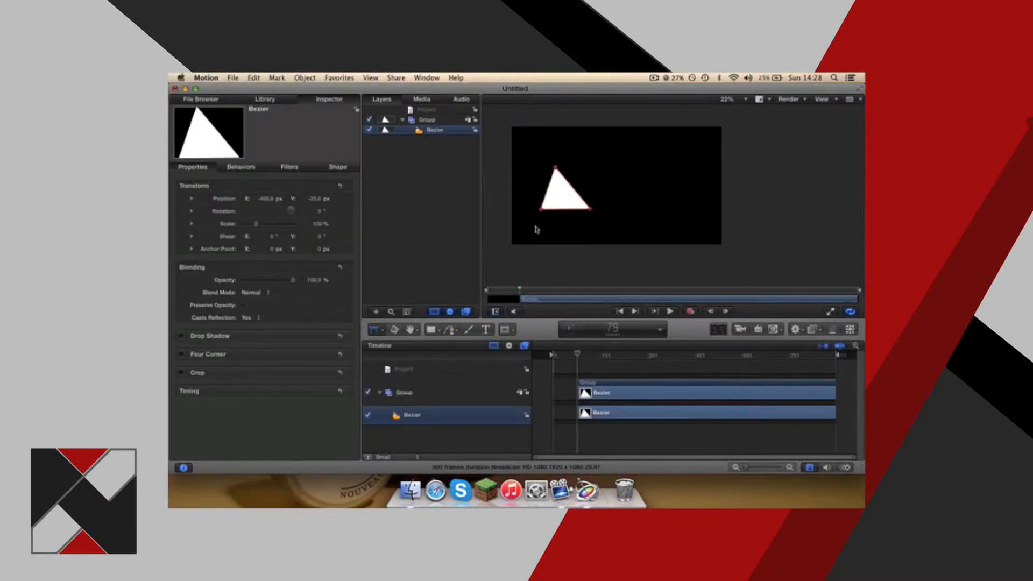
pyautogui.press('Delete')
# Paint a diagonal stroke across the canvas with the Paint Stroke tool and undo it.
pyautogui.click(466, 328)
pyautogui.moveTo(569, 214)
pyautogui.mouseDown()
pyautogui.moveTo(611, 203)
pyautogui.moveTo(532, 194)
pyautogui.moveTo(598, 195)
pyautogui.moveTo(678, 169)
pyautogui.mouseUp()
pyautogui.press('super+z')
pyautogui.press('super+z')
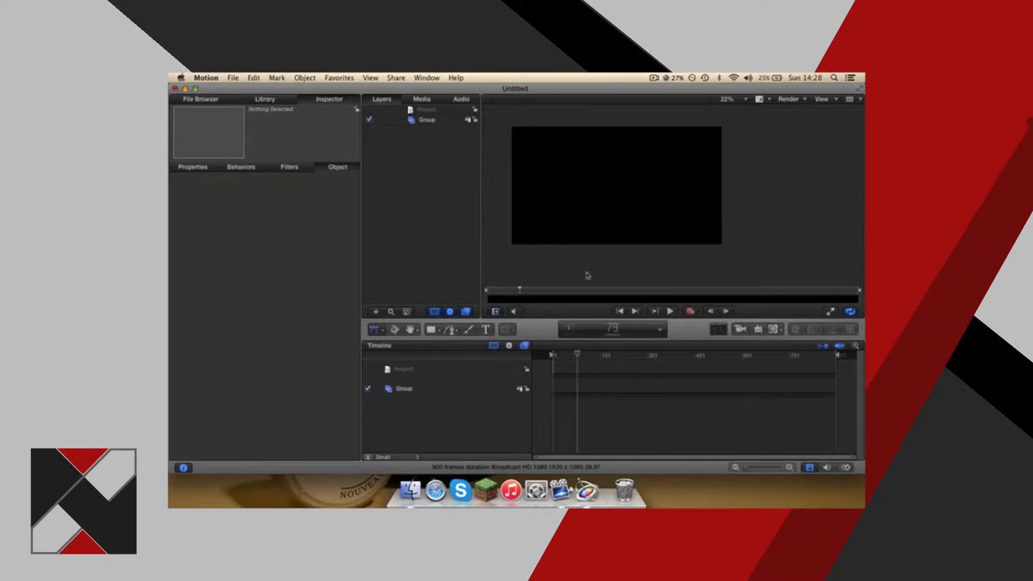
# Add the text "narschool" to the canvas and enlarge it to size 288.
pyautogui.click(486, 329)
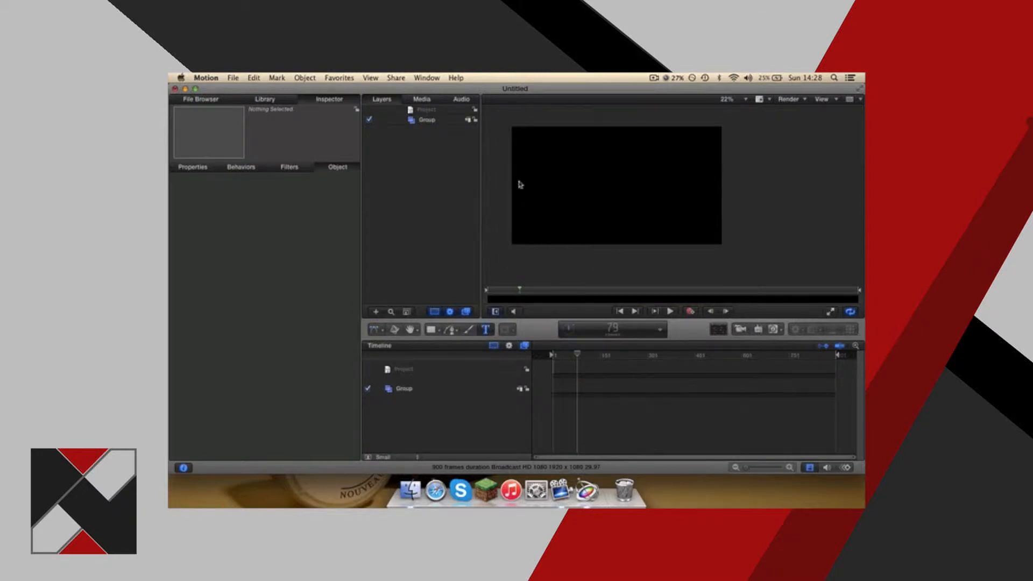
pyautogui.click(651, 262)
pyautogui.write('narscgh')
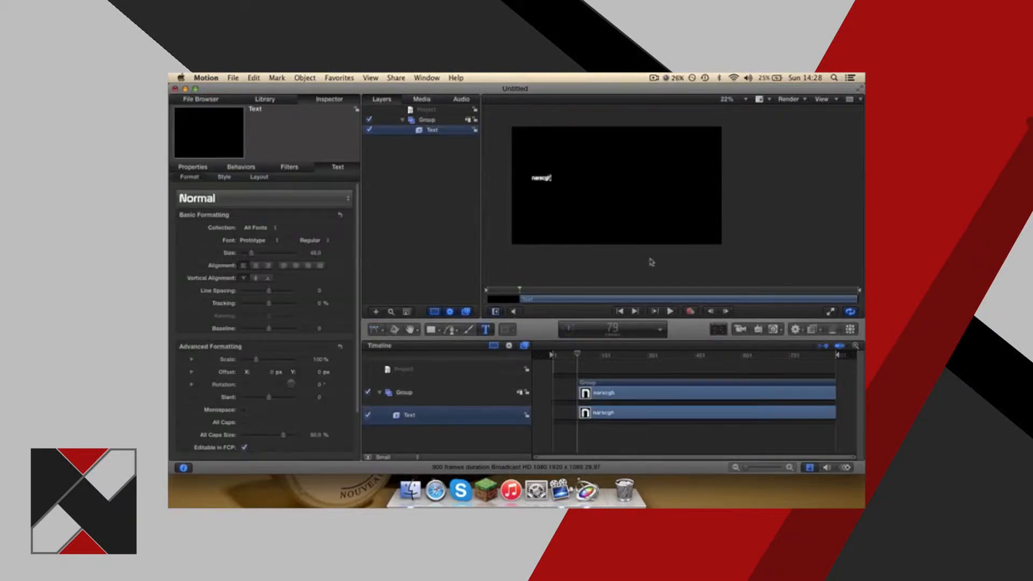
pyautogui.write('hon')
pyautogui.doubleClick(535, 180)
pyautogui.moveTo(256, 256); pyautogui.dragTo(293, 253)
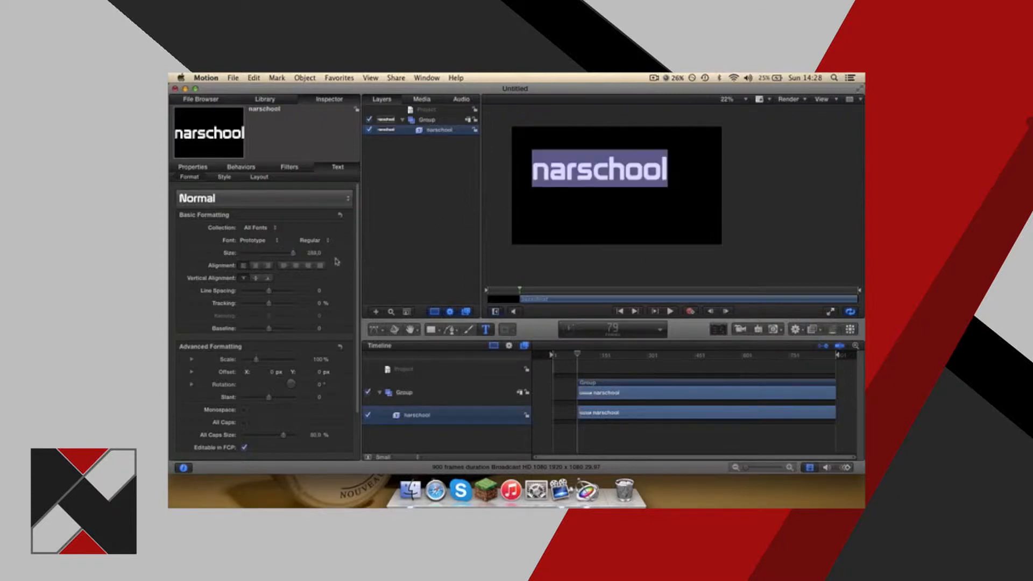
# Replace the canvas text with "hai <3".
pyautogui.click(565, 167)
pyautogui.write('n')
pyautogui.press('BackSpace')
pyautogui.press('BackSpace')
pyautogui.press('super+a')
pyautogui.press('BackSpace')
pyautogui.write('hai <23')
pyautogui.press('BackSpace')
pyautogui.press('BackSpace')
pyautogui.write('3')
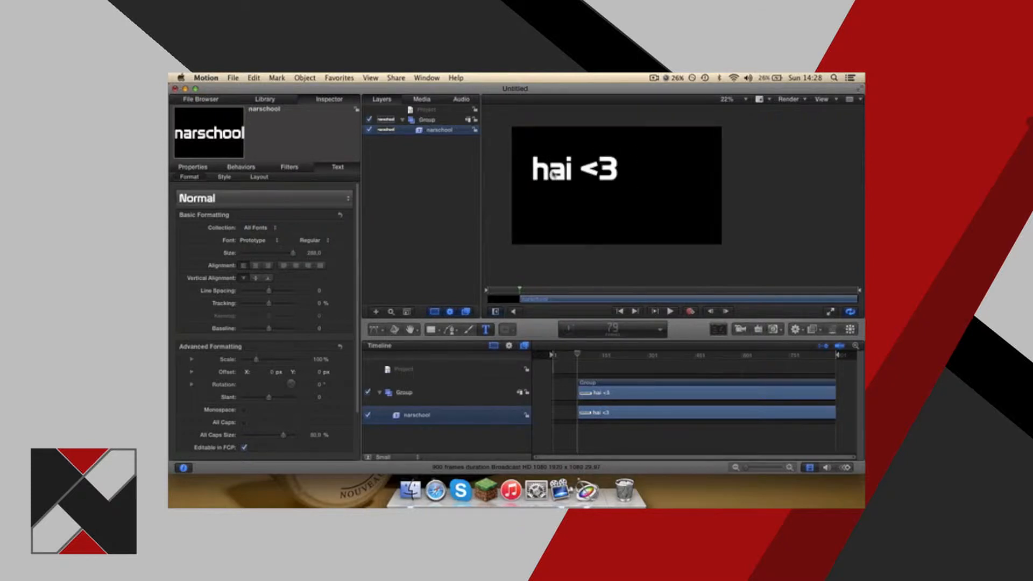
# Erase the "hai <3" text and leave text editing so the empty text layer is discarded.
pyautogui.press('BackSpace')
pyautogui.press('BackSpace')
pyautogui.press('BackSpace')
pyautogui.press('BackSpace')
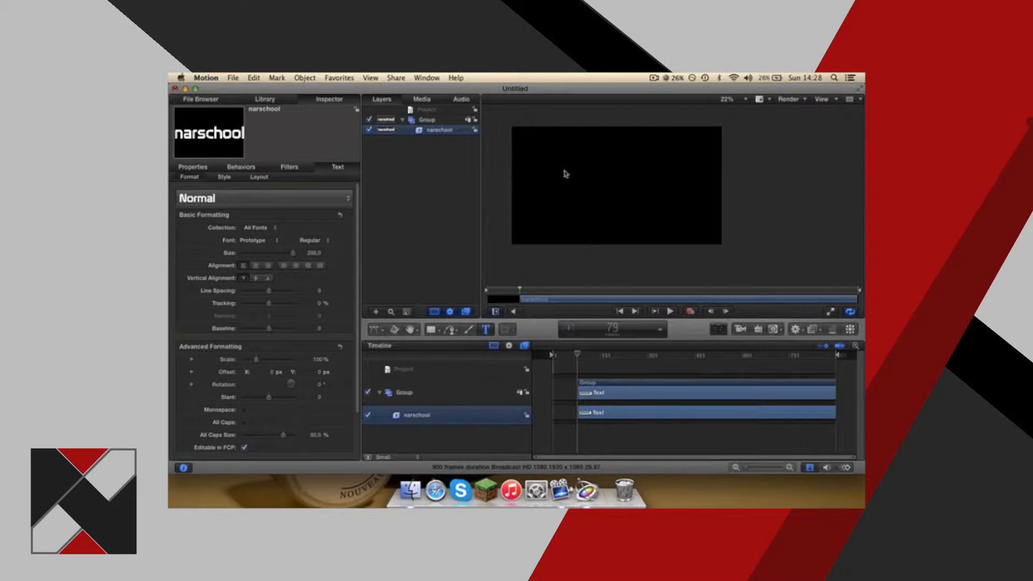
pyautogui.press('Escape')
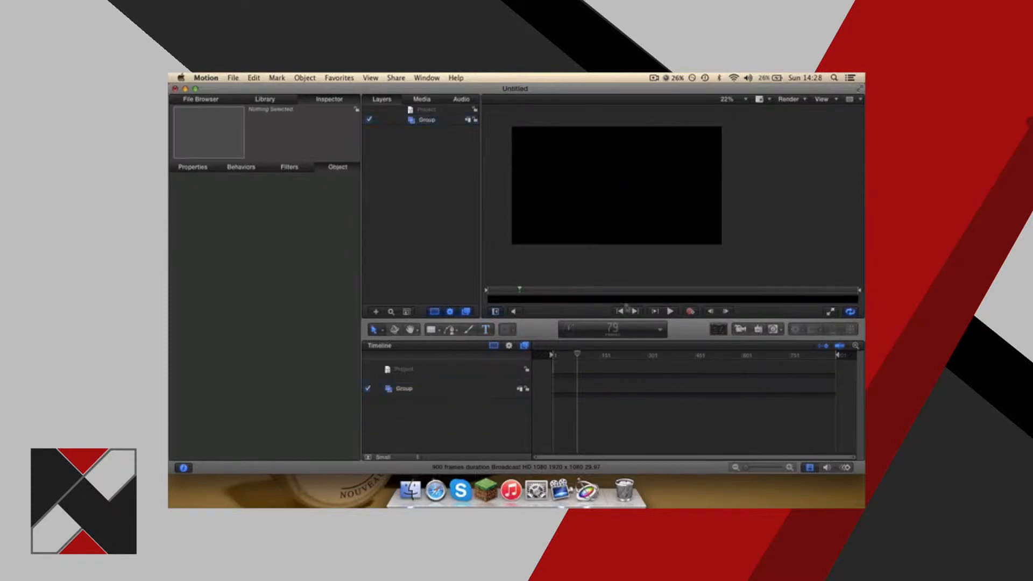
# Send the playhead to frame 1 by entering the frame number.
pyautogui.click(618, 330)
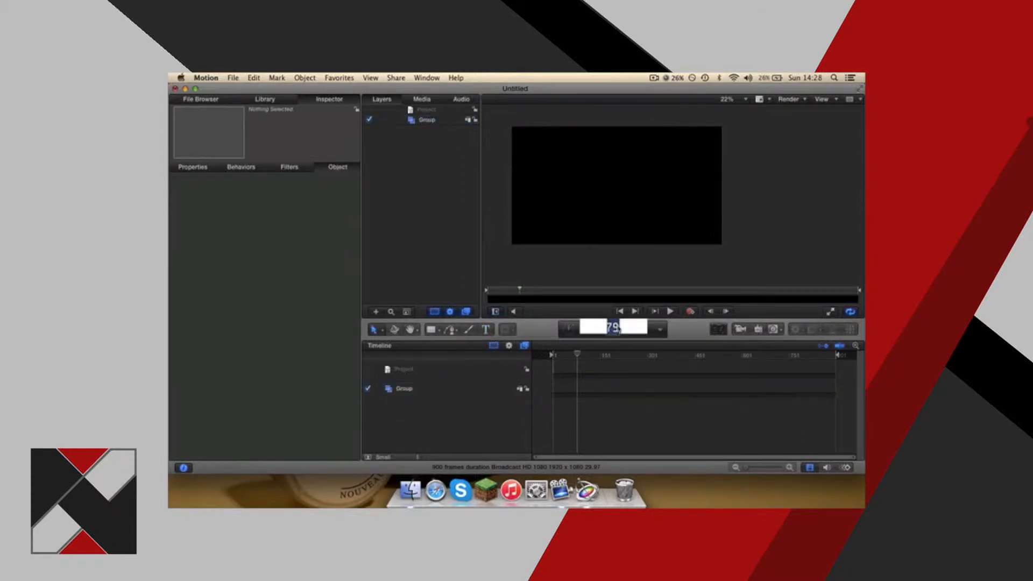
pyautogui.write('1')
pyautogui.press('Return')
# Switch the time display to timecode and back to frames.
pyautogui.click(660, 331)
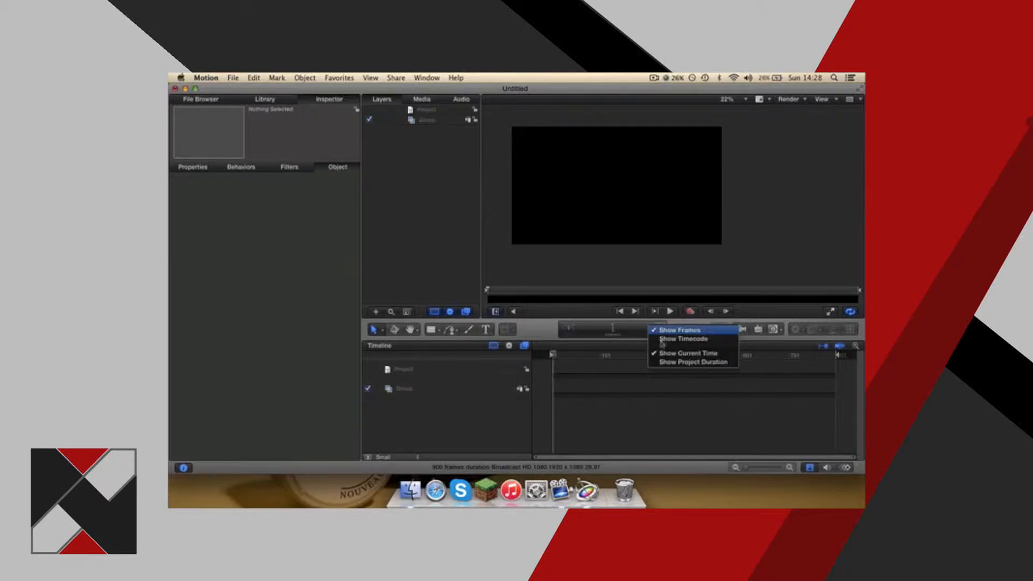
pyautogui.click(662, 339)
pyautogui.click(661, 332)
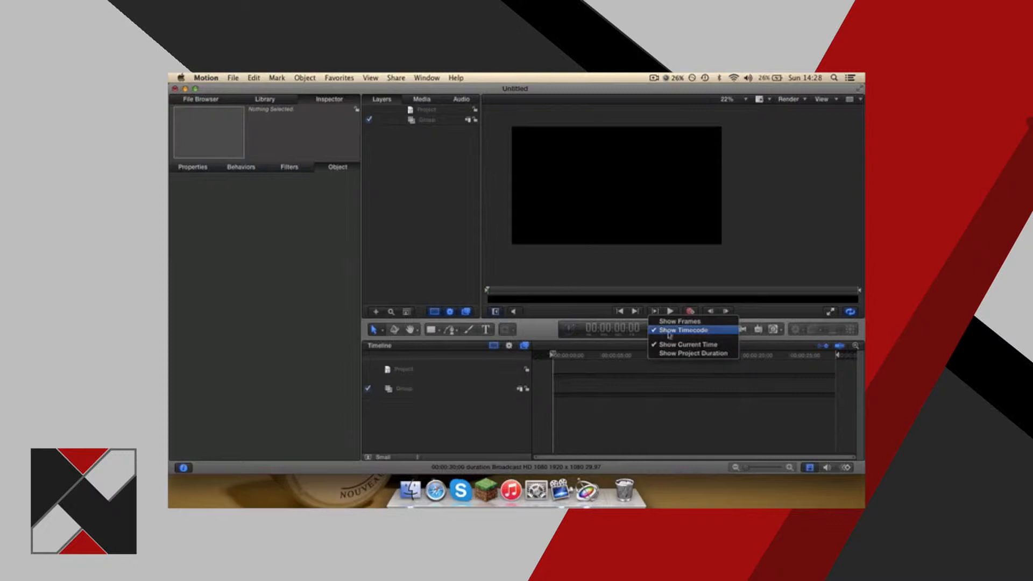
pyautogui.click(670, 322)
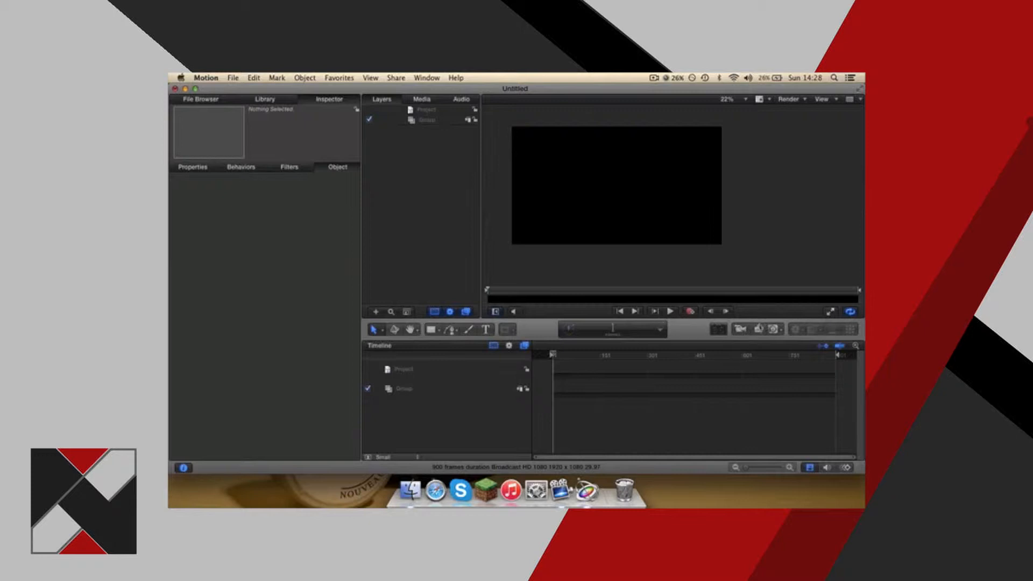
# Add a light to the scene, shift it slightly left of the canvas center and deselect it.
pyautogui.press('super+shift+l')
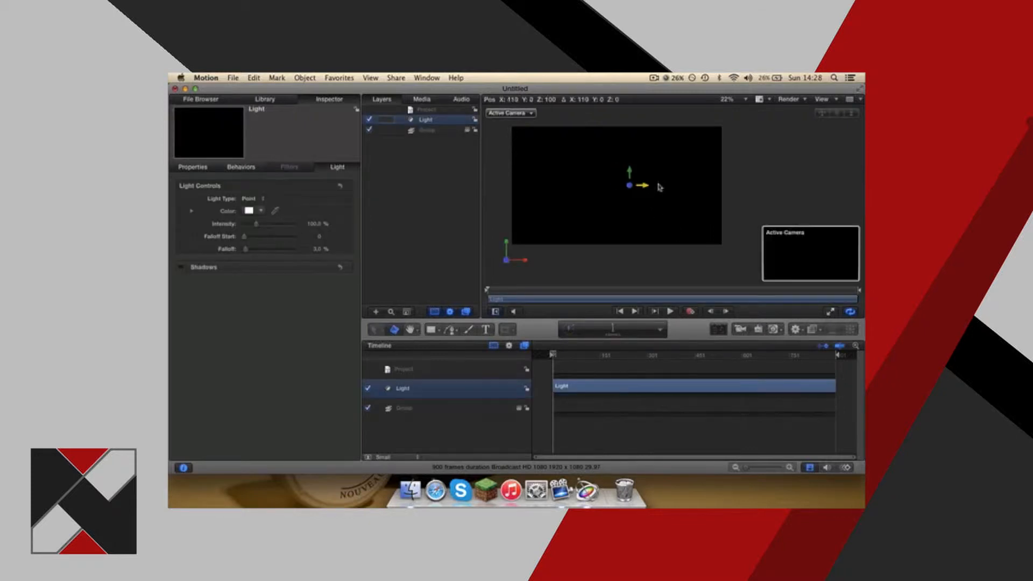
pyautogui.moveTo(658, 186); pyautogui.dragTo(508, 270)
pyautogui.click(508, 271)
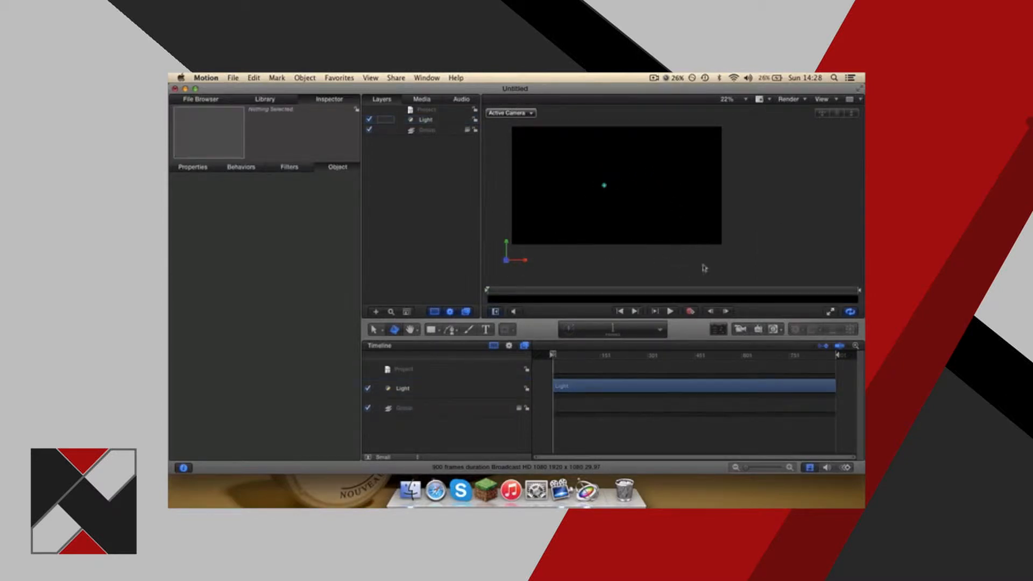
# Examine the available generator categories and the list of standard generators without adding one.
pyautogui.click(775, 330)
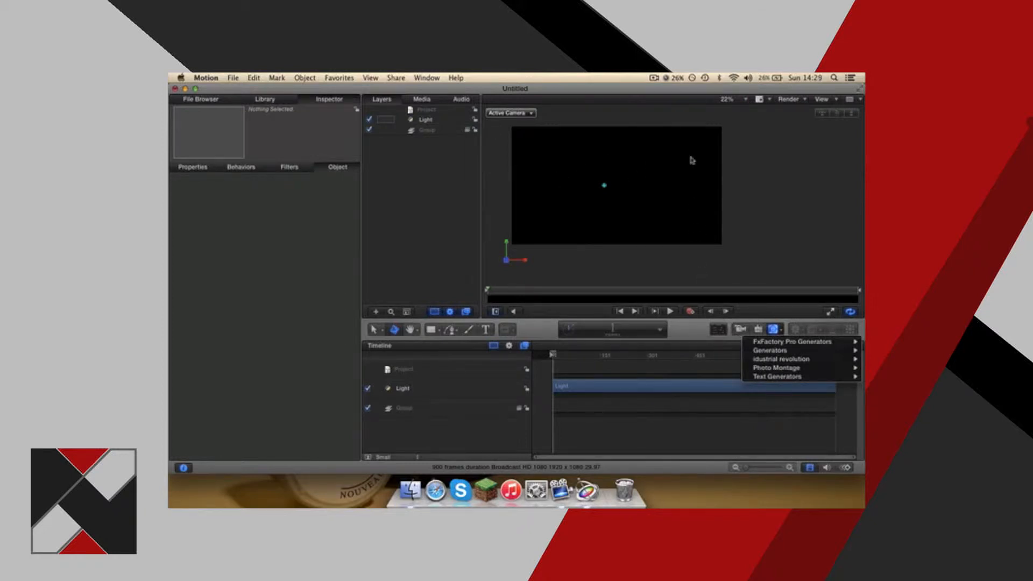
pyautogui.click(778, 332)
pyautogui.click(780, 333)
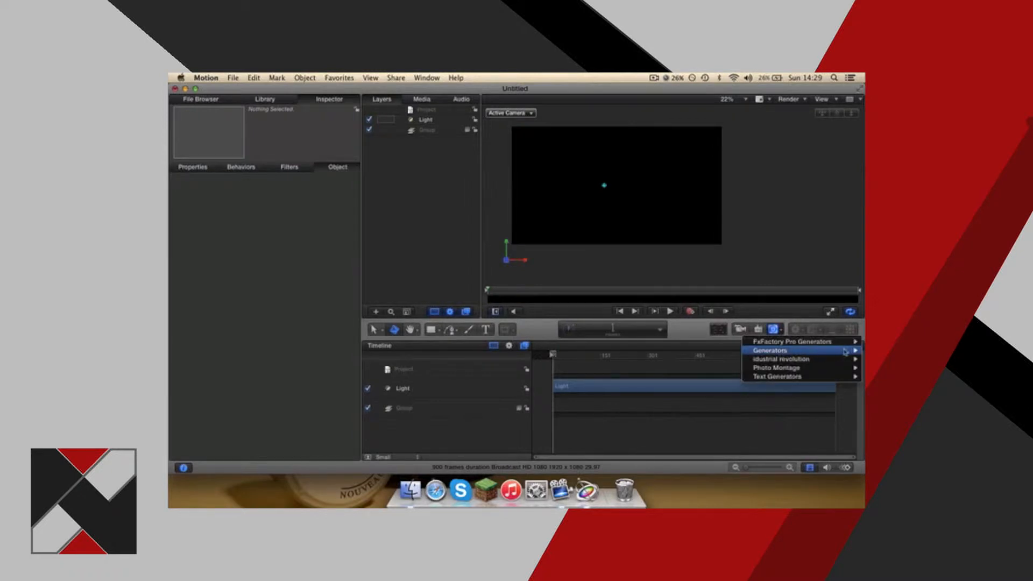
pyautogui.moveTo(773, 350)
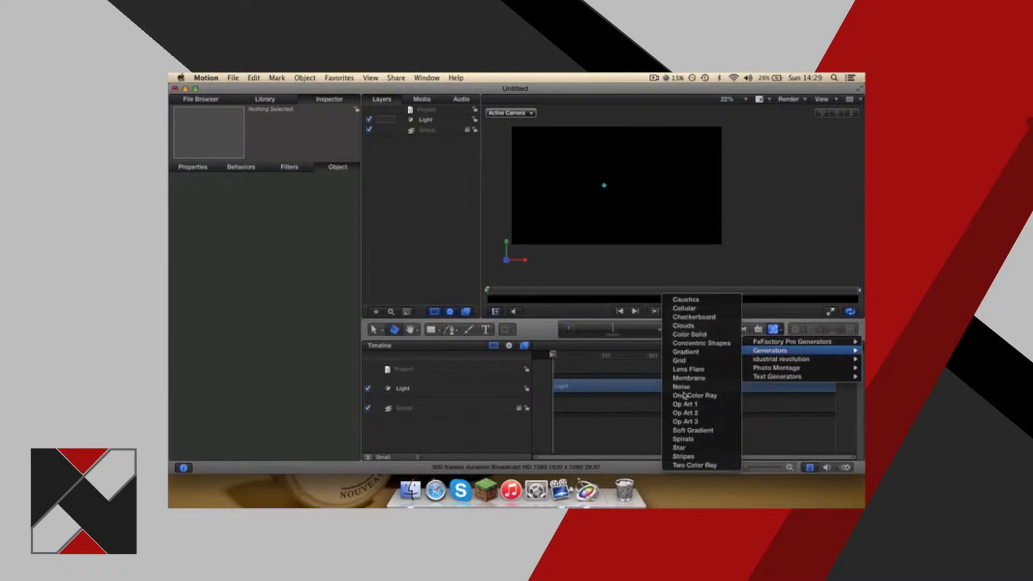
pyautogui.click(789, 321)
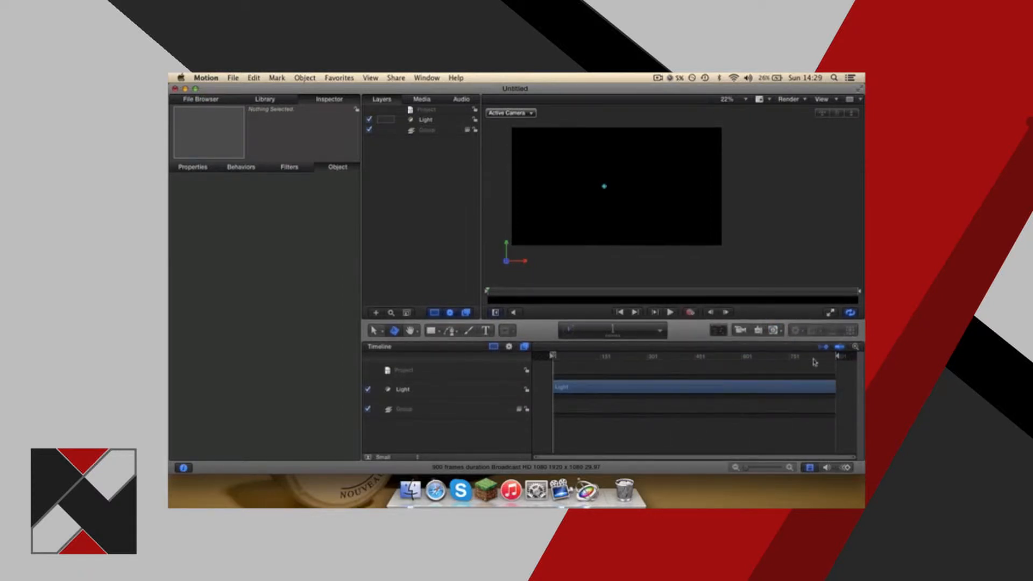
# Toggle the keyframe display in the timeline and leave it hidden.
pyautogui.click(824, 348)
pyautogui.click(828, 347)
pyautogui.click(824, 347)
pyautogui.click(823, 347)
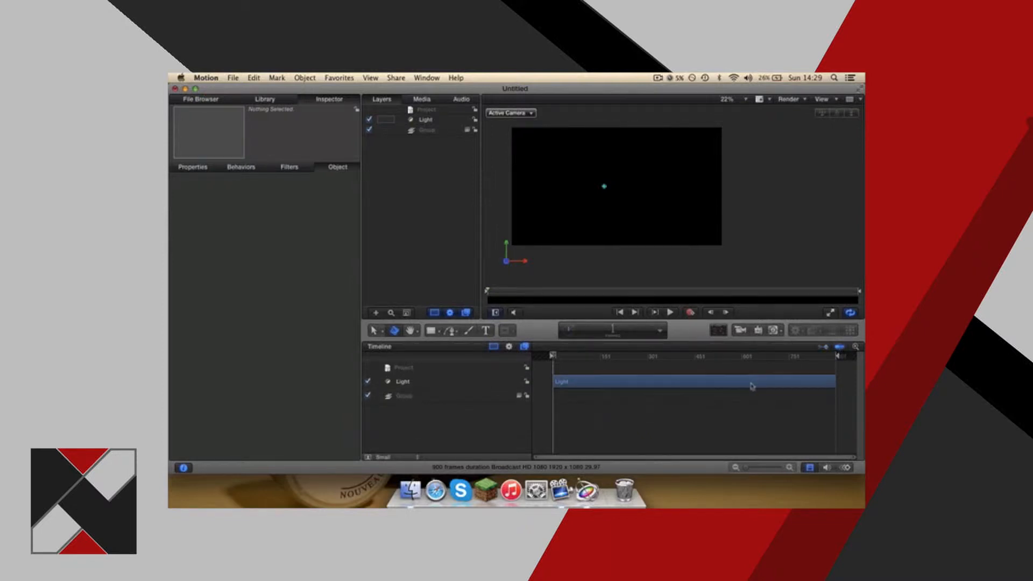
# Jump to the project's end and start, play a short stretch, and return the playhead to the start.
pyautogui.click(634, 312)
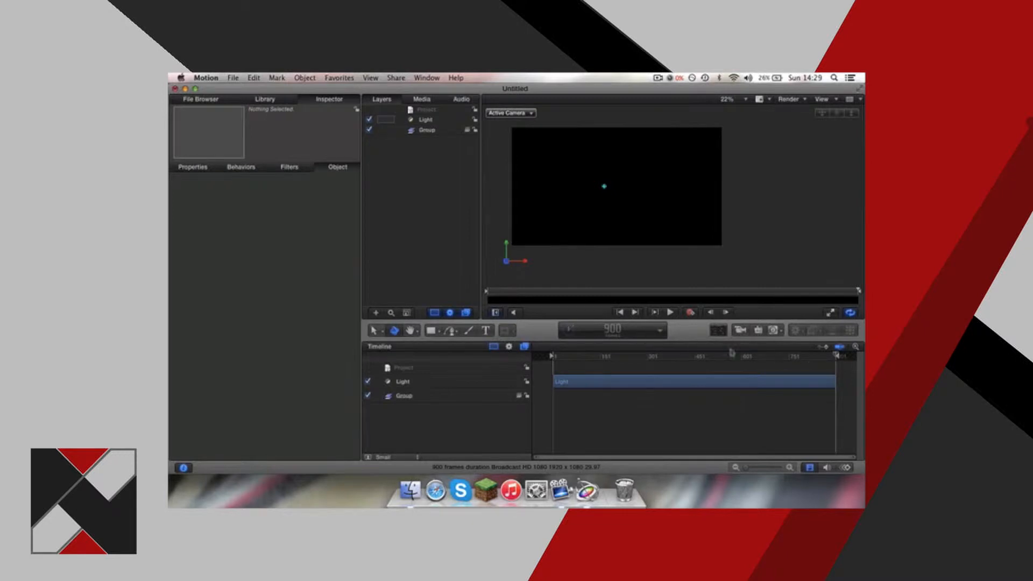
pyautogui.click(620, 312)
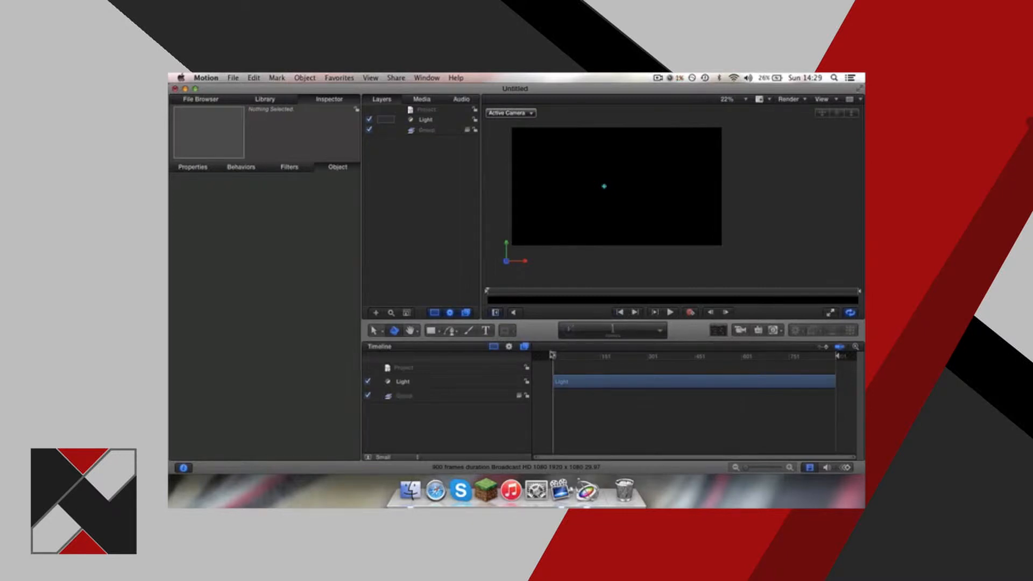
pyautogui.click(670, 312)
pyautogui.click(671, 313)
pyautogui.click(670, 312)
pyautogui.click(670, 312)
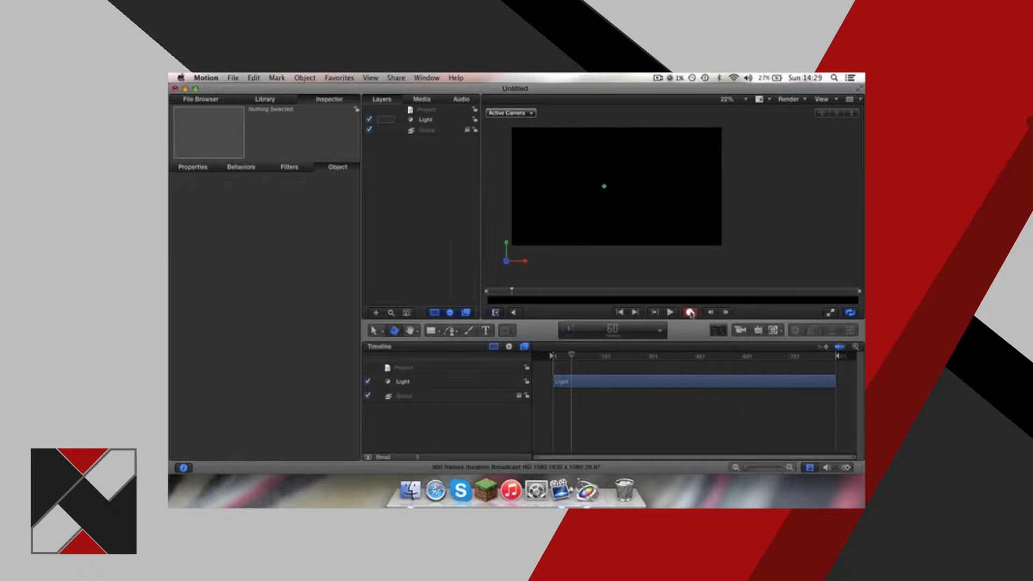
pyautogui.moveTo(572, 355); pyautogui.dragTo(545, 361)
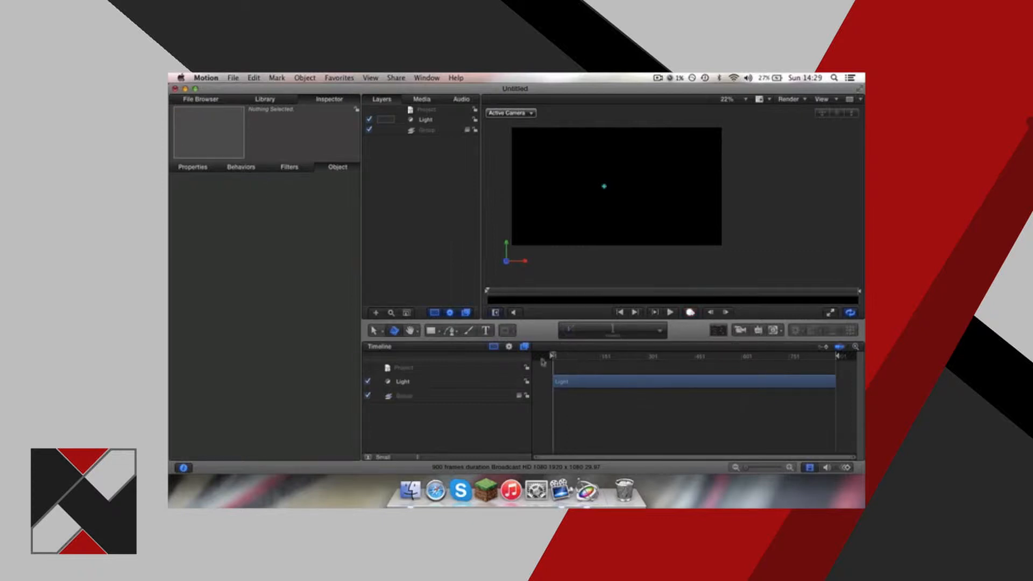
# Step one frame forward and one frame back, keeping the playhead at the project start.
pyautogui.click(725, 313)
pyautogui.click(711, 312)
pyautogui.moveTo(554, 355); pyautogui.dragTo(511, 363)
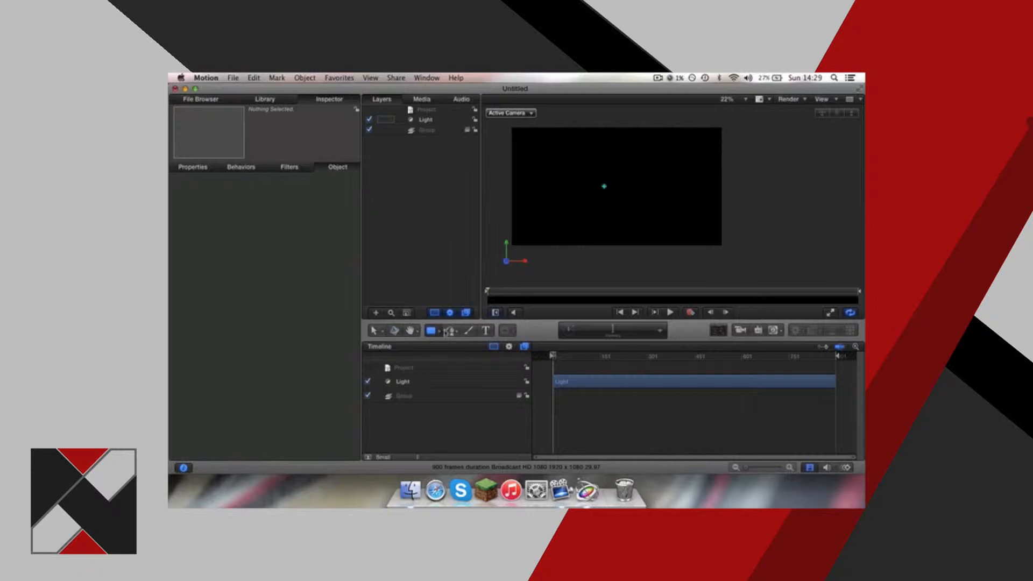
# Draw a white square in the left half of the canvas with the Rectangle tool.
pyautogui.click(439, 331)
pyautogui.click(474, 346)
pyautogui.moveTo(539, 162)
pyautogui.mouseDown()
pyautogui.moveTo(579, 205)
pyautogui.moveTo(623, 199)
pyautogui.moveTo(607, 212)
pyautogui.moveTo(619, 224)
pyautogui.moveTo(611, 232)
pyautogui.moveTo(563, 185)
pyautogui.moveTo(632, 219)
pyautogui.moveTo(588, 158)
pyautogui.moveTo(614, 183)
pyautogui.moveTo(596, 171)
pyautogui.mouseUp()
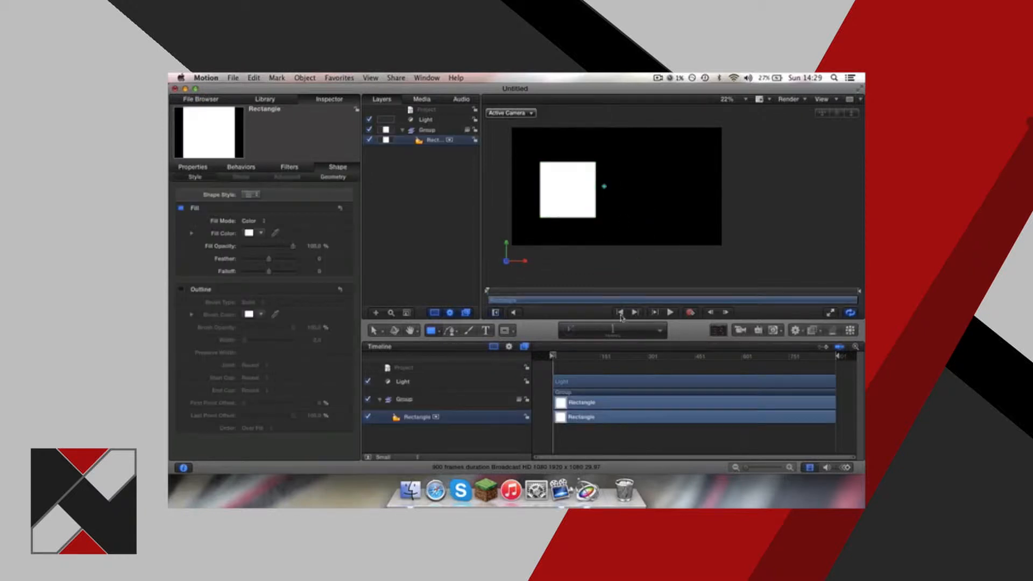
# Select the original large square and move it slightly to the right with the Transform tool.
pyautogui.click(568, 196)
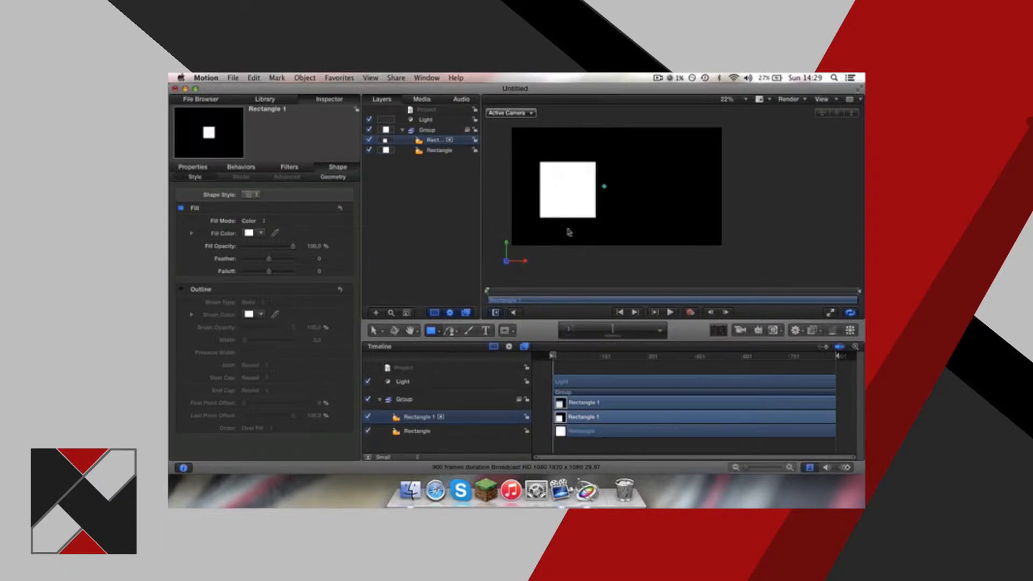
pyautogui.click(375, 331)
pyautogui.moveTo(565, 194)
pyautogui.mouseDown()
pyautogui.moveTo(612, 185)
pyautogui.moveTo(572, 184)
pyautogui.moveTo(556, 199)
pyautogui.moveTo(564, 189)
pyautogui.mouseUp()
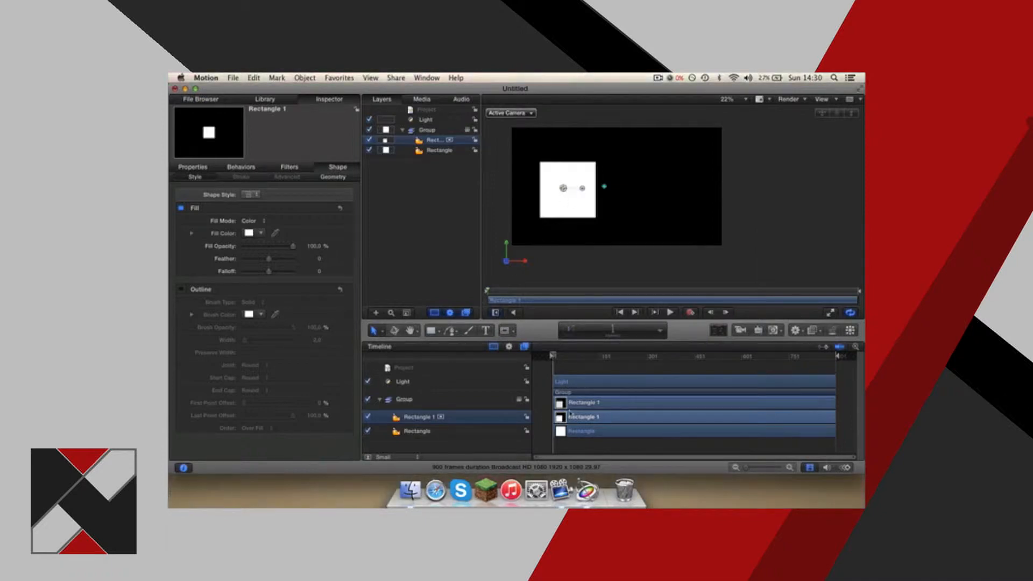
pyautogui.click(570, 433)
pyautogui.click(570, 418)
pyautogui.click(376, 331)
pyautogui.click(394, 345)
pyautogui.moveTo(556, 214); pyautogui.dragTo(611, 202)
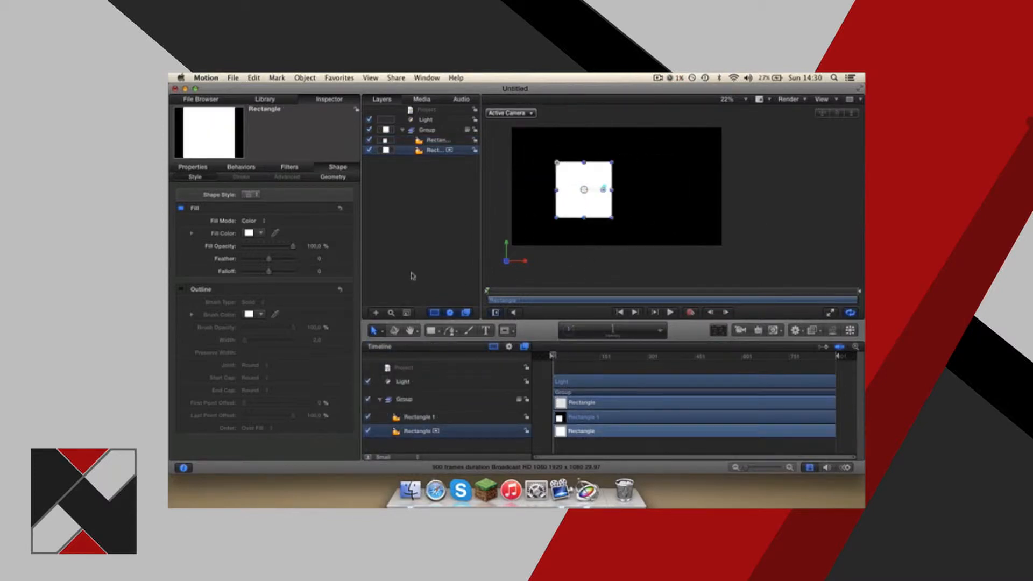
# Examine the square's fill color picker and its Properties, Behaviors, Filters and Shape settings.
pyautogui.click(261, 233)
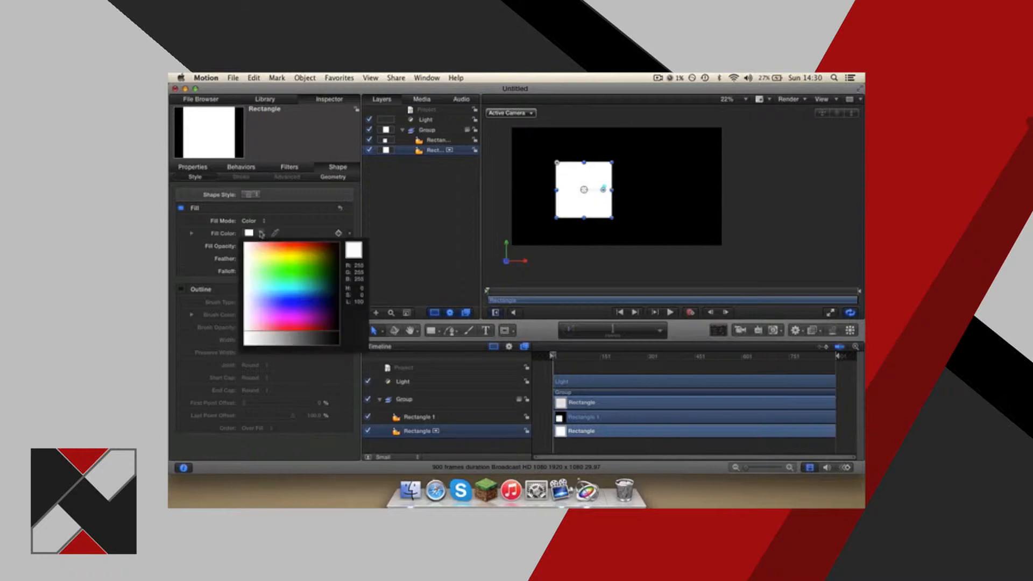
pyautogui.click(261, 233)
pyautogui.click(191, 167)
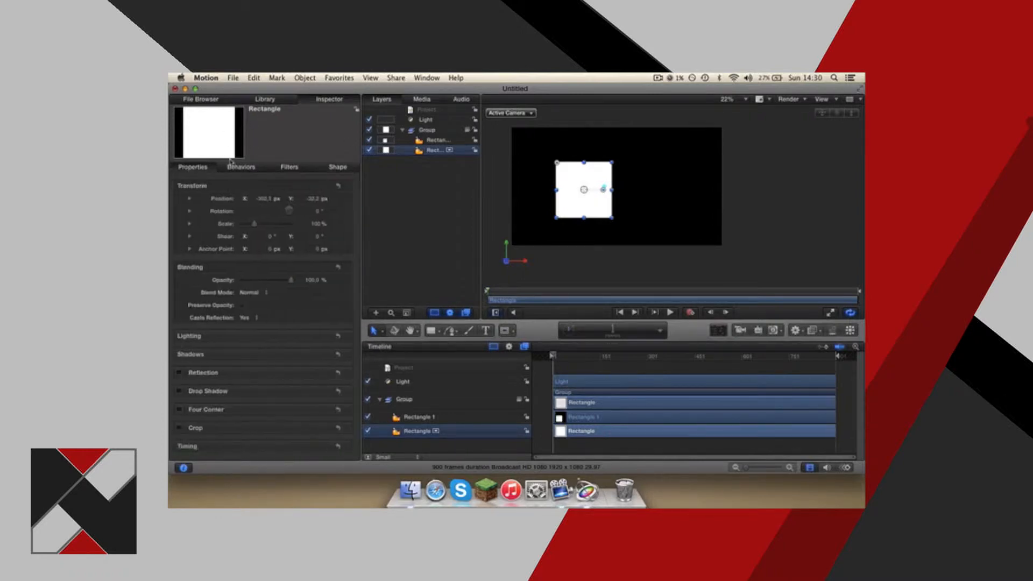
pyautogui.click(240, 167)
pyautogui.click(289, 168)
pyautogui.click(336, 169)
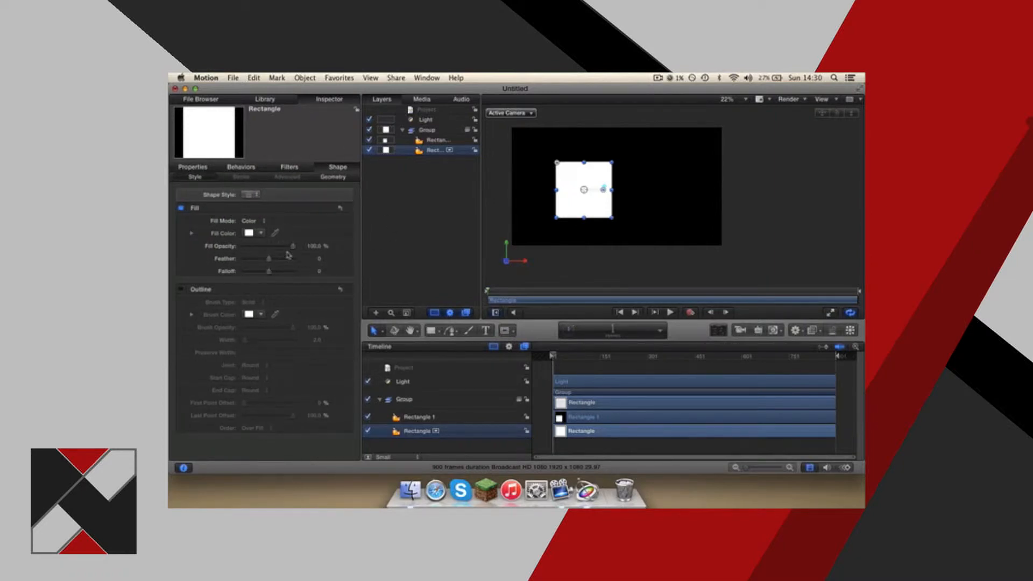
# Change the square's fill mode to Gradient, apply the Blue Chrome preset, and deselect the square.
pyautogui.click(264, 222)
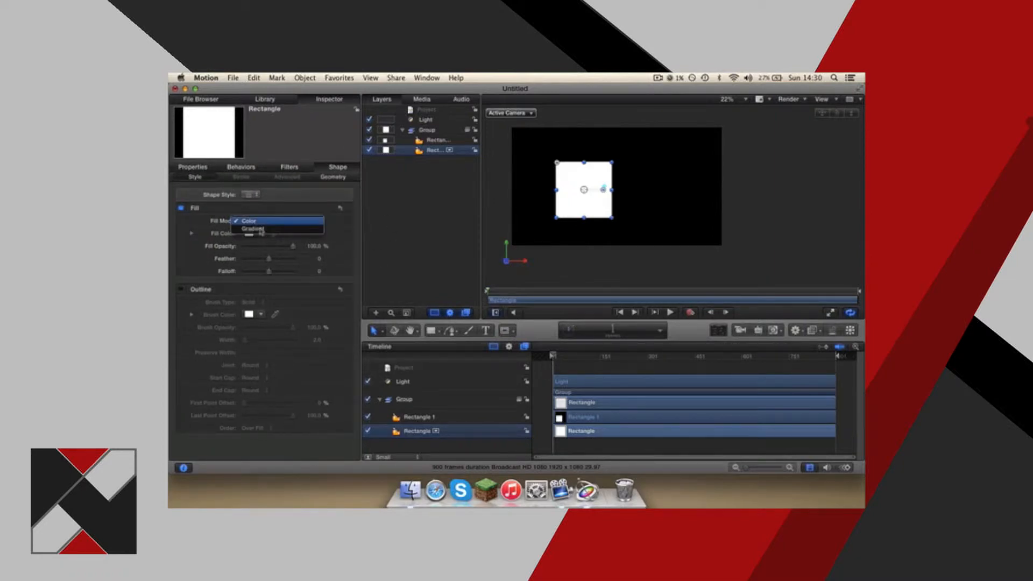
pyautogui.click(258, 231)
pyautogui.click(259, 222)
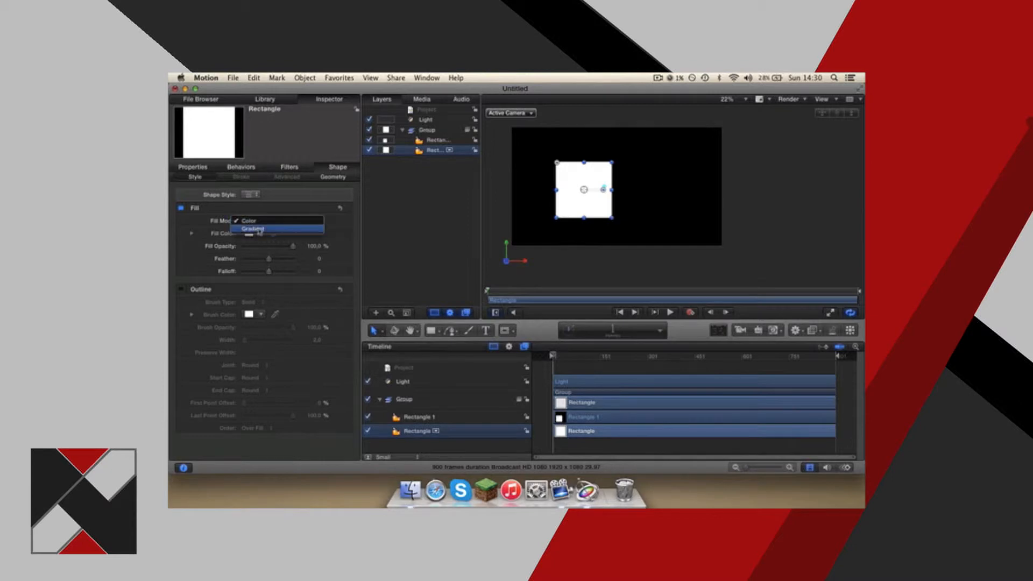
pyautogui.click(259, 229)
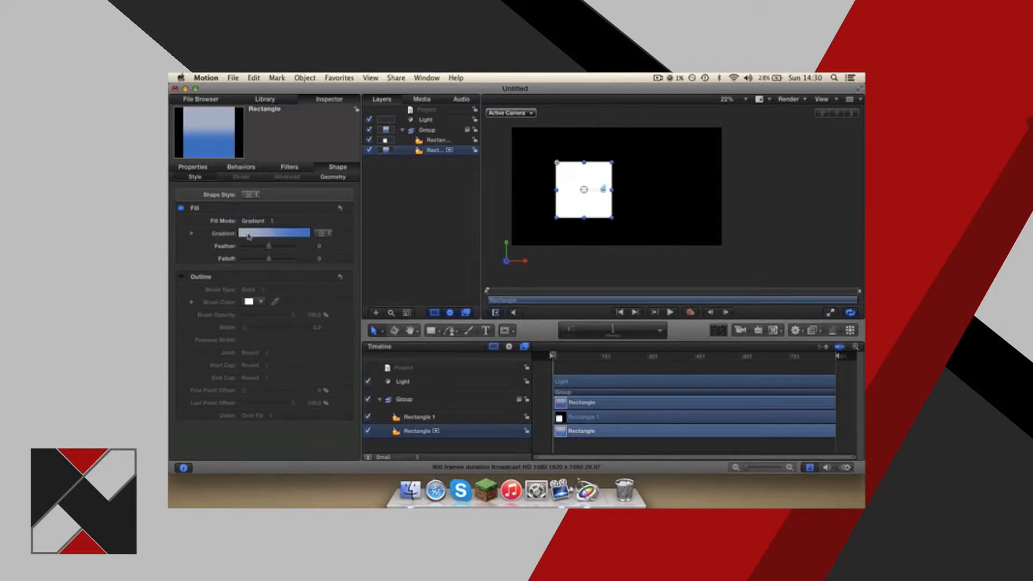
pyautogui.click(321, 234)
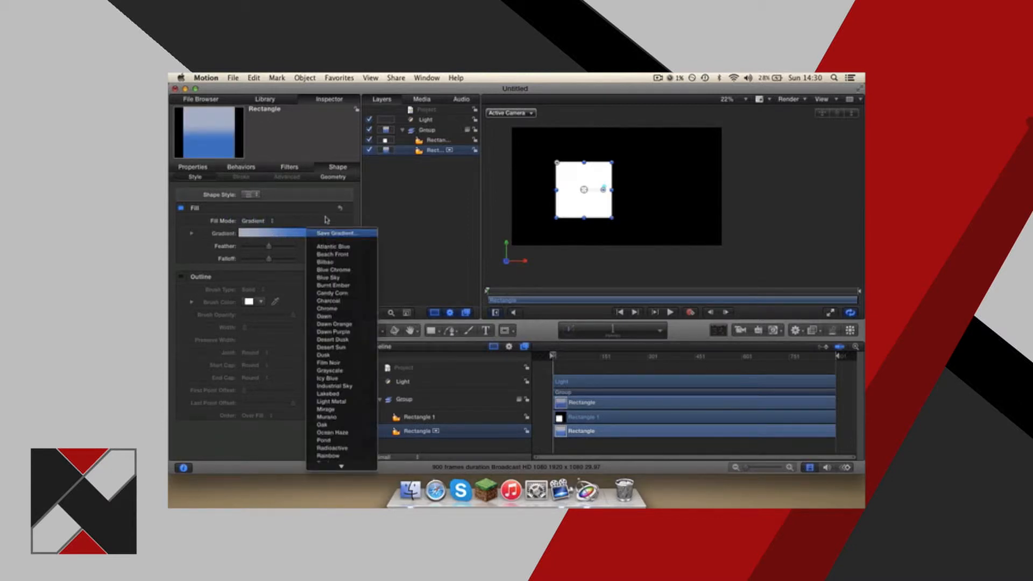
pyautogui.click(330, 270)
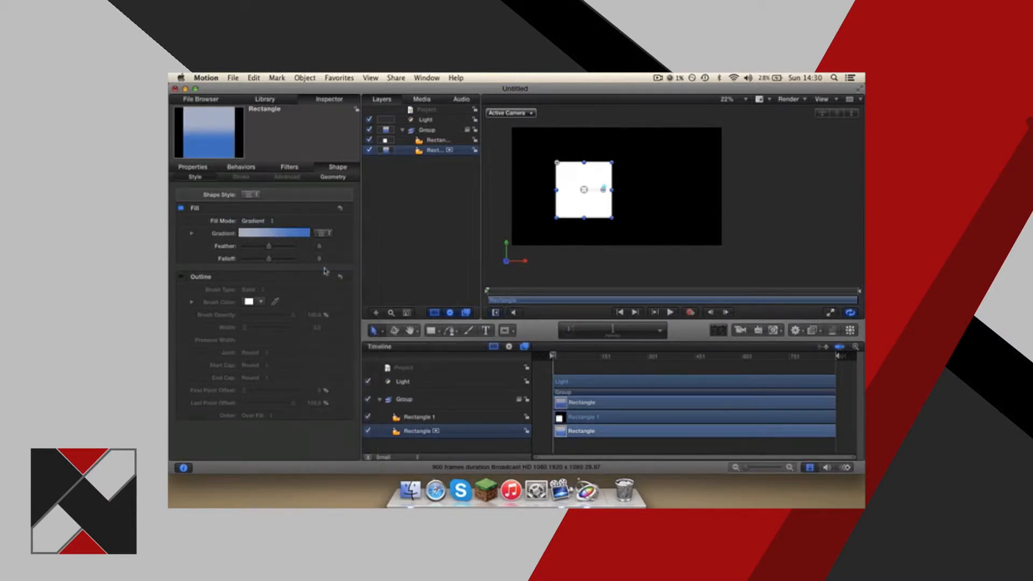
pyautogui.click(669, 177)
# Play the project briefly and delete the extra Rectangle 1 layer.
pyautogui.press('space')
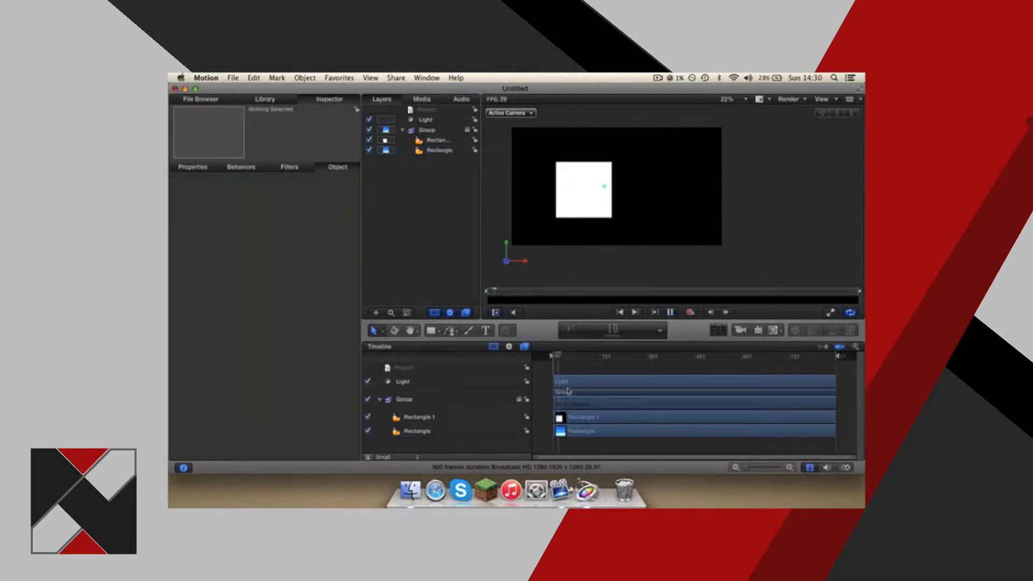
pyautogui.click(577, 414)
pyautogui.press('Delete')
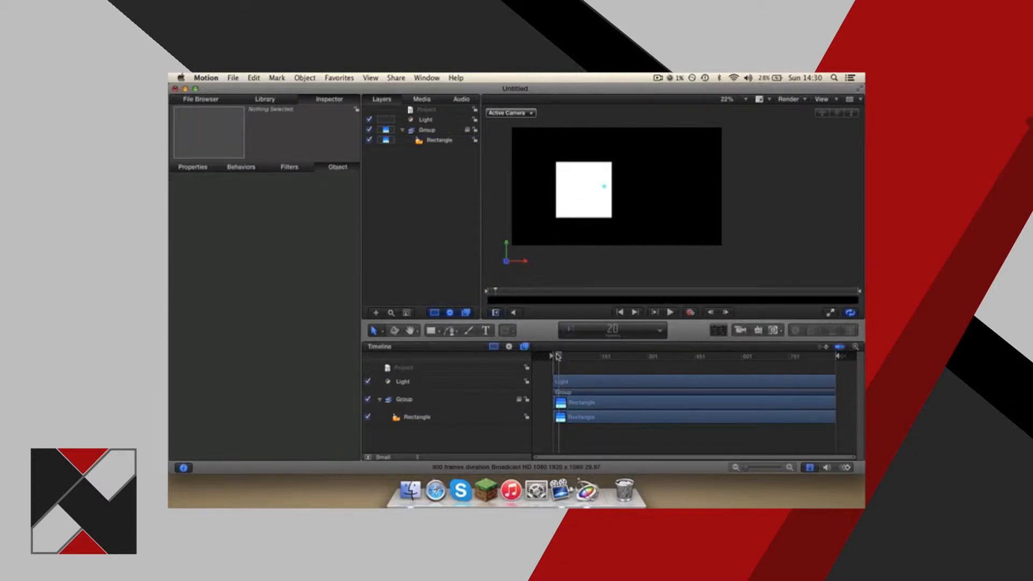
# Scrub forward to frame 29, switch the Group's visibility off and on, and view its Properties settings.
pyautogui.moveTo(557, 356)
pyautogui.mouseDown()
pyautogui.moveTo(548, 358)
pyautogui.moveTo(561, 356)
pyautogui.mouseUp()
pyautogui.click(415, 131)
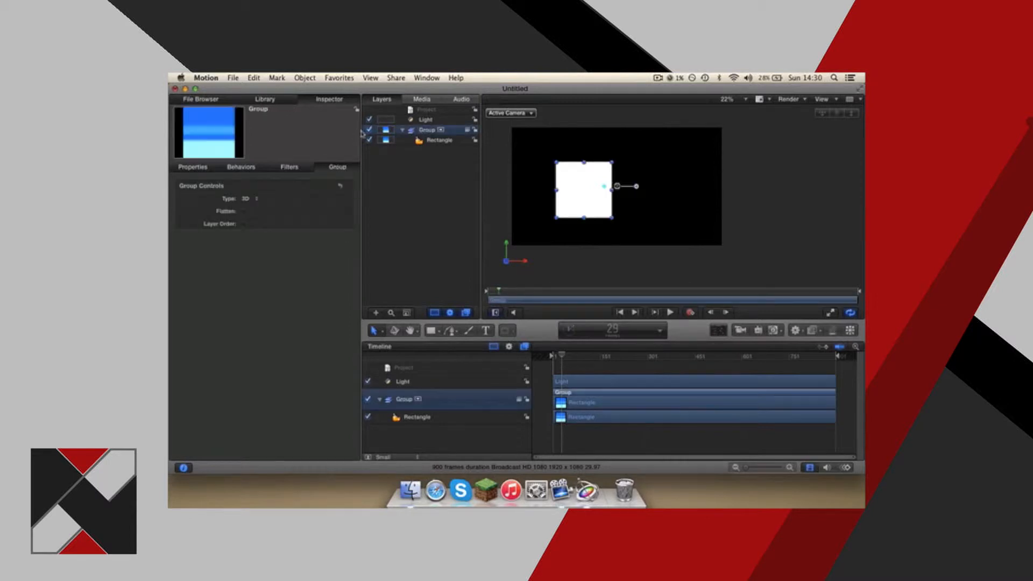
pyautogui.click(369, 130)
pyautogui.click(368, 129)
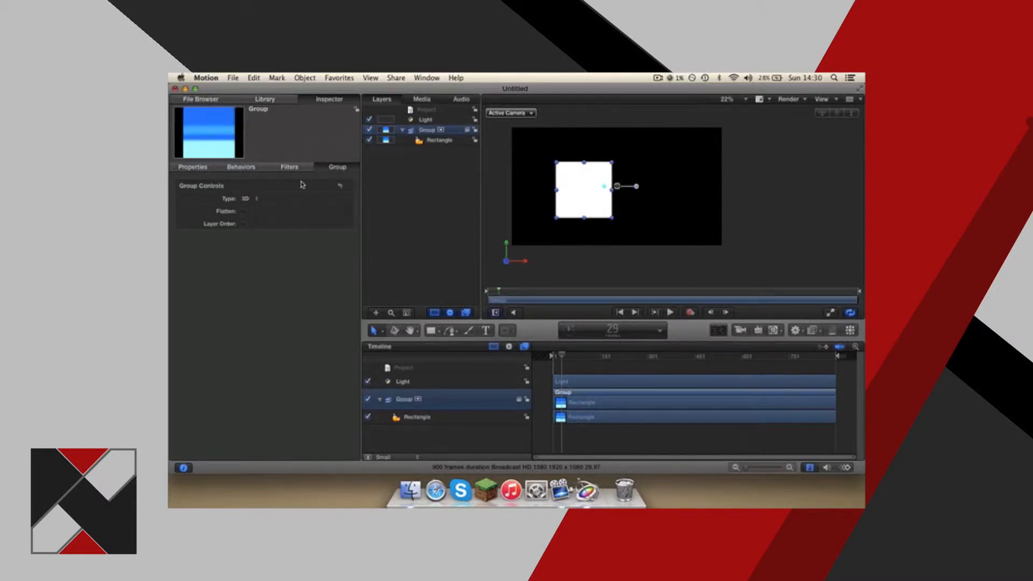
pyautogui.click(203, 166)
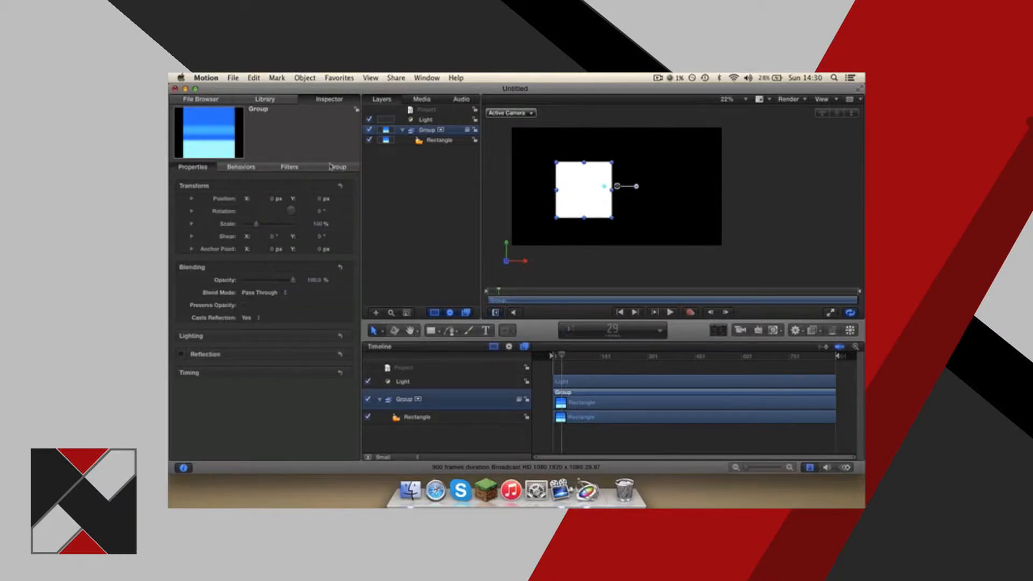
# Delete the gradient-filled Rectangle and the Light layer from the project.
pyautogui.click(583, 417)
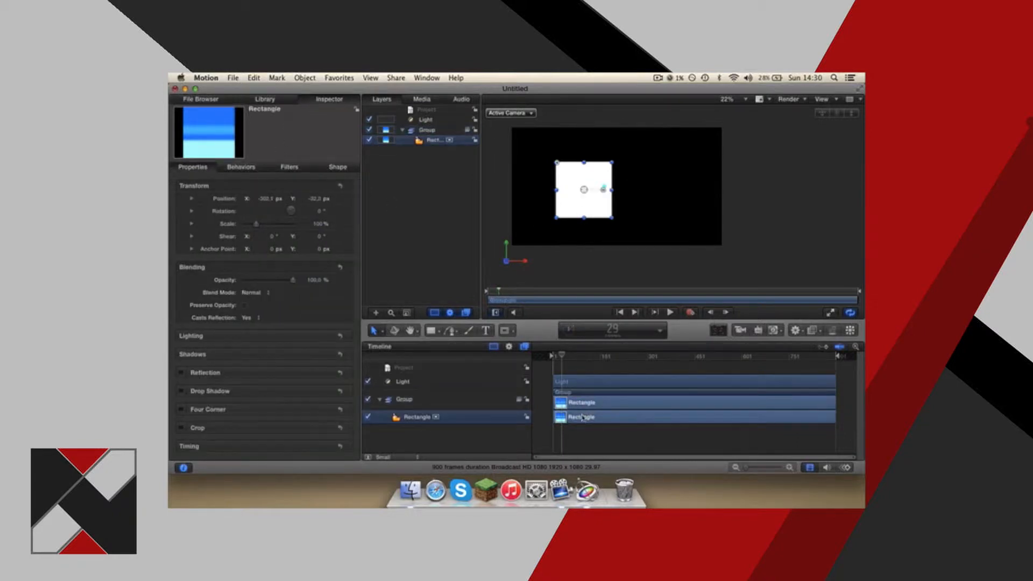
pyautogui.press('Delete')
pyautogui.click(574, 382)
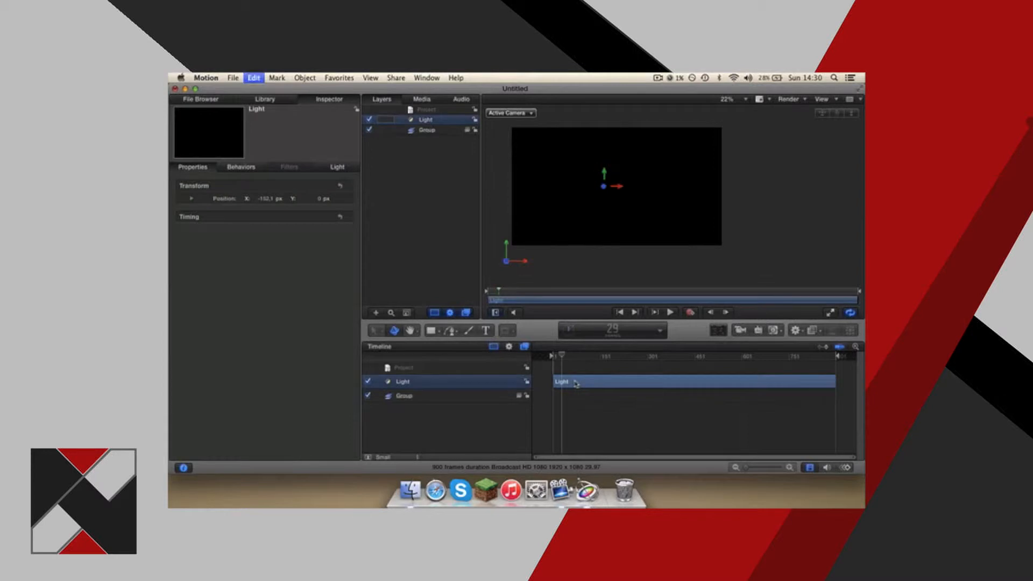
pyautogui.press('Delete')
# Draw a new square in the left half of the canvas with the Rectangle tool and show its Shape settings.
pyautogui.click(431, 330)
pyautogui.moveTo(552, 166); pyautogui.dragTo(606, 219)
pyautogui.click(332, 168)
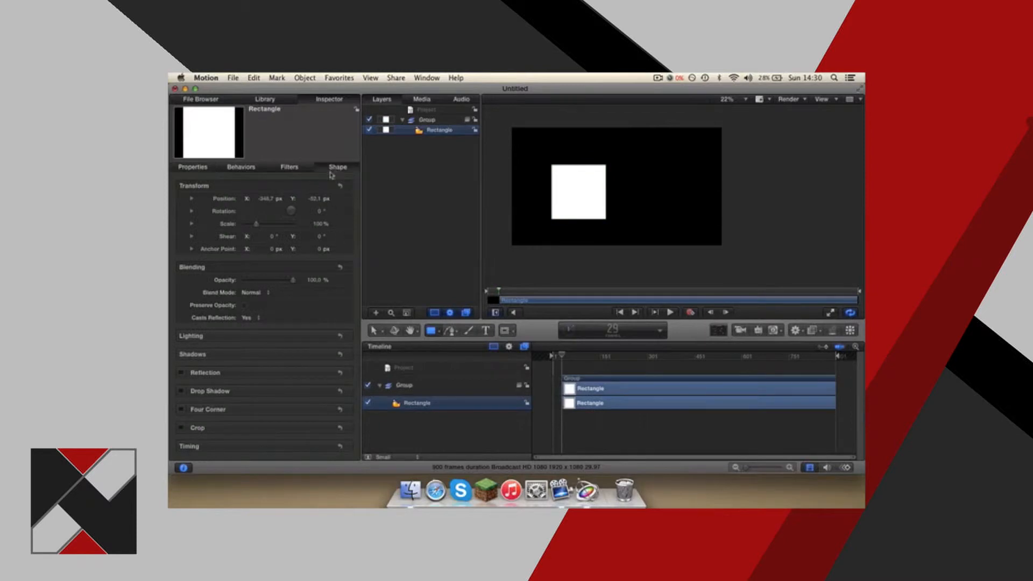
# Switch the new square's fill mode to Gradient, and open and cancel saving the gradient as a library preset.
pyautogui.click(251, 221)
pyautogui.click(265, 230)
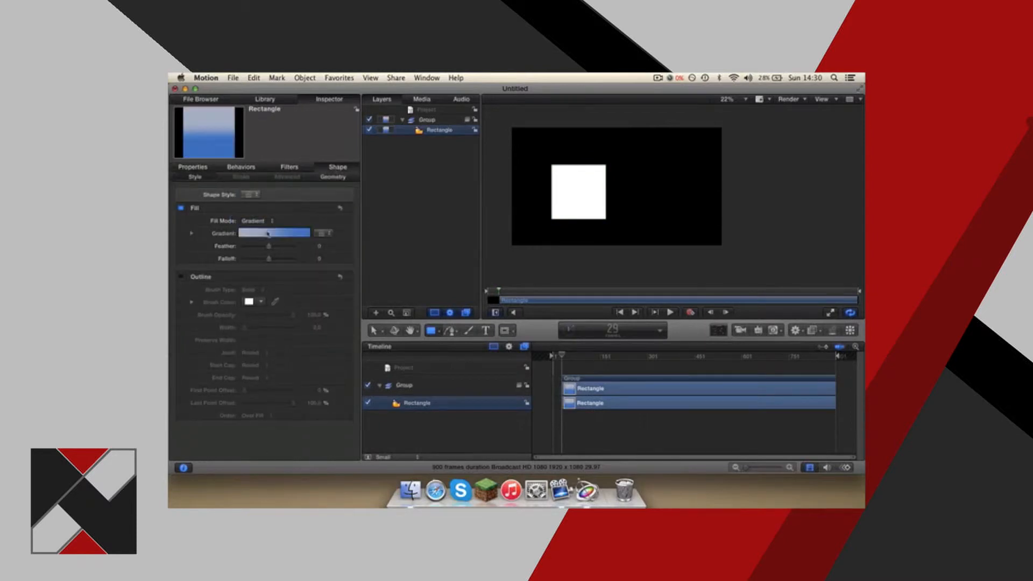
pyautogui.click(321, 234)
pyautogui.click(328, 234)
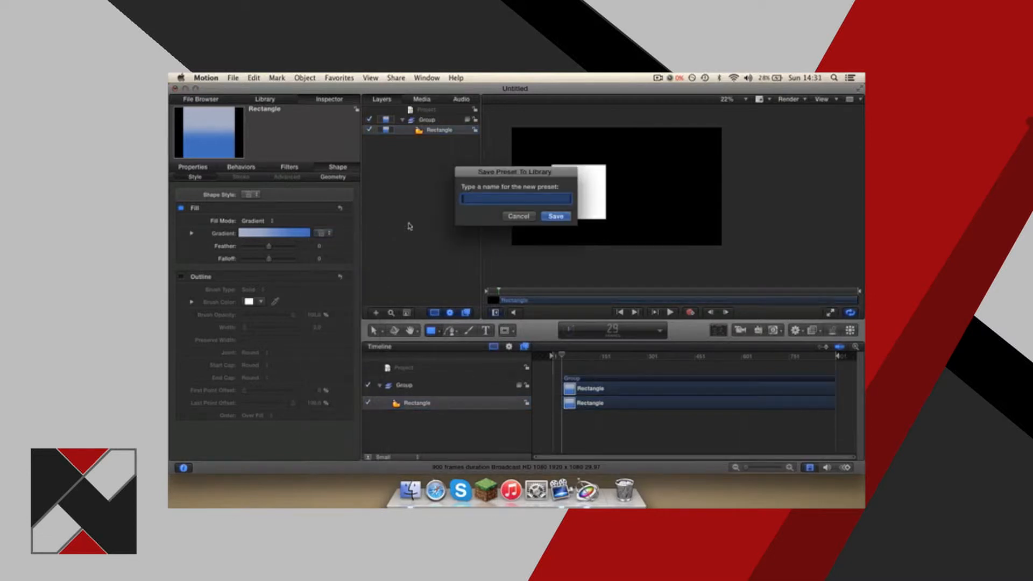
pyautogui.click(526, 217)
# Set the square's fill mode to Color with a green fill, and move its clip to the start of the timeline.
pyautogui.click(263, 221)
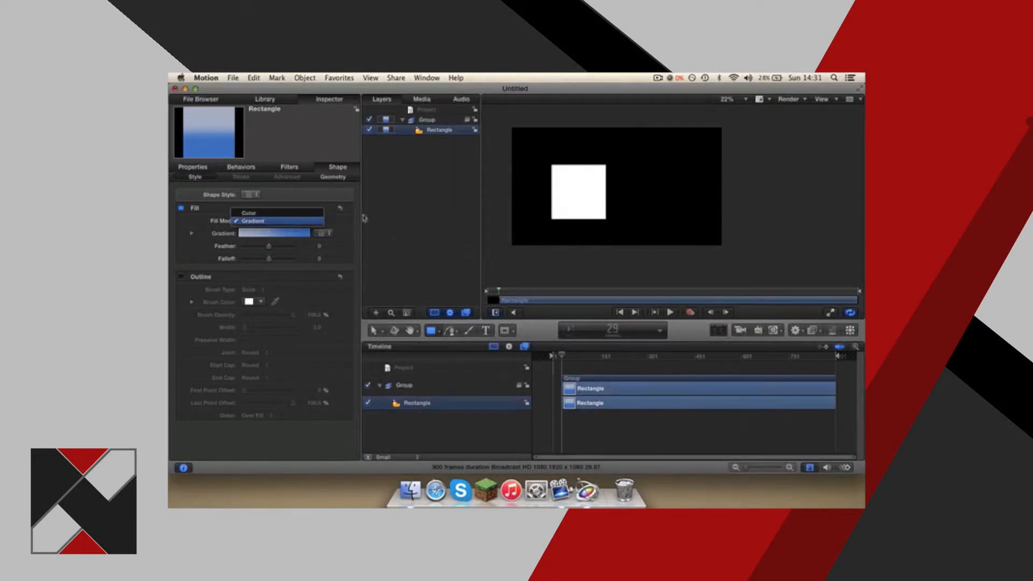
pyautogui.click(269, 213)
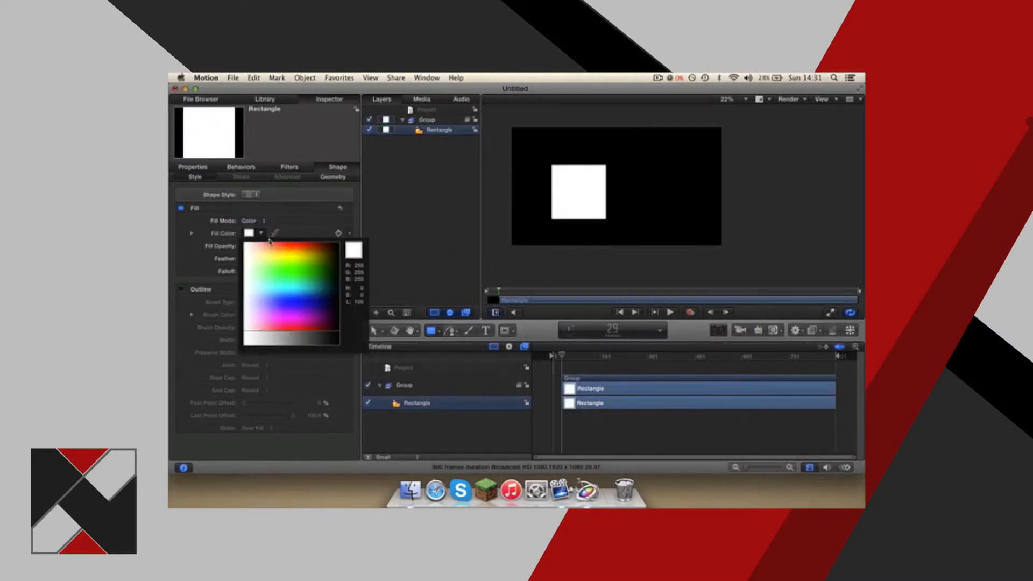
pyautogui.click(308, 268)
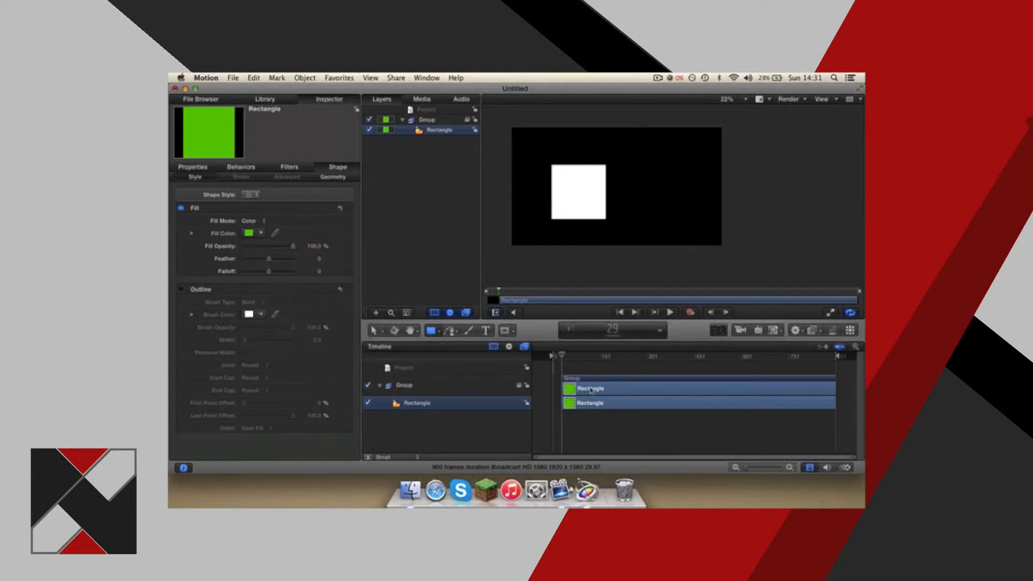
pyautogui.moveTo(592, 389); pyautogui.dragTo(547, 364)
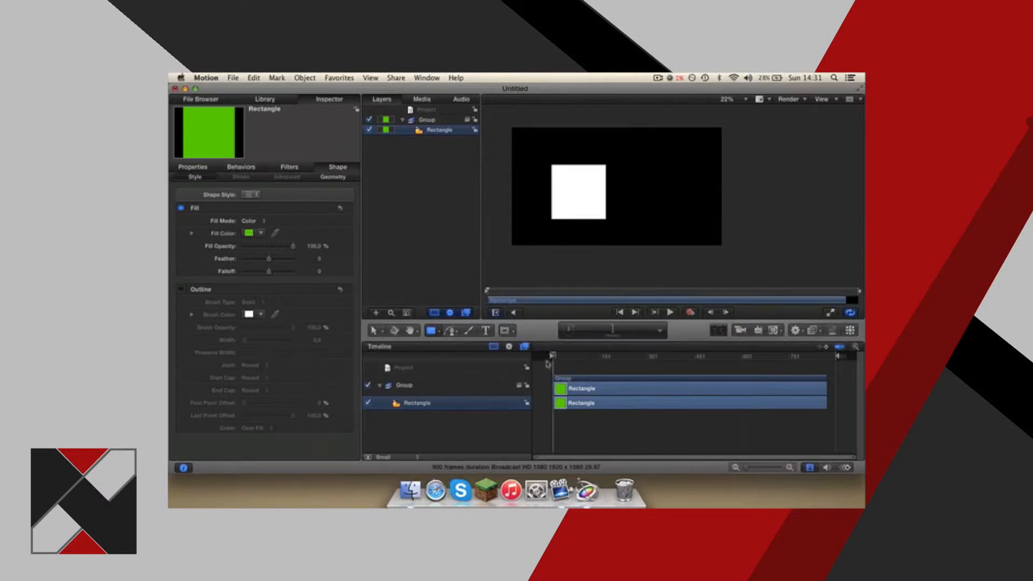
pyautogui.moveTo(569, 187); pyautogui.dragTo(619, 181)
pyautogui.moveTo(579, 207); pyautogui.dragTo(643, 221)
pyautogui.moveTo(573, 187); pyautogui.dragTo(673, 193)
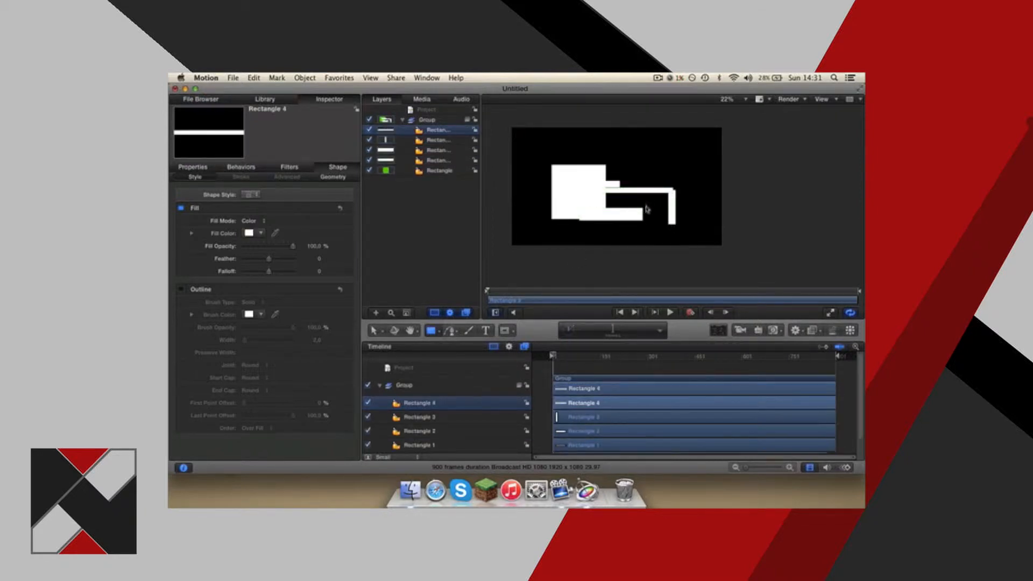
pyautogui.press('super+z')
pyautogui.press('super+z')
pyautogui.press('super+z')
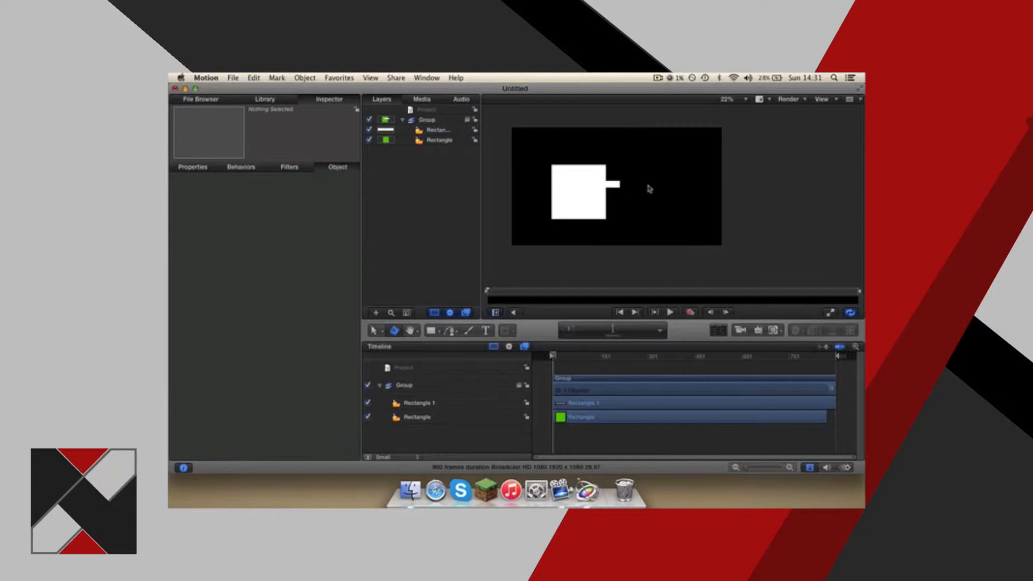
pyautogui.press('super+z')
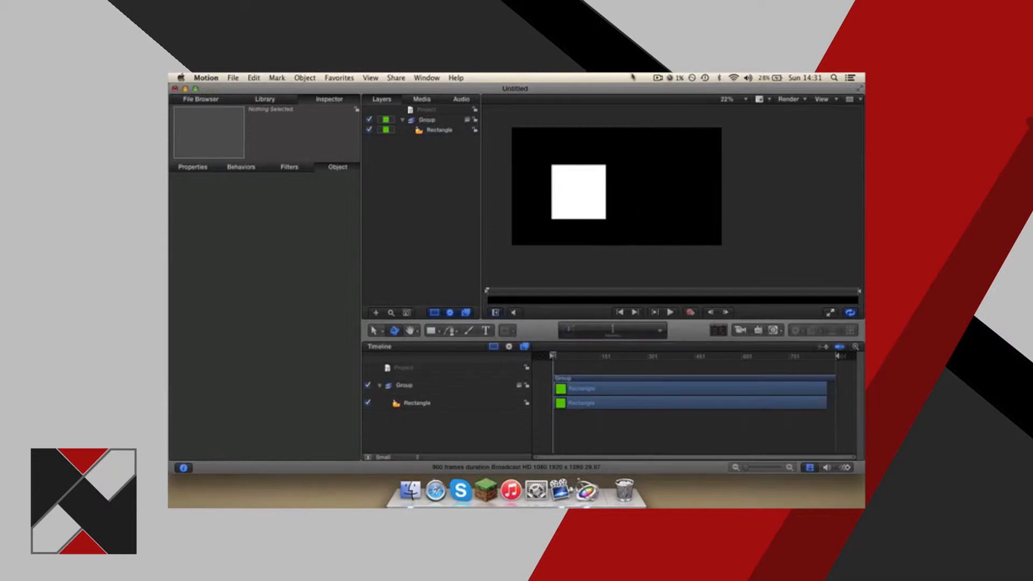
pyautogui.click(656, 79)
pyautogui.click(657, 80)
# Select the square, set its fill color to dark purple, and adjust its fill softness with the Feather and Falloff settings.
pyautogui.click(433, 332)
pyautogui.click(378, 131)
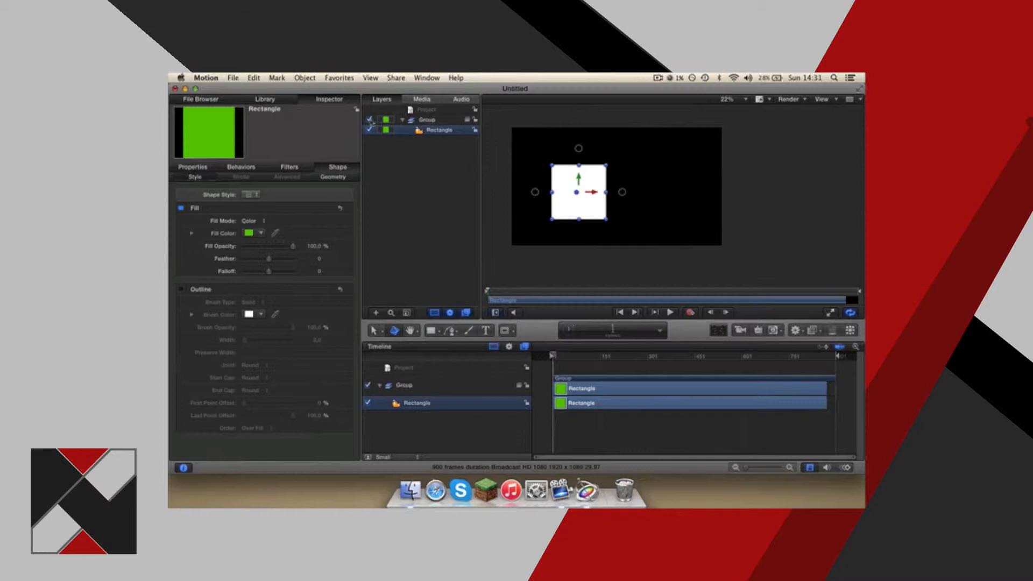
pyautogui.click(261, 233)
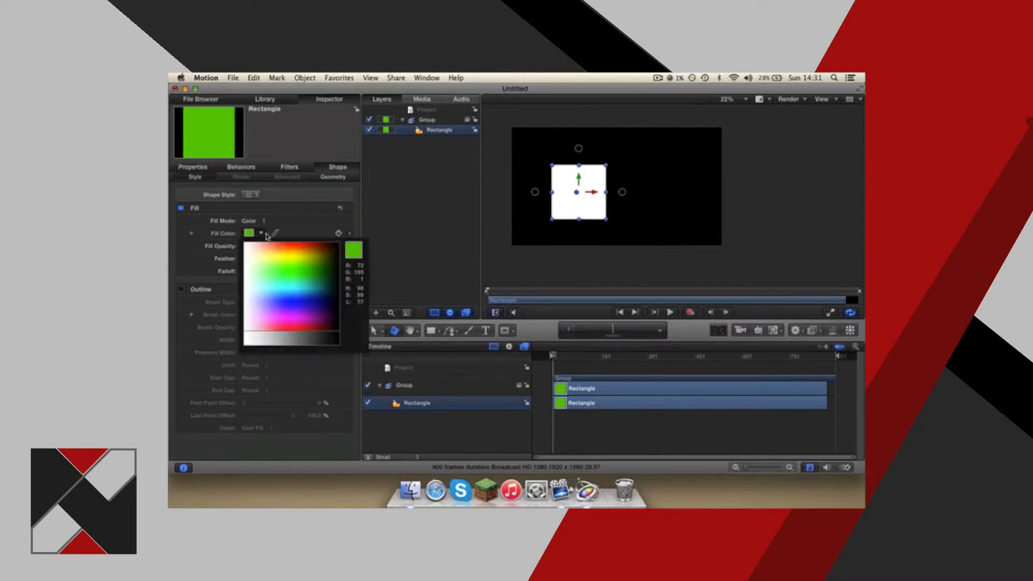
pyautogui.click(318, 319)
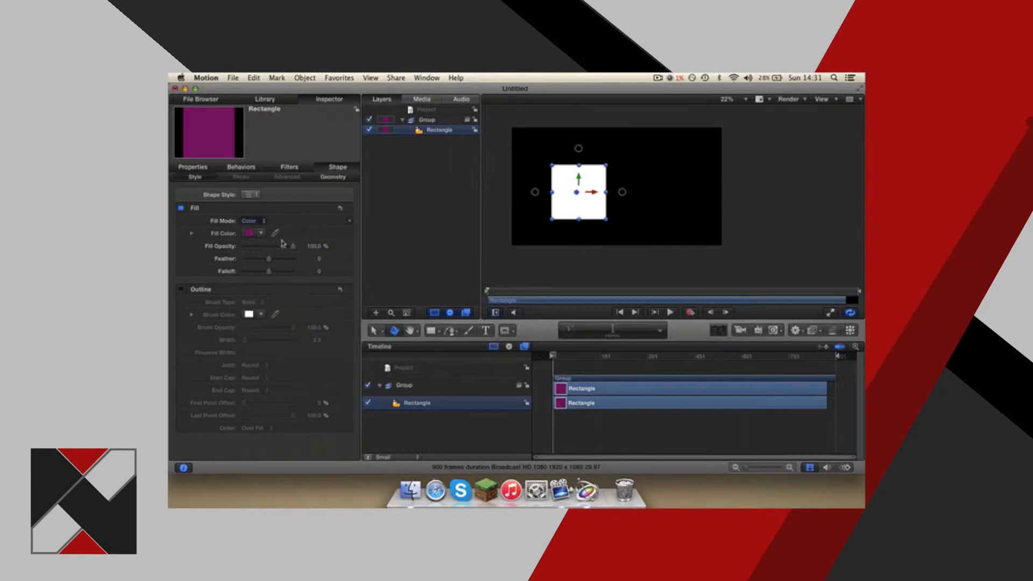
pyautogui.moveTo(293, 246); pyautogui.dragTo(267, 275)
# Enable the square's outline, keep the Solid brush type, and set the brush color to dark blue.
pyautogui.click(181, 290)
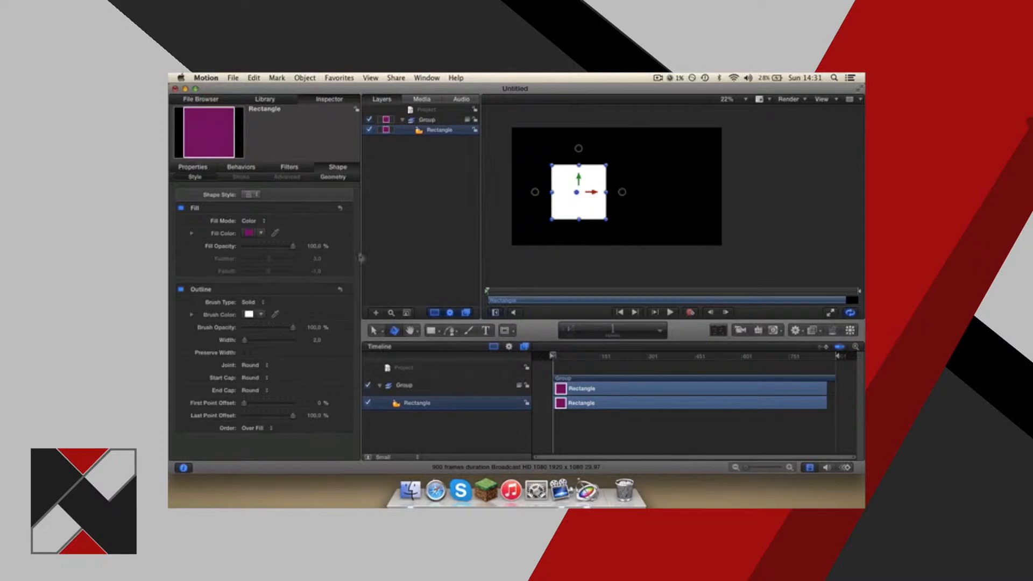
pyautogui.click(264, 304)
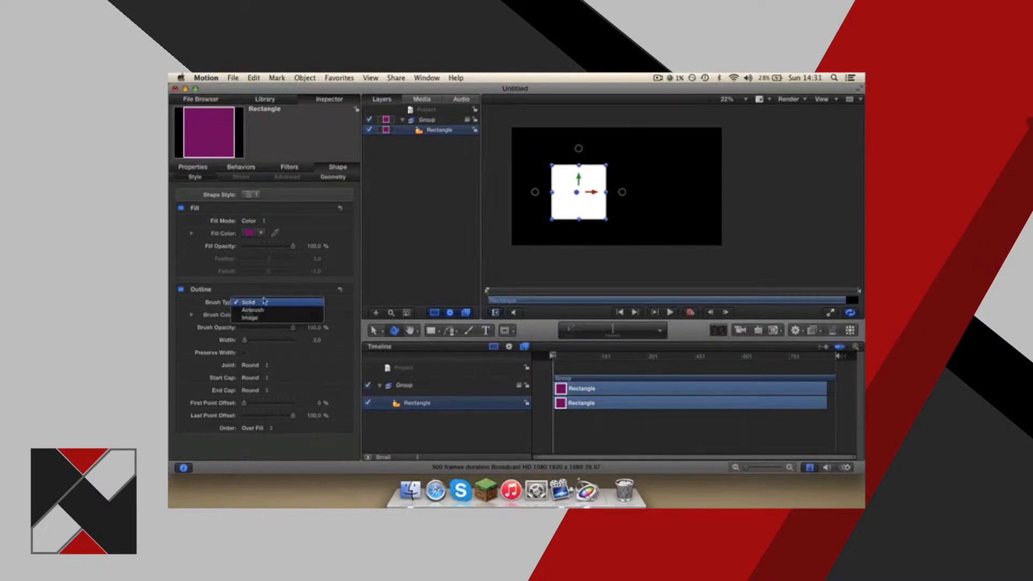
pyautogui.click(264, 302)
pyautogui.click(262, 315)
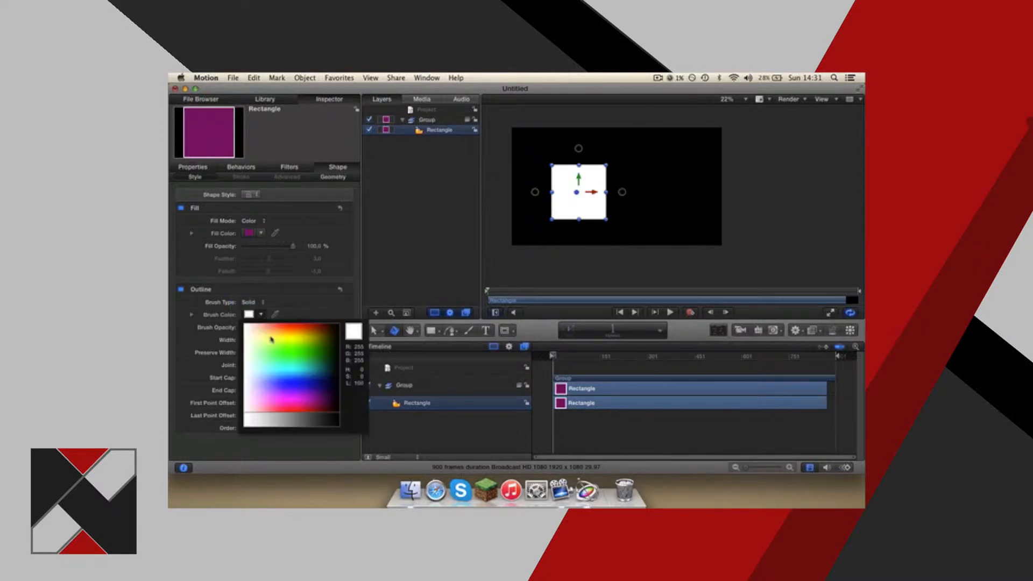
pyautogui.click(325, 386)
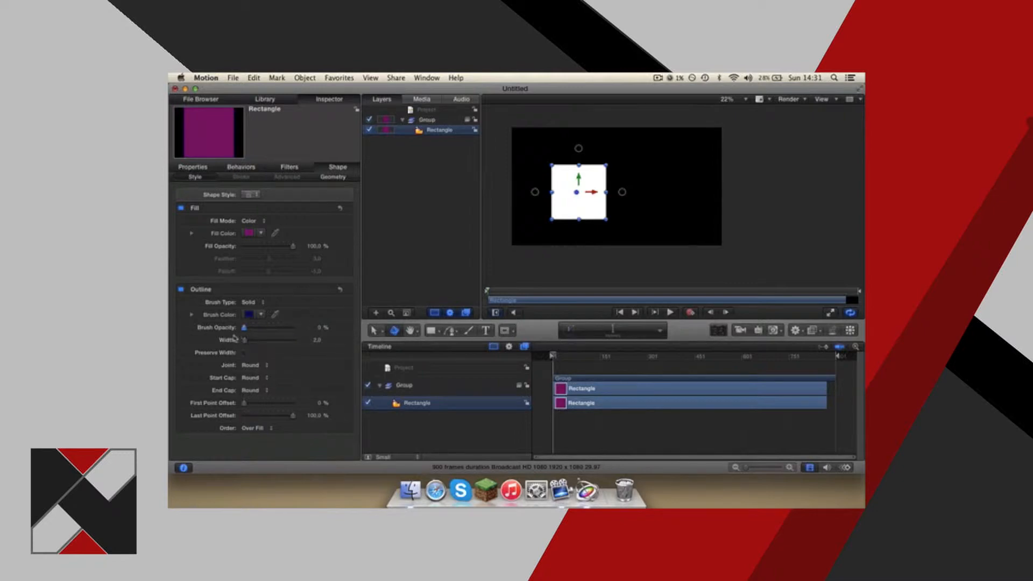
# Set the outline width to 1.0 with 100% brush opacity, and look through the joint options, keeping Round.
pyautogui.moveTo(251, 344)
pyautogui.mouseDown()
pyautogui.moveTo(326, 340)
pyautogui.moveTo(243, 341)
pyautogui.mouseUp()
pyautogui.click(263, 366)
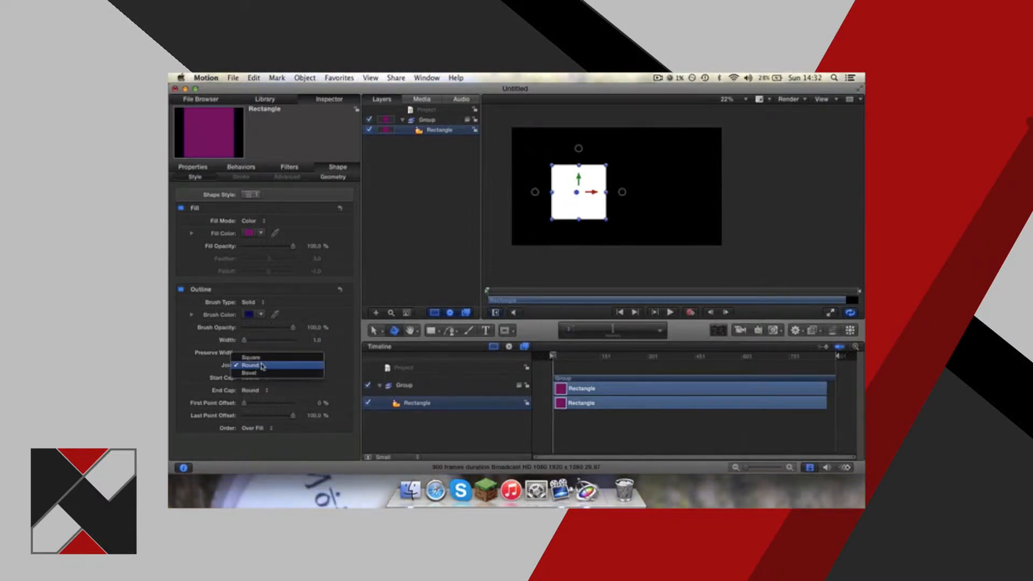
pyautogui.click(331, 315)
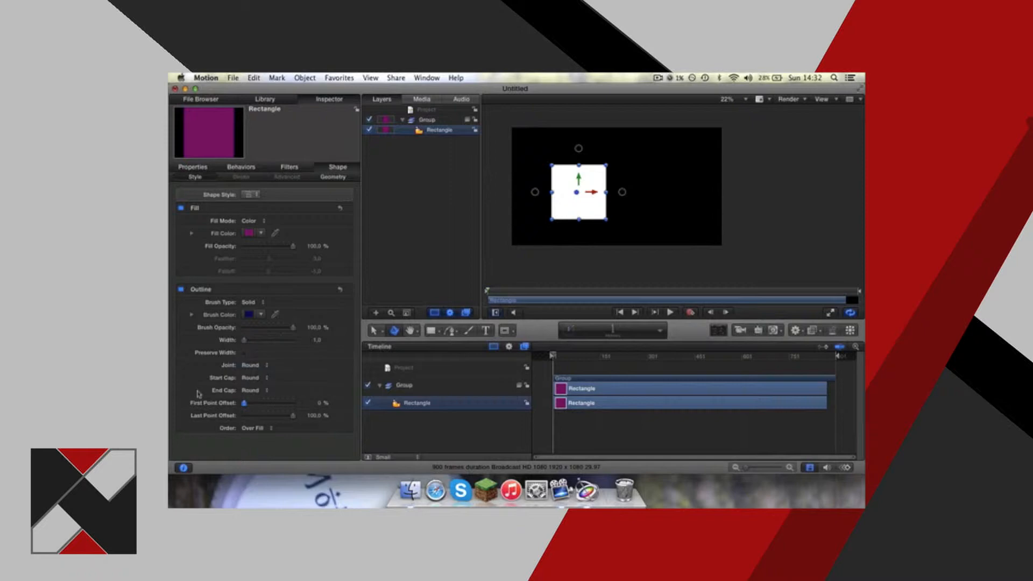
# Turn off the square's fill and inspect the remaining outline up close.
pyautogui.click(181, 210)
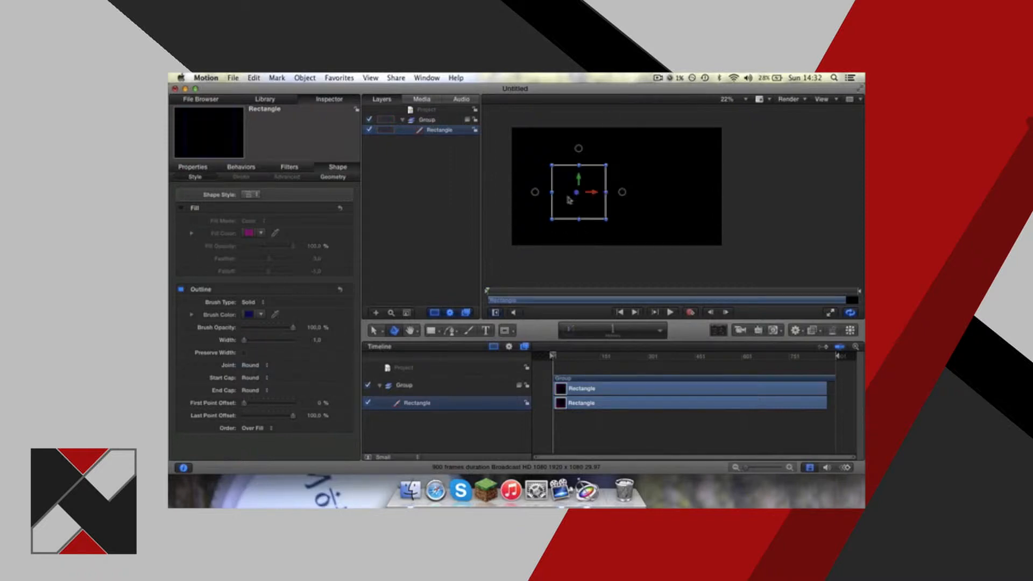
pyautogui.scroll(5, 581, 186)
pyautogui.scroll(1, 581, 186)
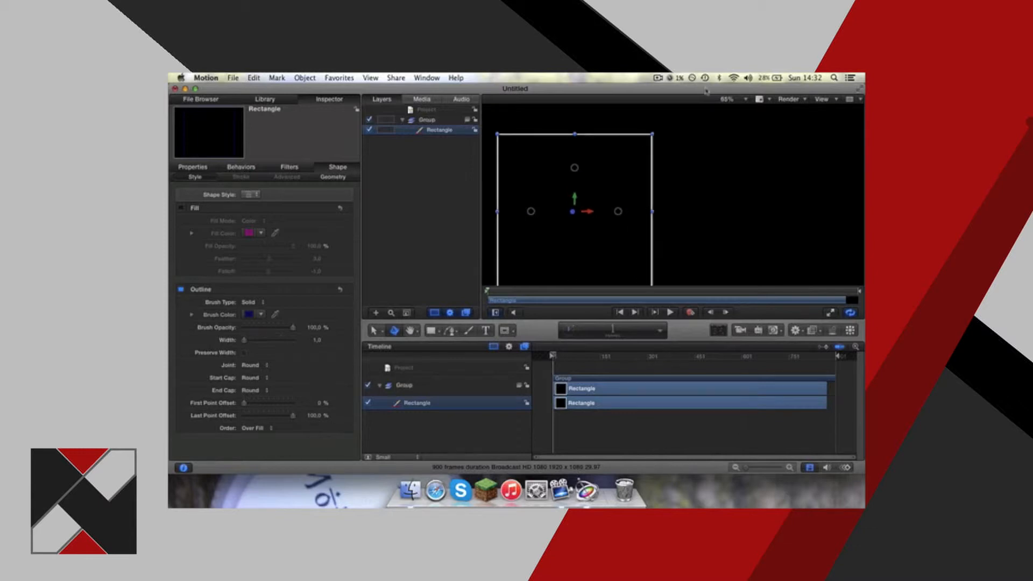
pyautogui.scroll(2, 536, 252)
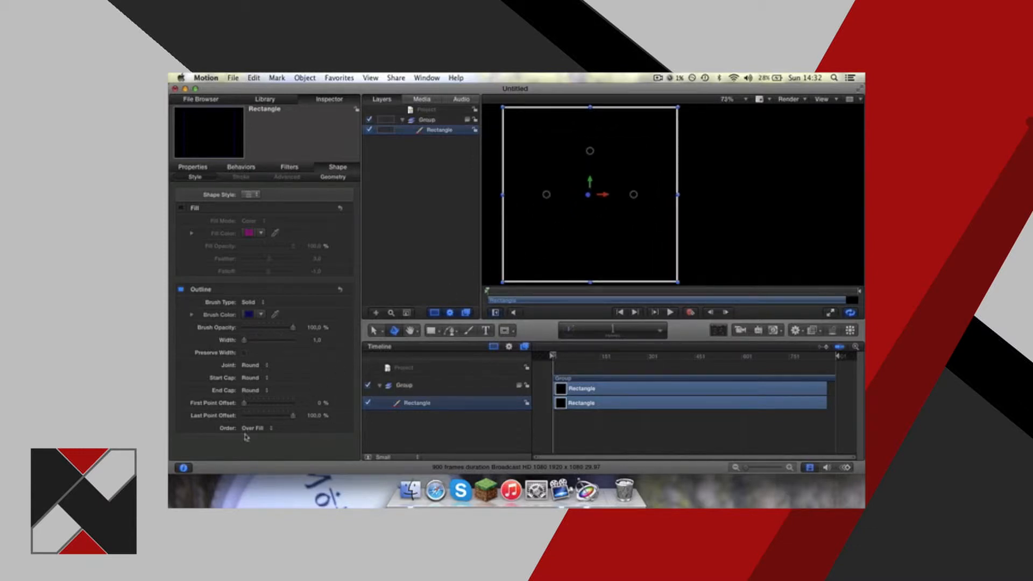
# Set the outline's Last Point Offset to 50%.
pyautogui.moveTo(288, 421)
pyautogui.mouseDown()
pyautogui.moveTo(240, 430)
pyautogui.moveTo(295, 421)
pyautogui.moveTo(264, 419)
pyautogui.mouseUp()
pyautogui.click(317, 416)
pyautogui.write('50')
pyautogui.press('Return')
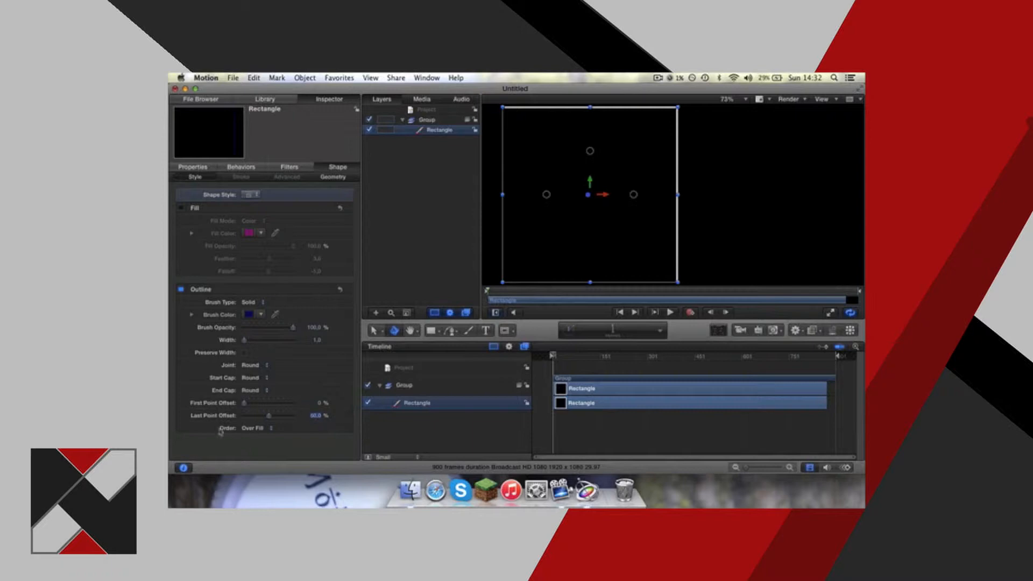
# Set the outline's First Point Offset to 50%.
pyautogui.click(318, 404)
pyautogui.write('50')
pyautogui.press('Return')
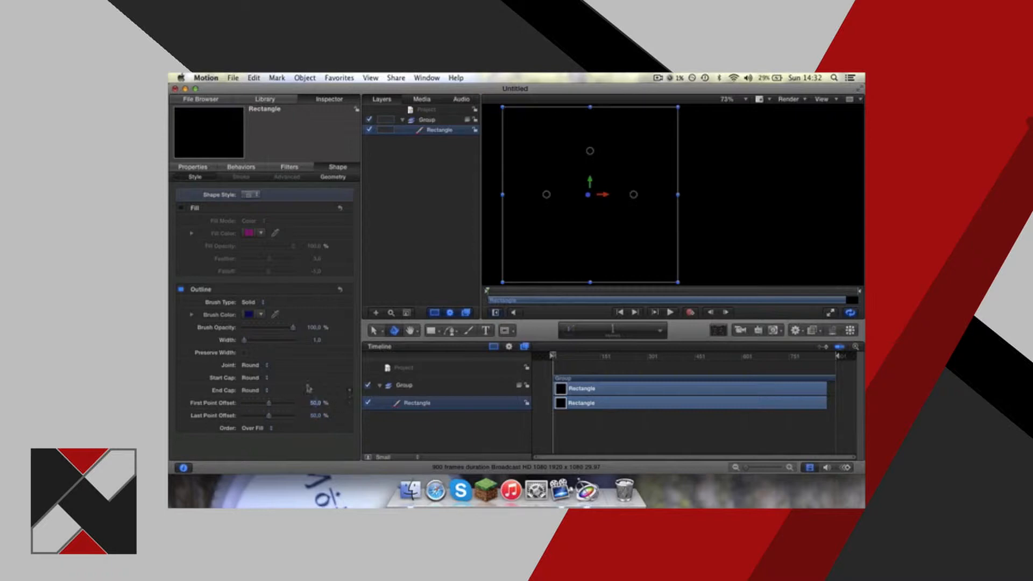
pyautogui.moveTo(261, 407)
pyautogui.mouseDown()
pyautogui.moveTo(232, 408)
pyautogui.moveTo(269, 404)
pyautogui.mouseUp()
pyautogui.write('50')
pyautogui.press('Return')
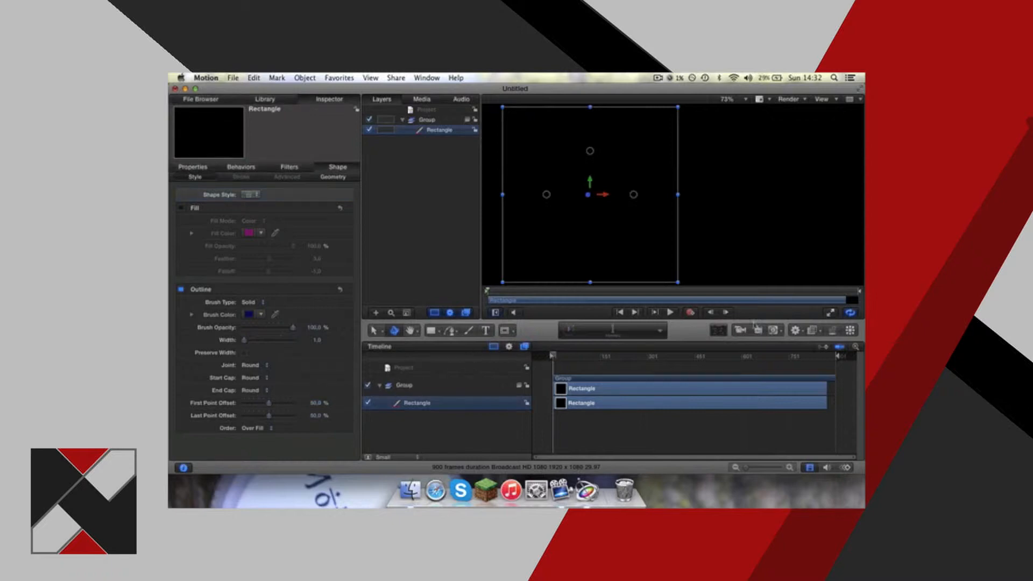
# Reselect the square, try keyframe recording, and view the Recording Options without changing them.
pyautogui.click(724, 201)
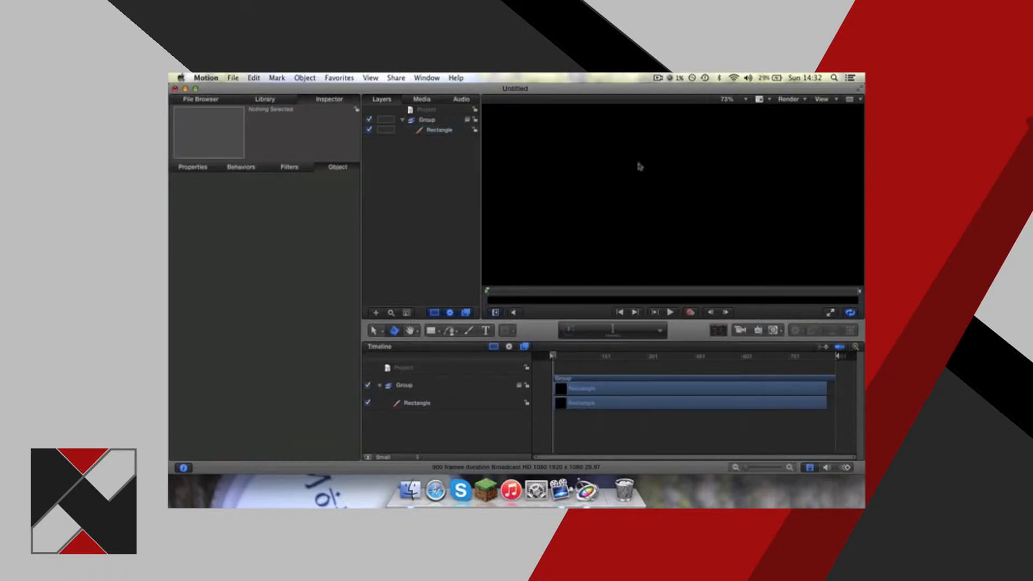
pyautogui.click(581, 404)
pyautogui.click(691, 314)
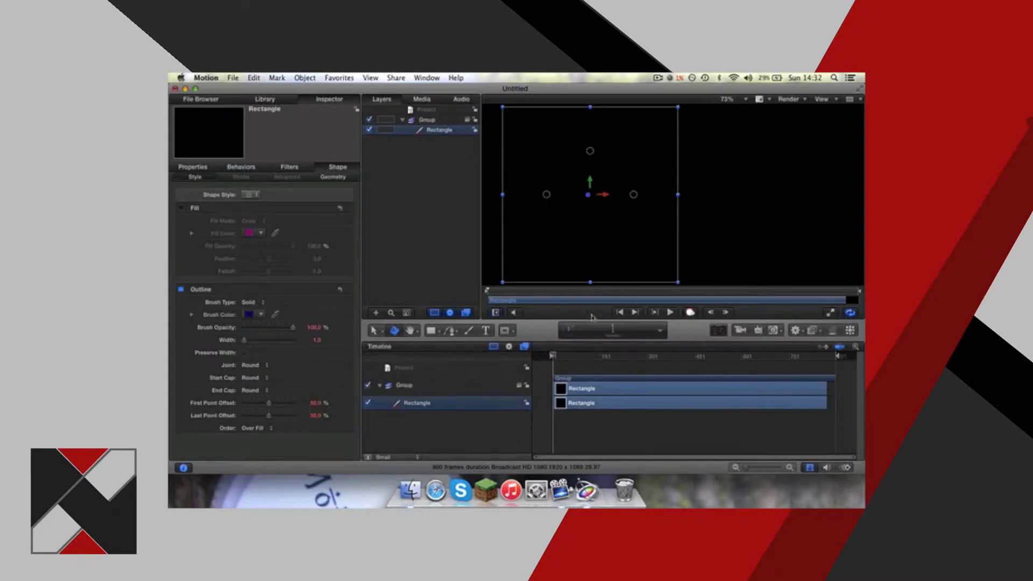
pyautogui.doubleClick(691, 314)
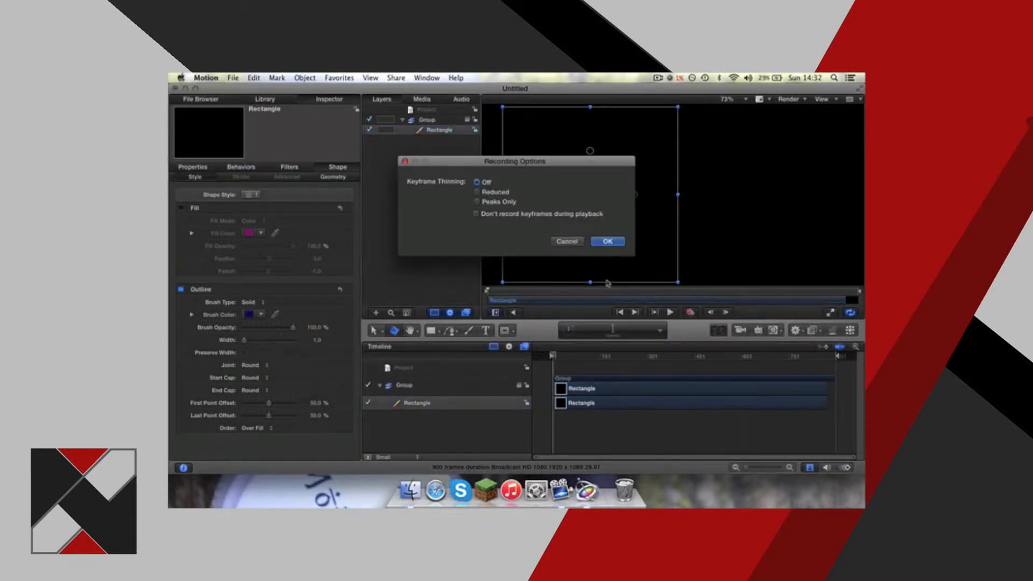
pyautogui.click(567, 244)
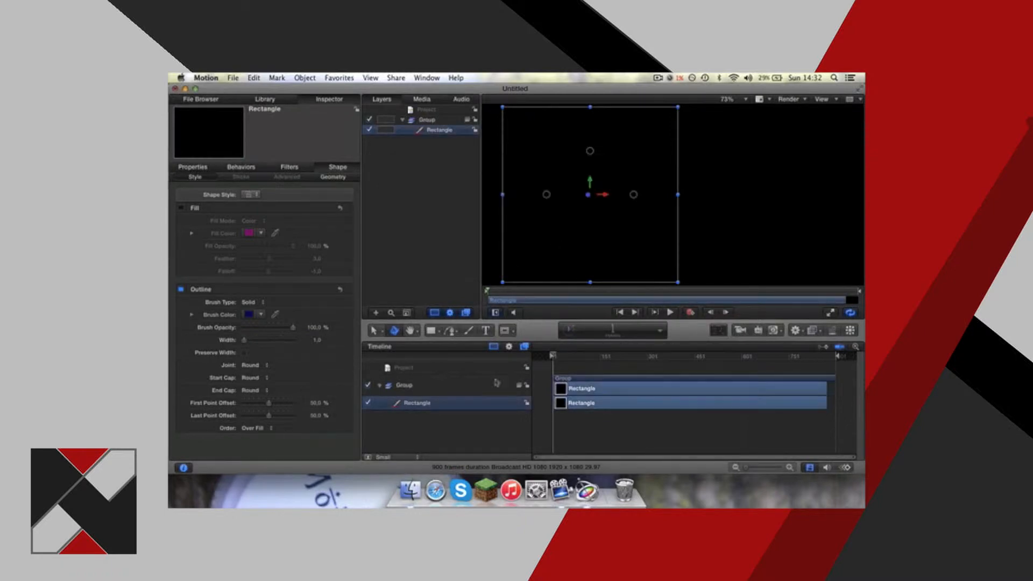
# Record outline keyframes at frame 47 with First Point Offset at 0% and Last Point Offset at 100%.
pyautogui.press('a')
pyautogui.press('space')
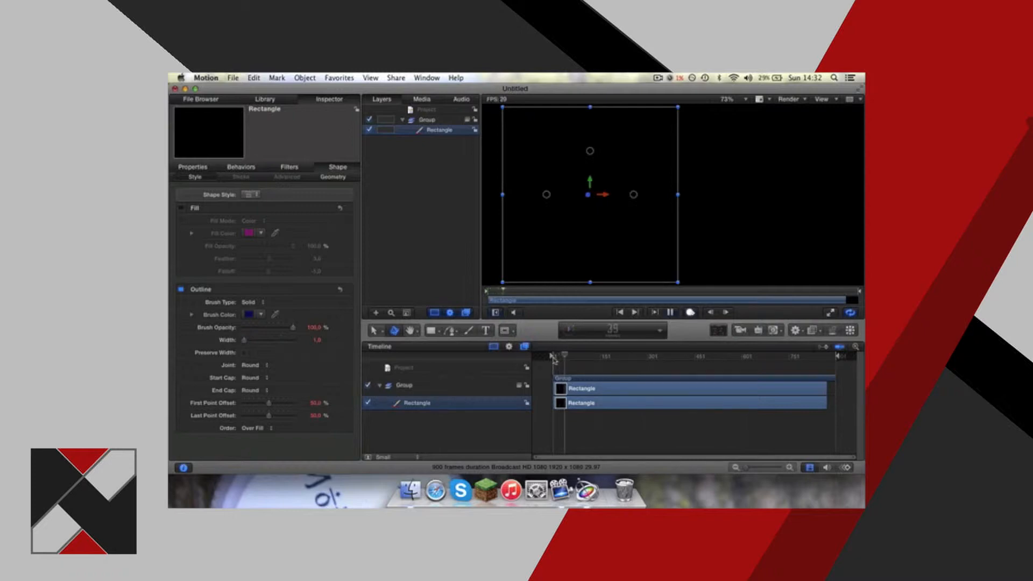
pyautogui.doubleClick(313, 404)
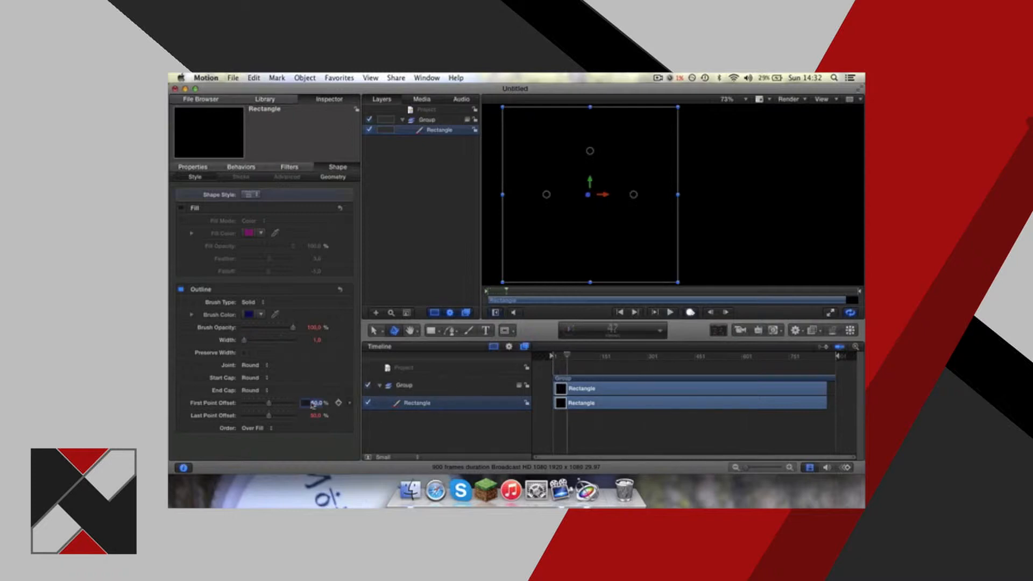
pyautogui.write('0')
pyautogui.press('Return')
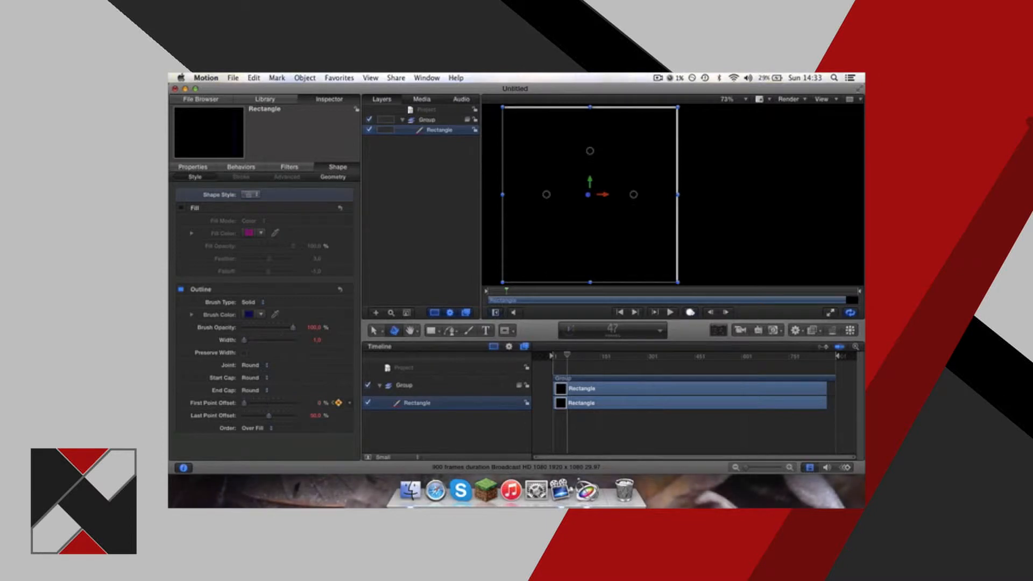
pyautogui.doubleClick(315, 415)
pyautogui.write('100')
pyautogui.press('Return')
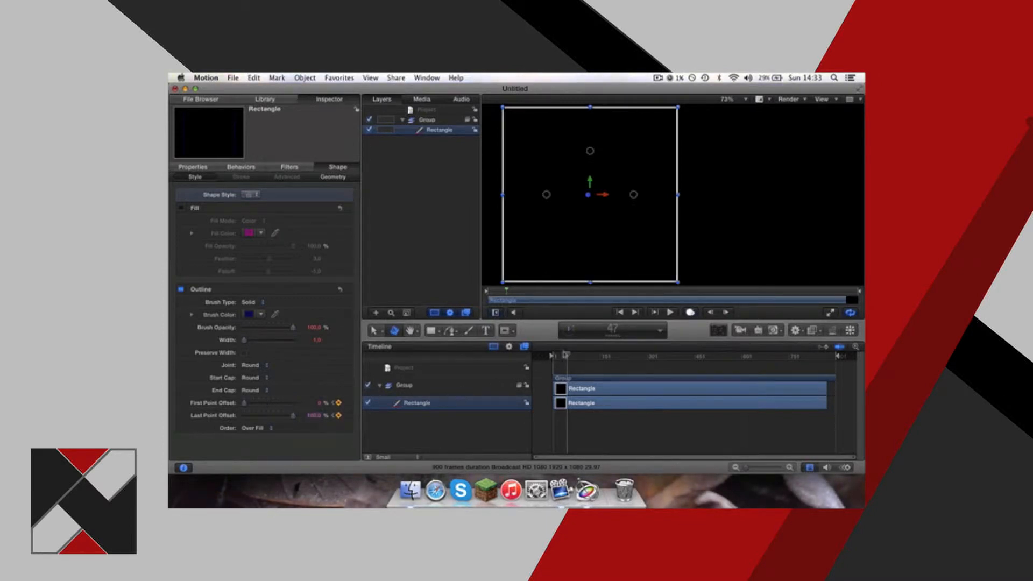
# Play the outline animation several times from the start, with the square deselected for a clear view.
pyautogui.moveTo(568, 360); pyautogui.dragTo(549, 361)
pyautogui.press('space')
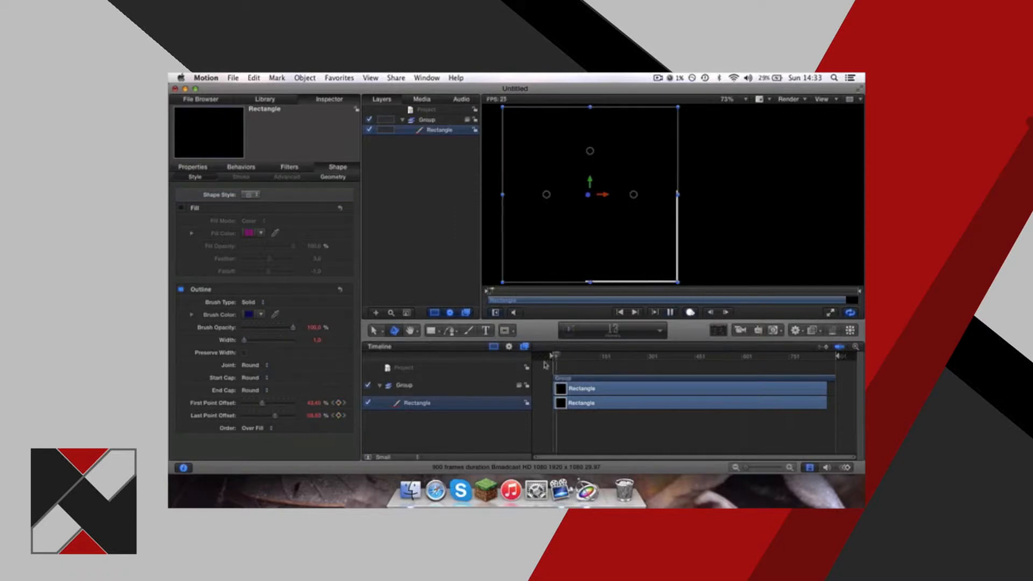
pyautogui.press('space')
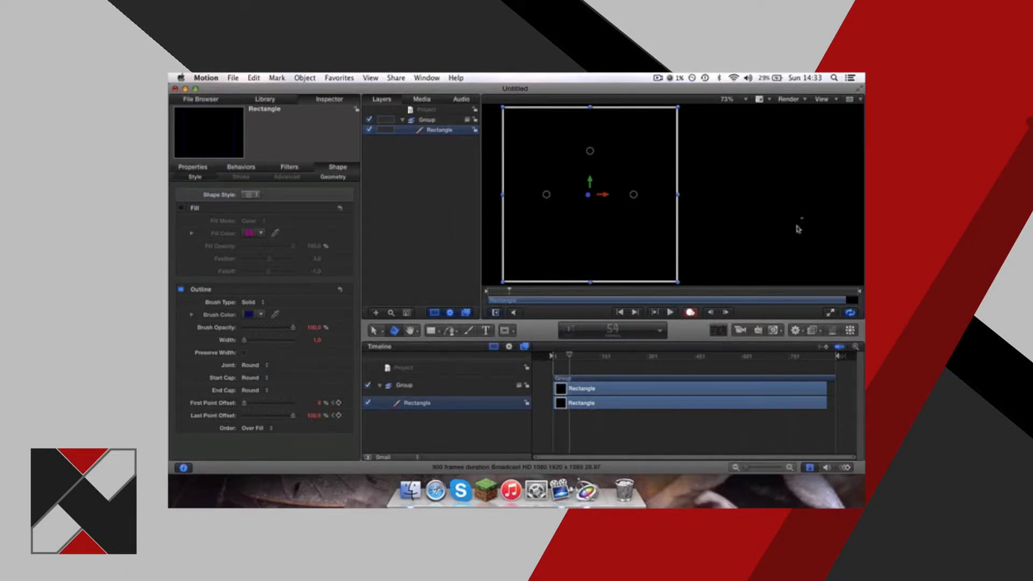
pyautogui.click(585, 369)
pyautogui.moveTo(569, 356); pyautogui.dragTo(533, 348)
pyautogui.press('space')
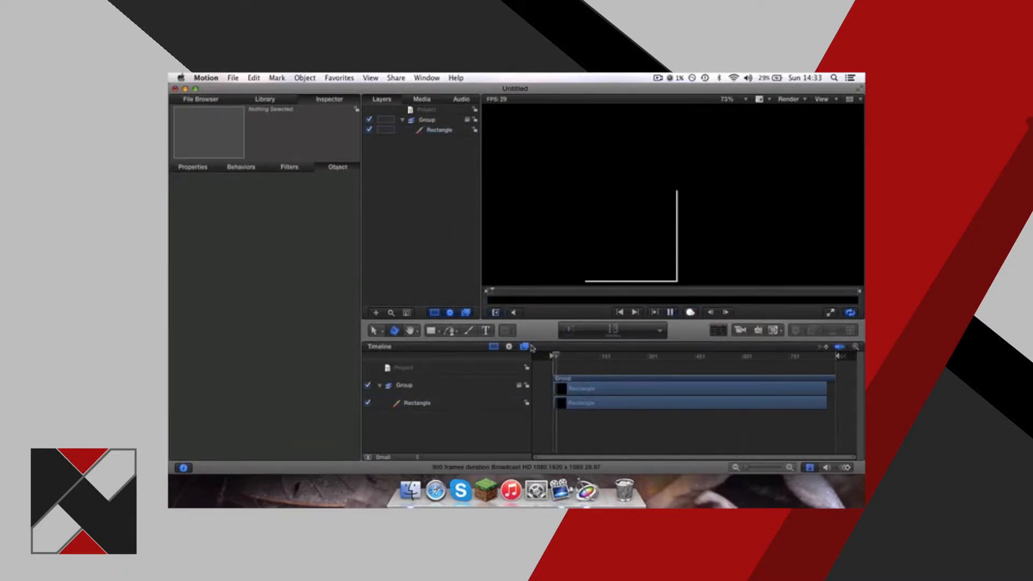
pyautogui.press('space')
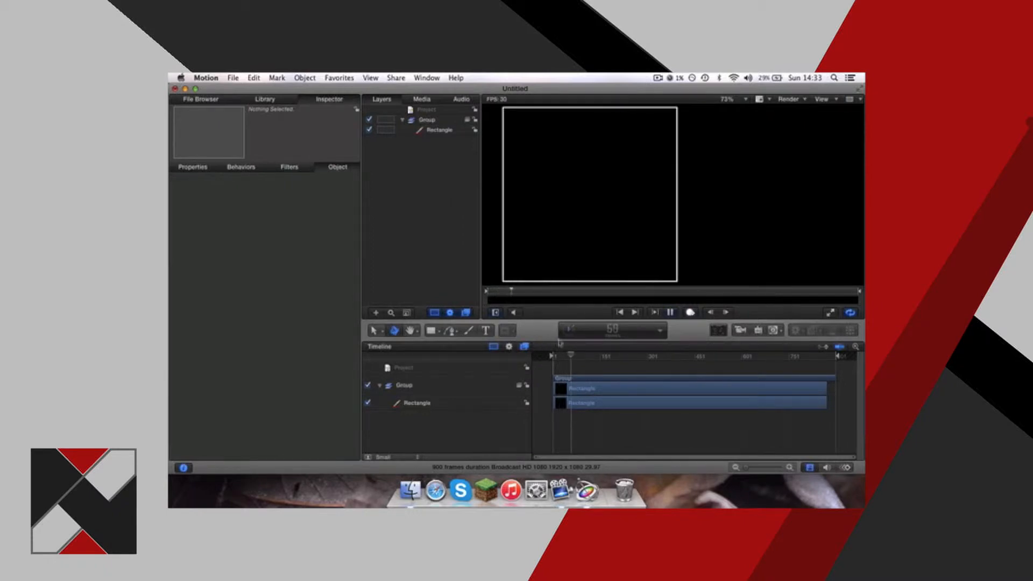
pyautogui.moveTo(580, 360); pyautogui.dragTo(537, 355)
pyautogui.press('space')
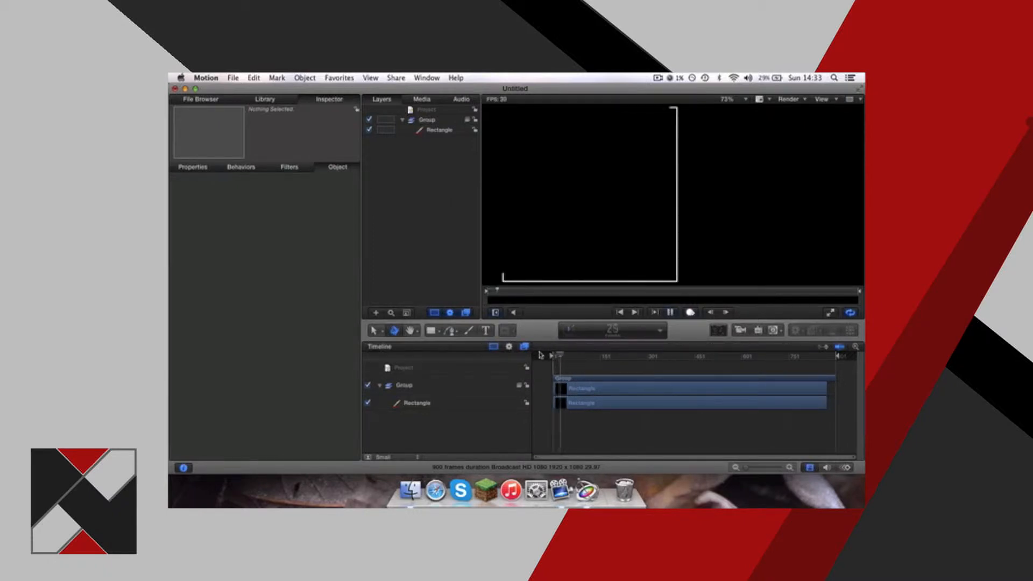
pyautogui.press('space')
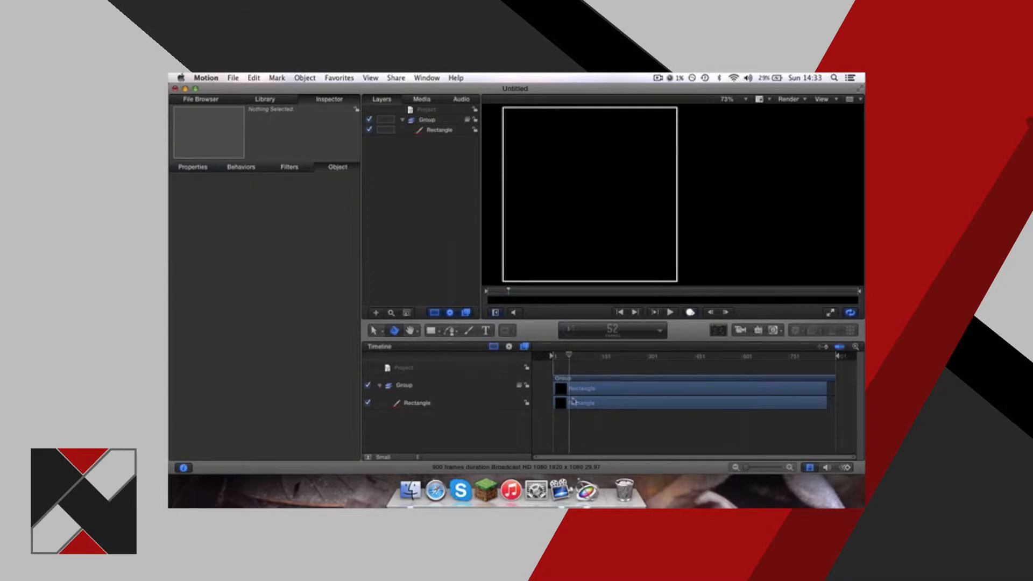
# Show the keyframes in the timeline, magnify the timeline, and replay the animation from the start.
pyautogui.click(822, 347)
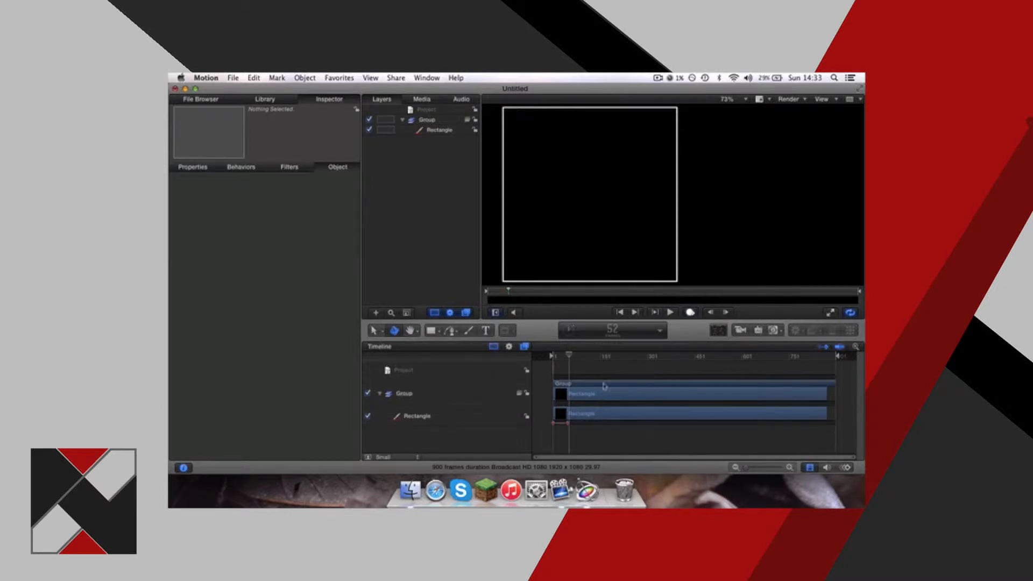
pyautogui.moveTo(572, 360); pyautogui.dragTo(537, 361)
pyautogui.press('space')
pyautogui.press('space')
pyautogui.moveTo(751, 466); pyautogui.dragTo(763, 466)
pyautogui.moveTo(552, 359); pyautogui.dragTo(495, 356)
# Retime the outline's end keyframe, first much later and then back near the start, previewing the animation after each move.
pyautogui.press('space')
pyautogui.press('space')
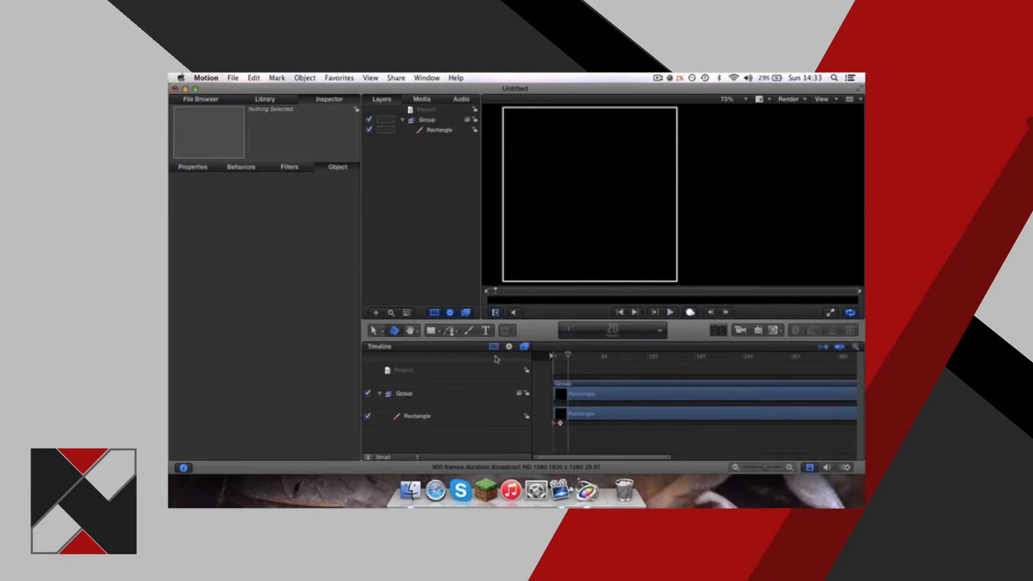
pyautogui.moveTo(560, 423); pyautogui.dragTo(679, 422)
pyautogui.press('space')
pyautogui.press('space')
pyautogui.moveTo(679, 423); pyautogui.dragTo(573, 421)
pyautogui.press('space')
pyautogui.press('space')
pyautogui.click(565, 422)
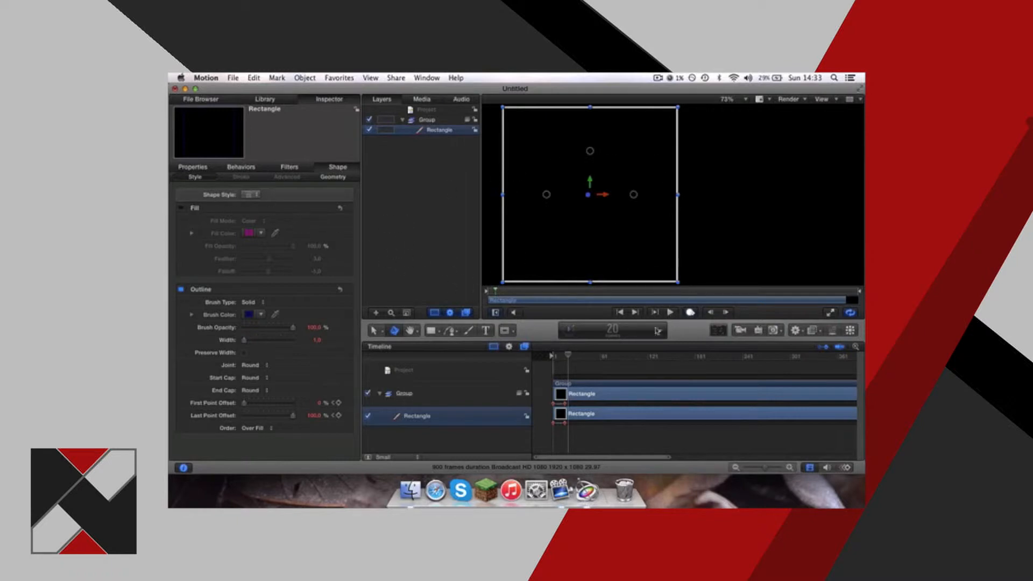
# With keyframe recording off, turn the square's fill back on and set its Fill Opacity to 0%.
pyautogui.click(689, 314)
pyautogui.click(180, 208)
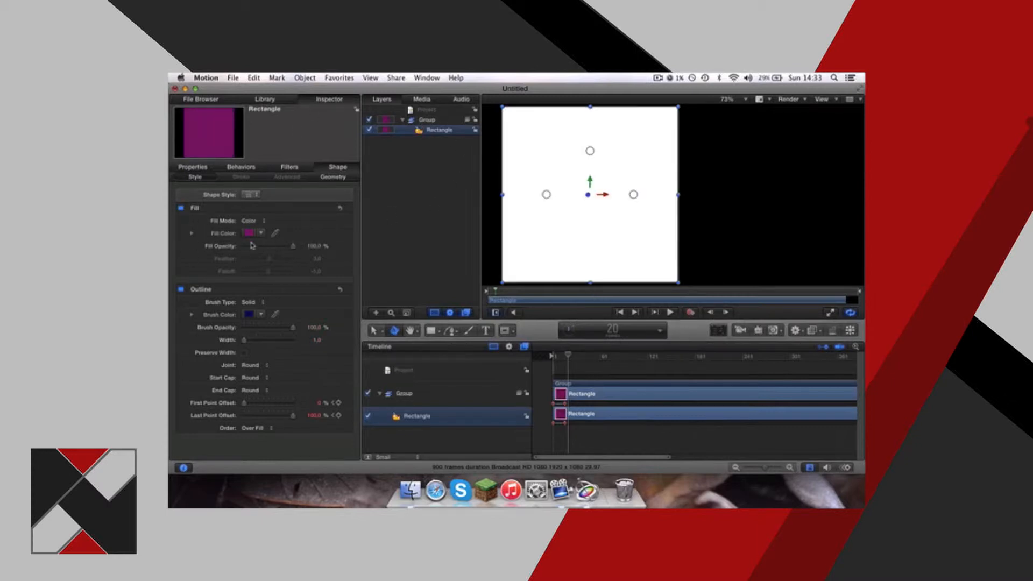
pyautogui.moveTo(293, 246); pyautogui.dragTo(205, 265)
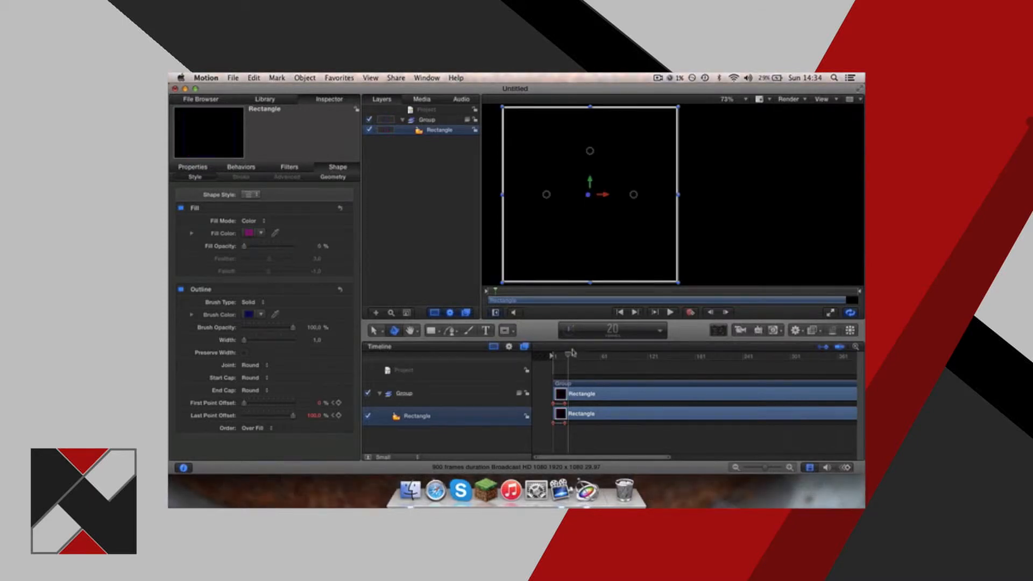
# Try recording a Fill Opacity keyframe of 100% at frame 40.
pyautogui.click(691, 313)
pyautogui.moveTo(569, 358); pyautogui.dragTo(566, 360)
pyautogui.press('space')
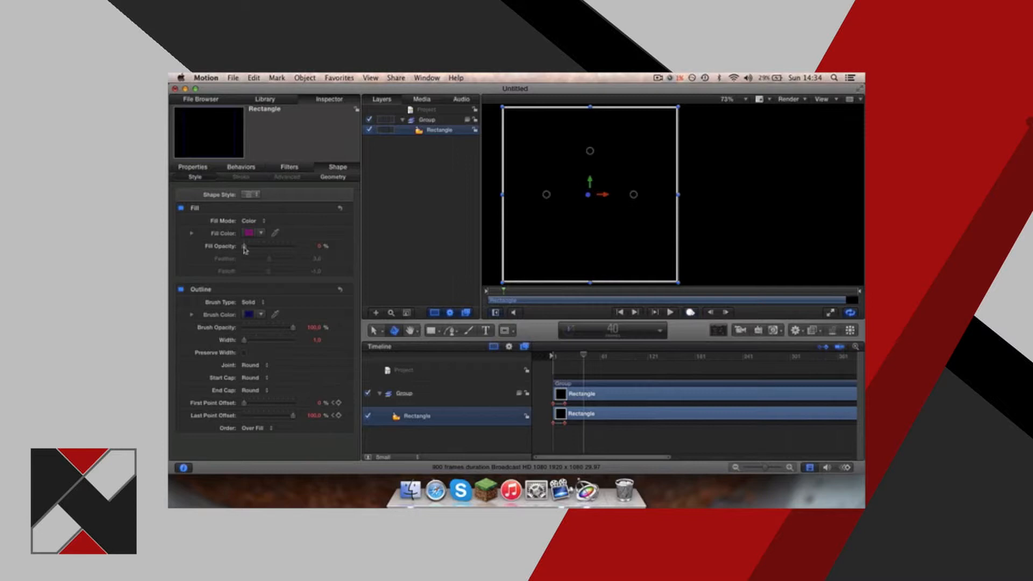
pyautogui.moveTo(245, 248); pyautogui.dragTo(296, 247)
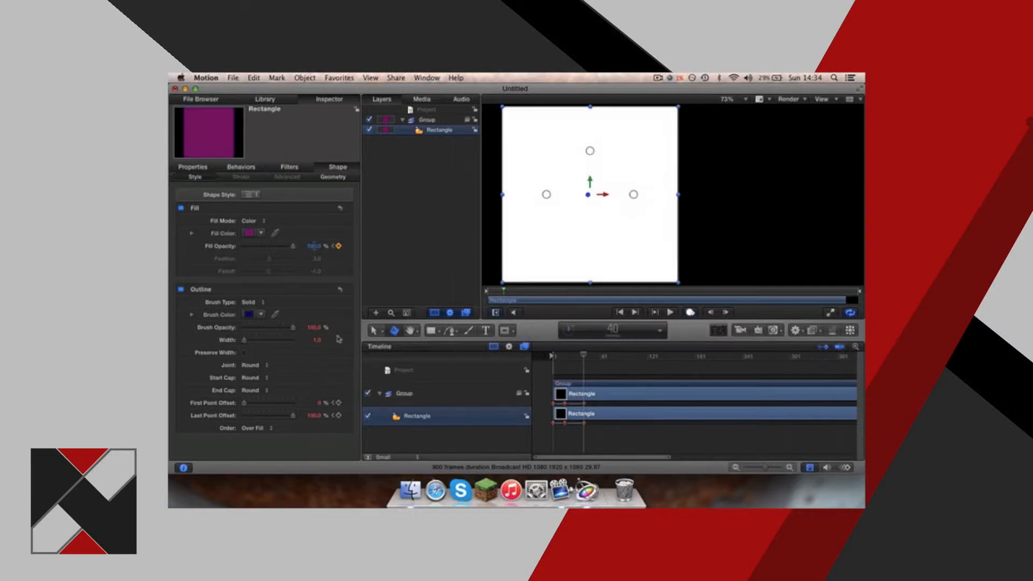
# Play the animation from the start to check how the fill fades in with the outline.
pyautogui.moveTo(581, 356); pyautogui.dragTo(543, 358)
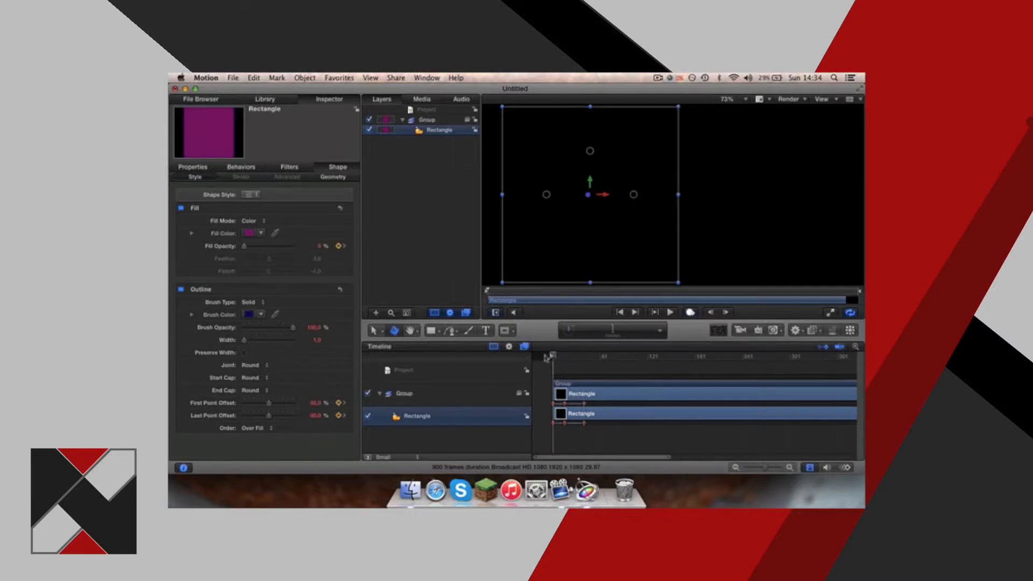
pyautogui.press('space')
pyautogui.press('space')
pyautogui.moveTo(568, 356); pyautogui.dragTo(546, 359)
pyautogui.press('space')
pyautogui.press('space')
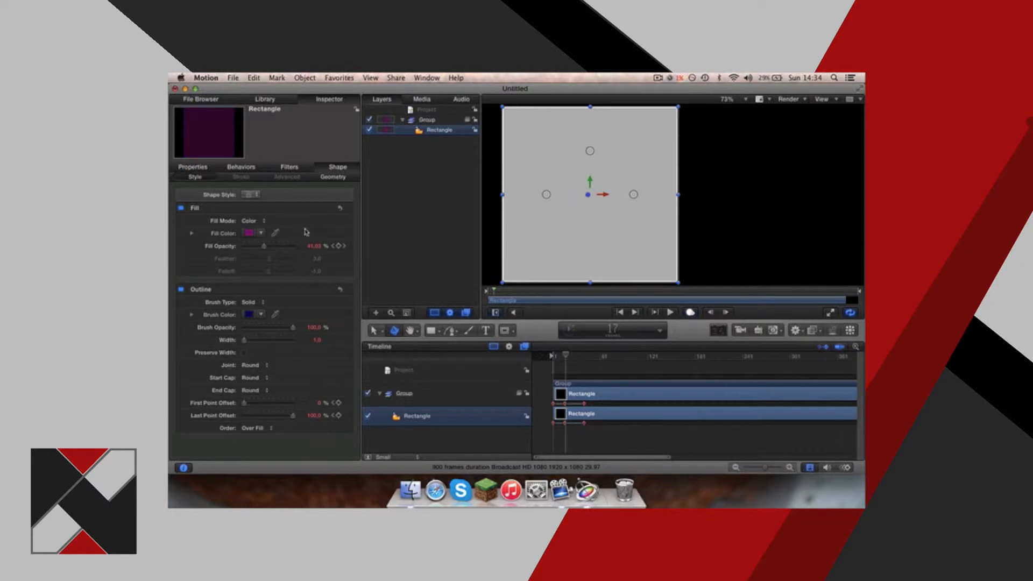
# Undo the fill opacity change and, with recording off, add a 0% Fill Opacity keyframe at frame 23.
pyautogui.press('super+z')
pyautogui.click(690, 313)
pyautogui.press('space')
pyautogui.press('space')
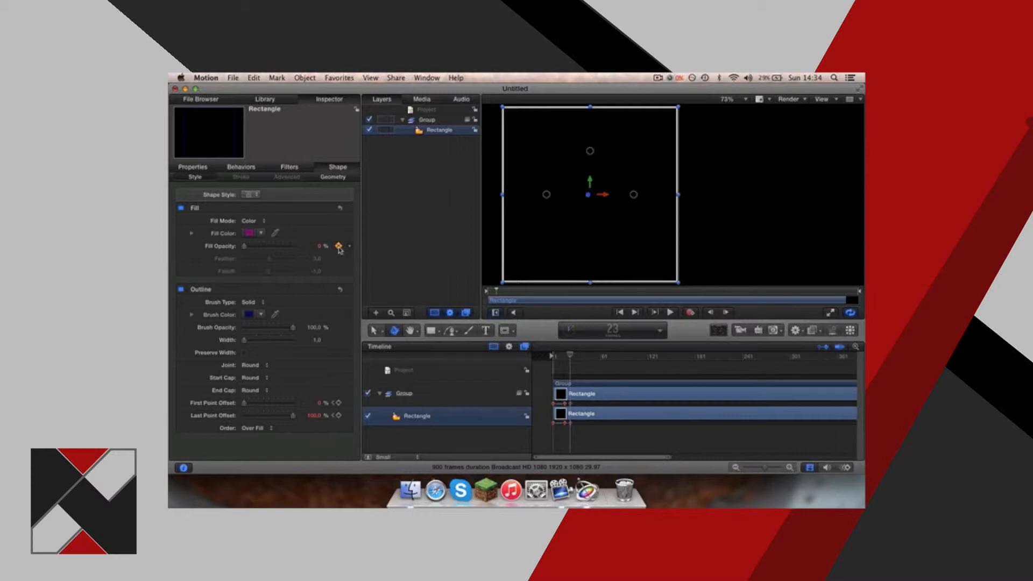
# Record a Fill Opacity keyframe of 100% at frame 39 and preview the outline and fill animation.
pyautogui.moveTo(569, 360); pyautogui.dragTo(584, 357)
pyautogui.click(694, 313)
pyautogui.moveTo(245, 247); pyautogui.dragTo(374, 279)
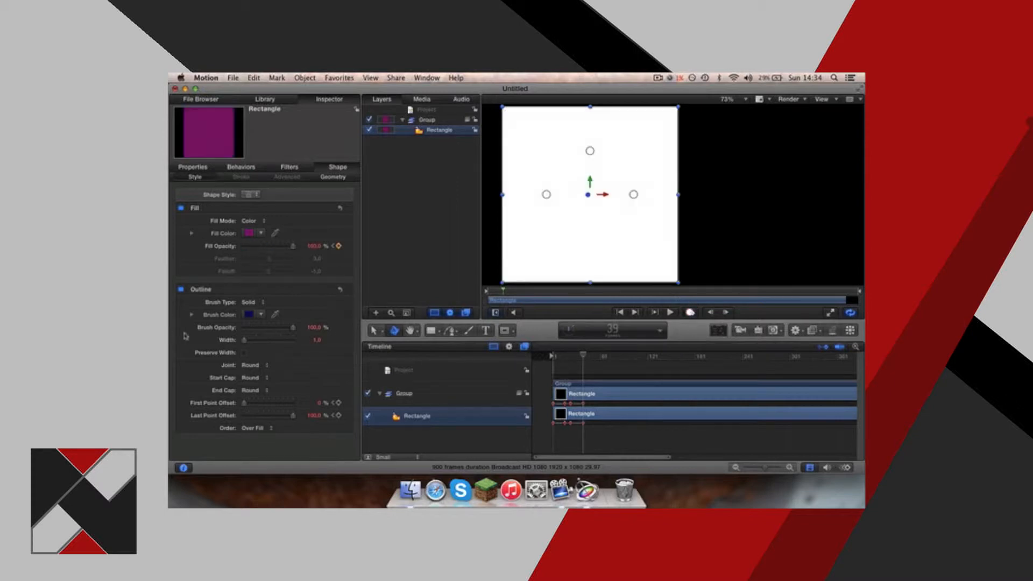
pyautogui.press('space')
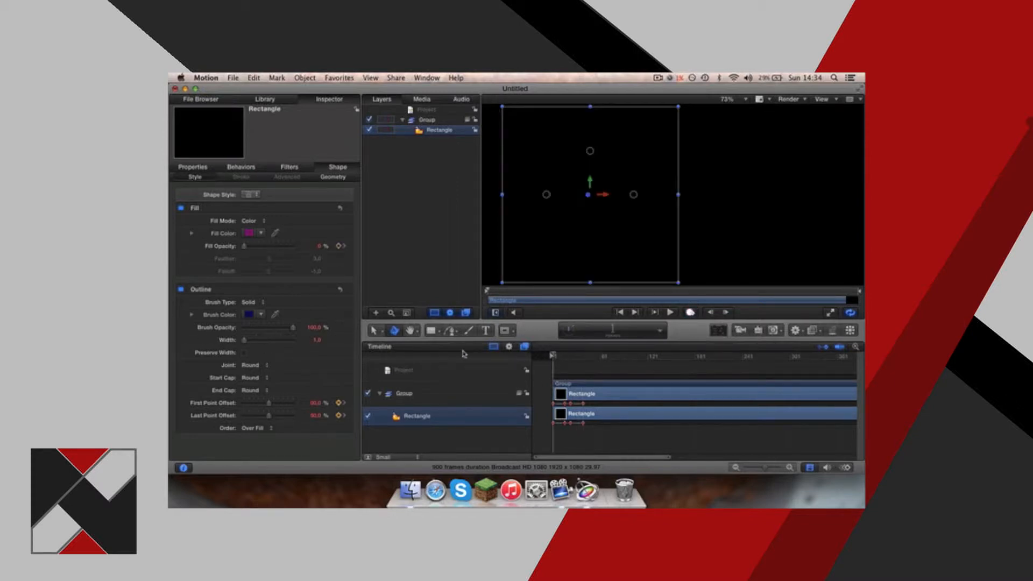
pyautogui.press('space')
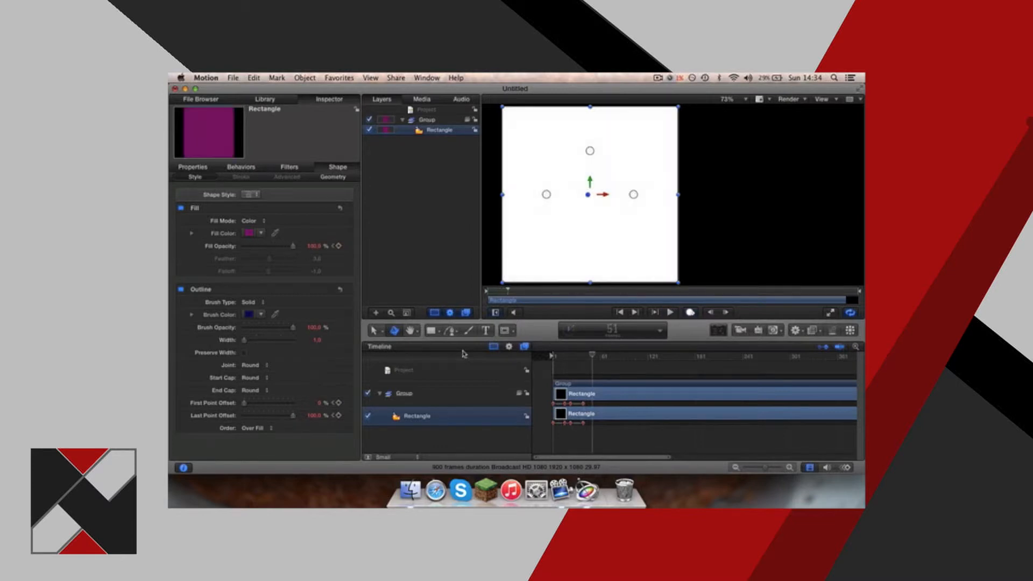
pyautogui.moveTo(592, 356)
pyautogui.mouseDown()
pyautogui.moveTo(550, 358)
pyautogui.moveTo(585, 358)
pyautogui.mouseUp()
# Create a new group in the project and name it "circle".
pyautogui.click(416, 168)
pyautogui.rightClick(407, 154)
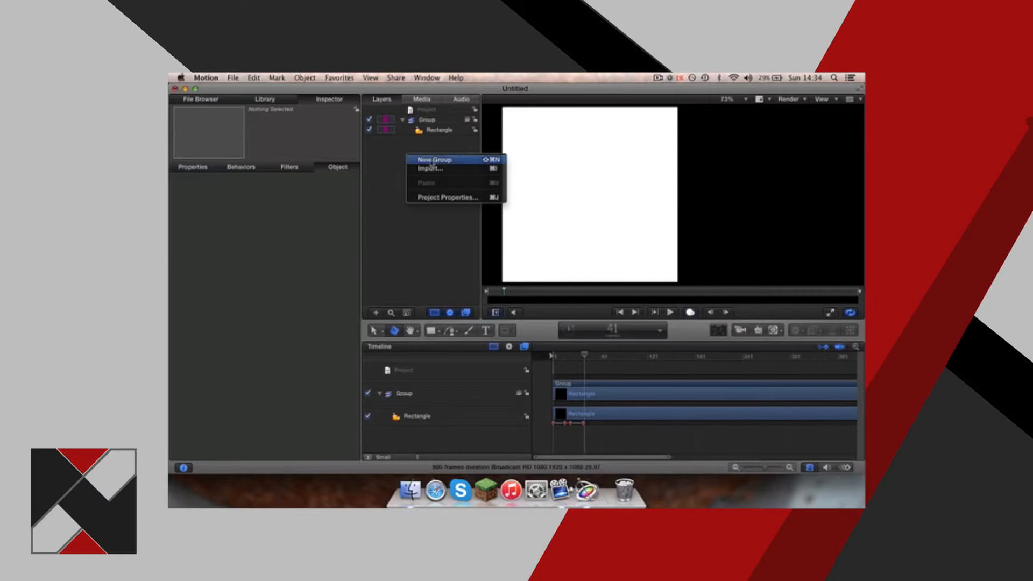
pyautogui.click(430, 161)
pyautogui.doubleClick(426, 122)
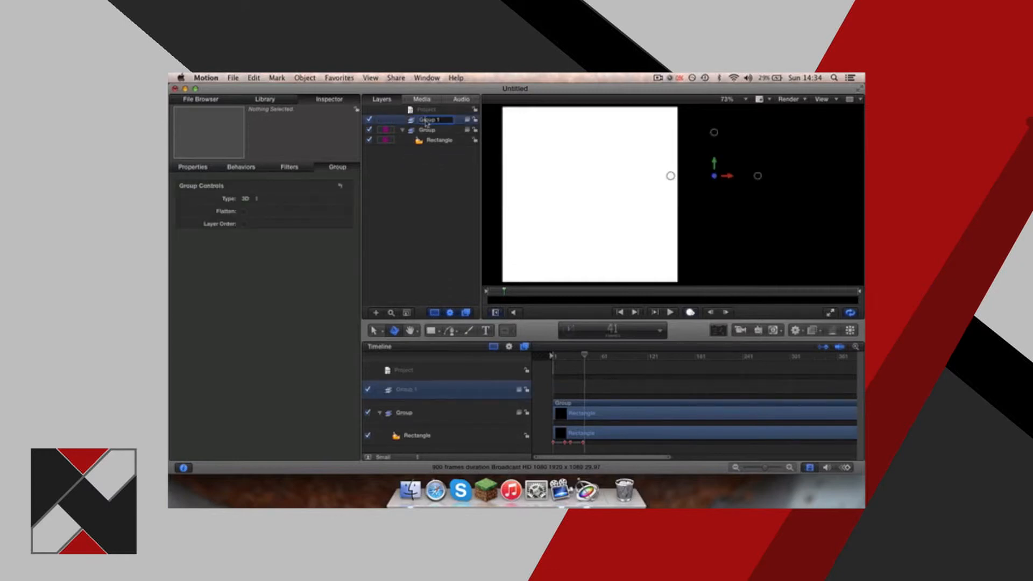
pyautogui.write('circle')
pyautogui.press('Return')
# Rename the group containing the rectangle to "squarre".
pyautogui.click(433, 130)
pyautogui.click(432, 121)
pyautogui.click(433, 130)
pyautogui.doubleClick(431, 131)
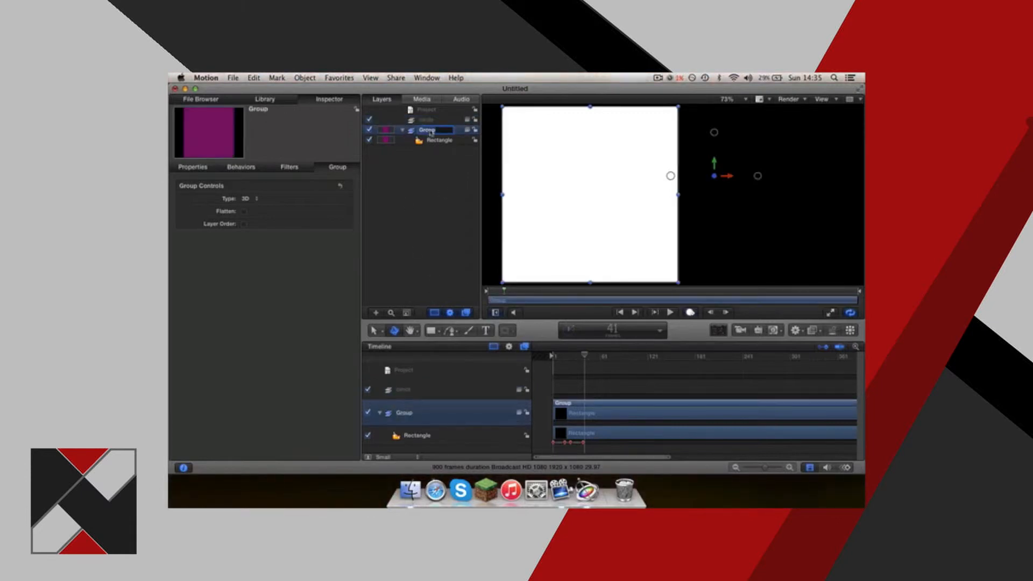
pyautogui.write('squarre')
pyautogui.press('Return')
# Draw a circle over the white square inside the circle group.
pyautogui.click(438, 119)
pyautogui.click(439, 139)
pyautogui.click(438, 122)
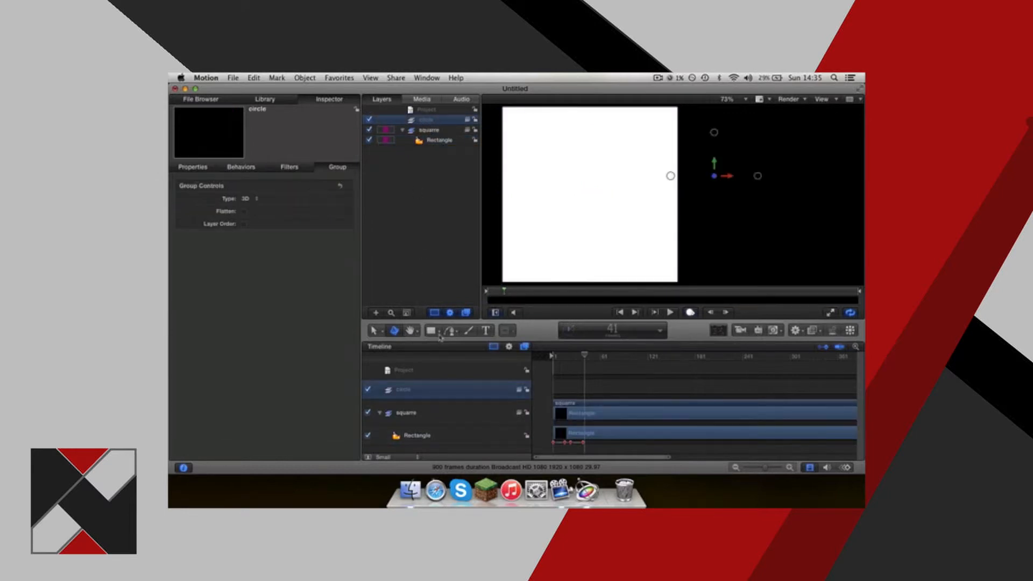
pyautogui.click(439, 332)
pyautogui.click(452, 364)
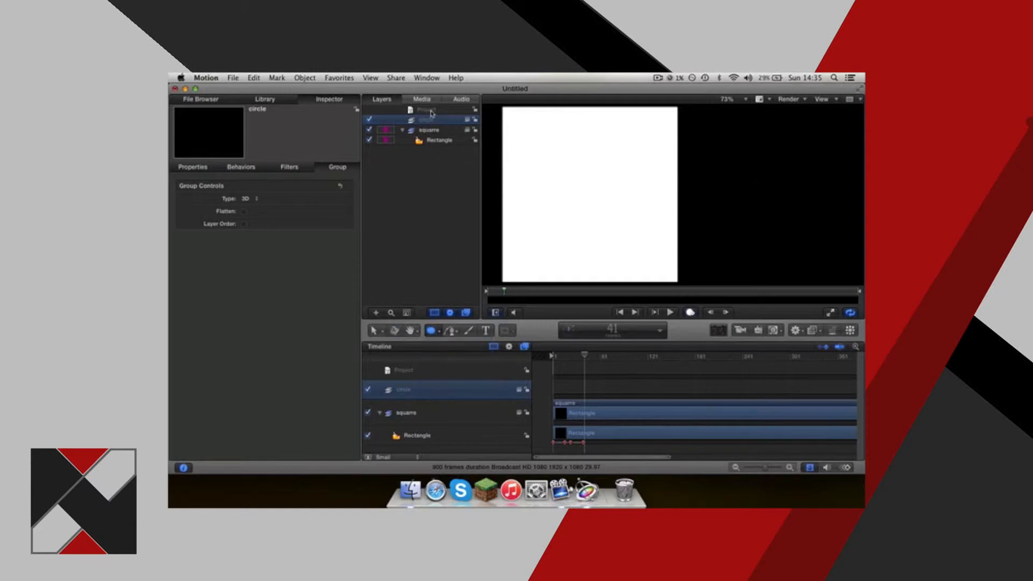
pyautogui.doubleClick(445, 120)
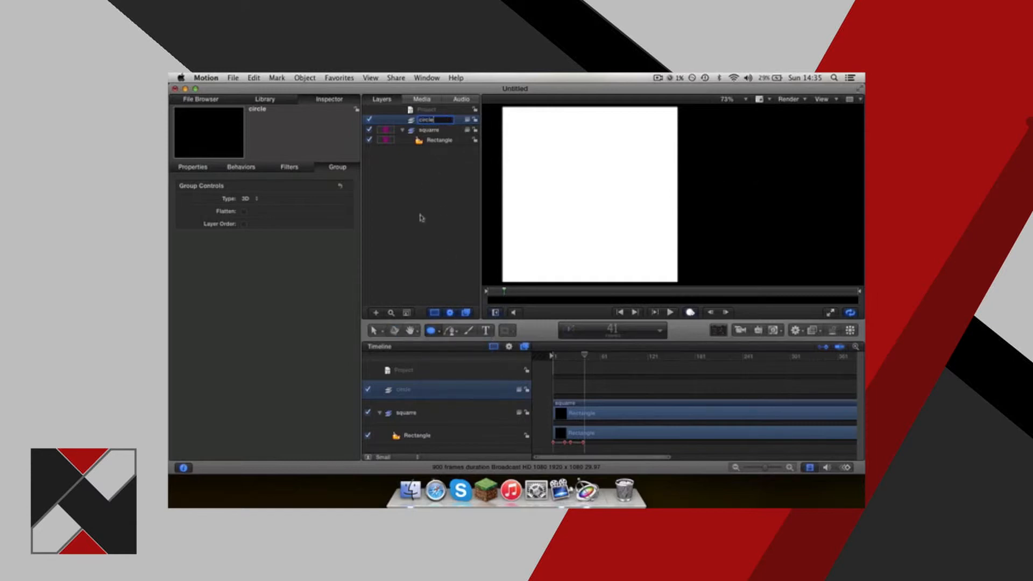
pyautogui.click(437, 332)
pyautogui.click(437, 332)
pyautogui.click(433, 333)
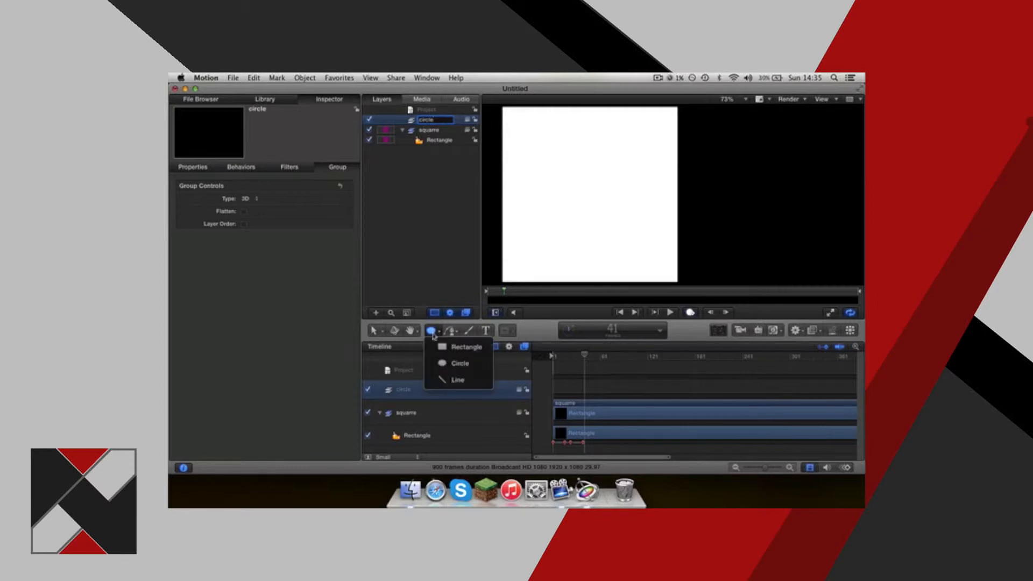
pyautogui.click(446, 365)
pyautogui.moveTo(537, 142); pyautogui.dragTo(673, 275)
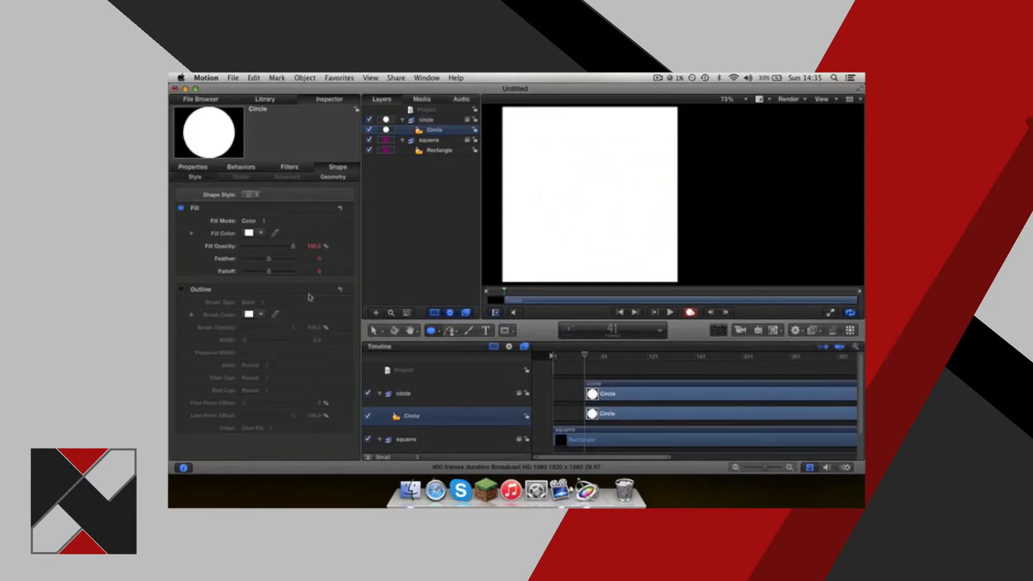
# Try a black fill color on the circle.
pyautogui.click(261, 233)
pyautogui.click(338, 338)
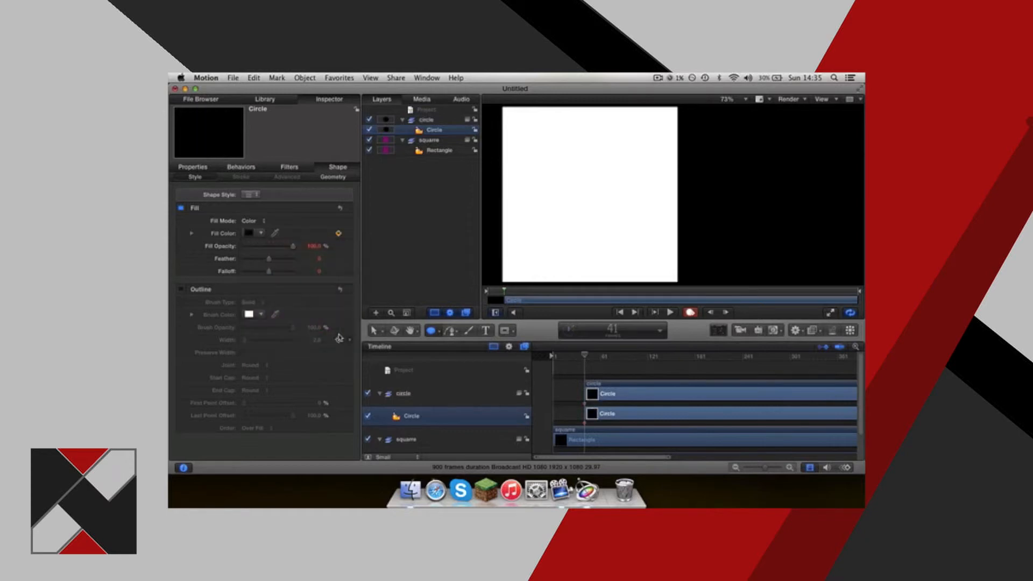
# Shift the circle's clip earlier in the timeline, with keyframe recording off, and undo its black fill.
pyautogui.moveTo(596, 414); pyautogui.dragTo(585, 413)
pyautogui.click(690, 313)
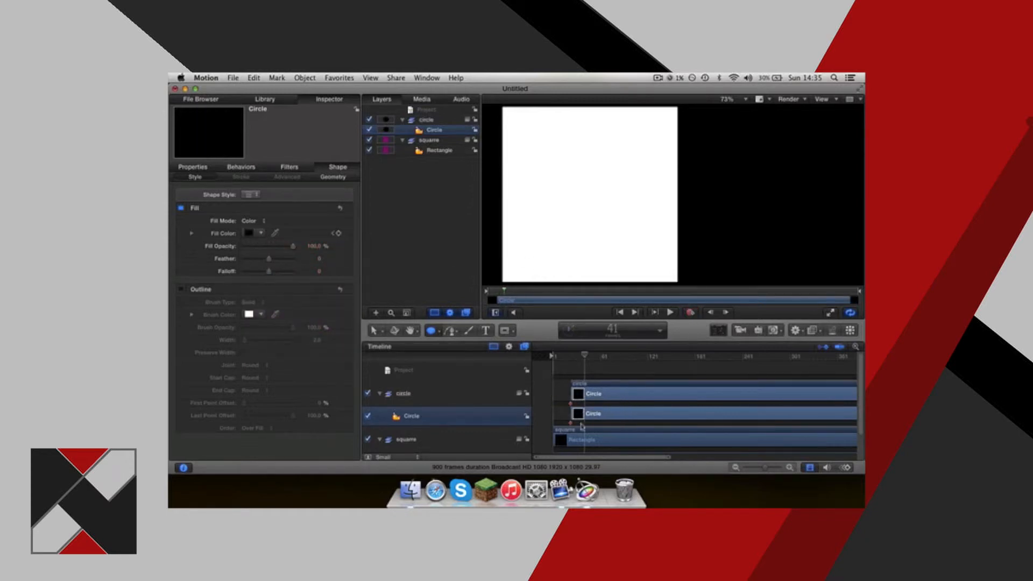
pyautogui.press('super+z')
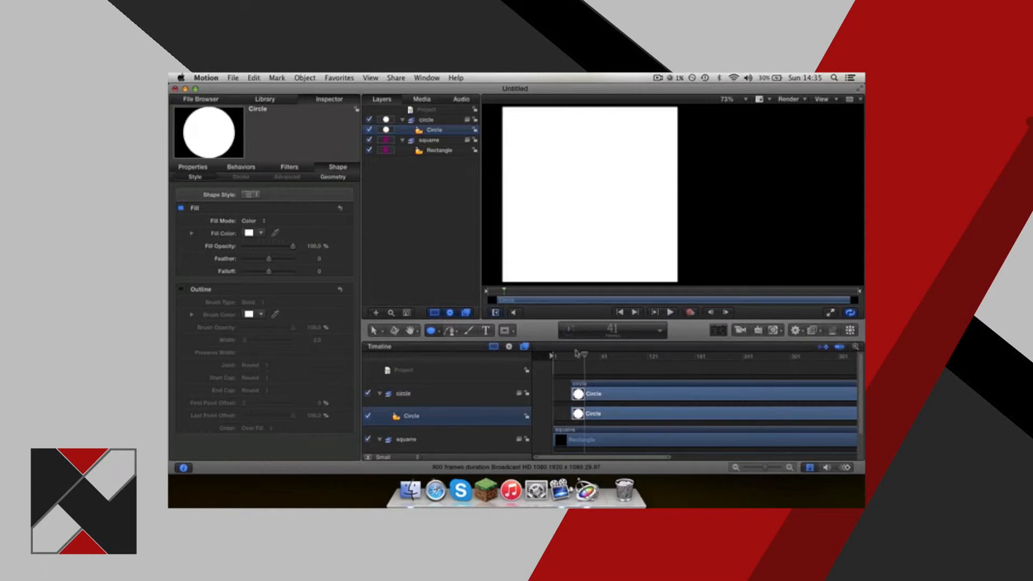
# Set the circle's fill color to black and move the circle to the middle of the white square.
pyautogui.moveTo(583, 355); pyautogui.dragTo(569, 356)
pyautogui.scroll(-2, 573, 370)
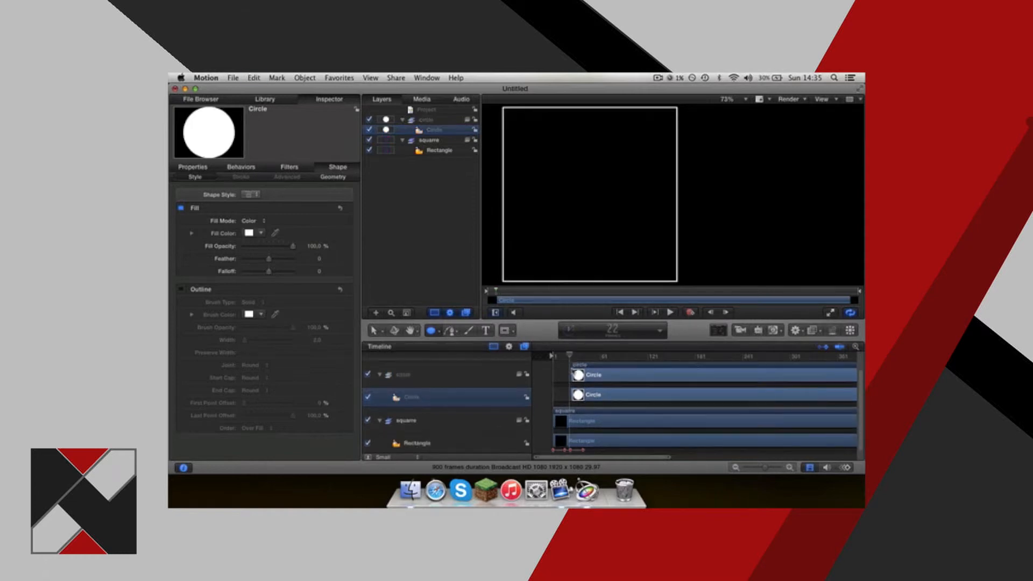
pyautogui.click(582, 411)
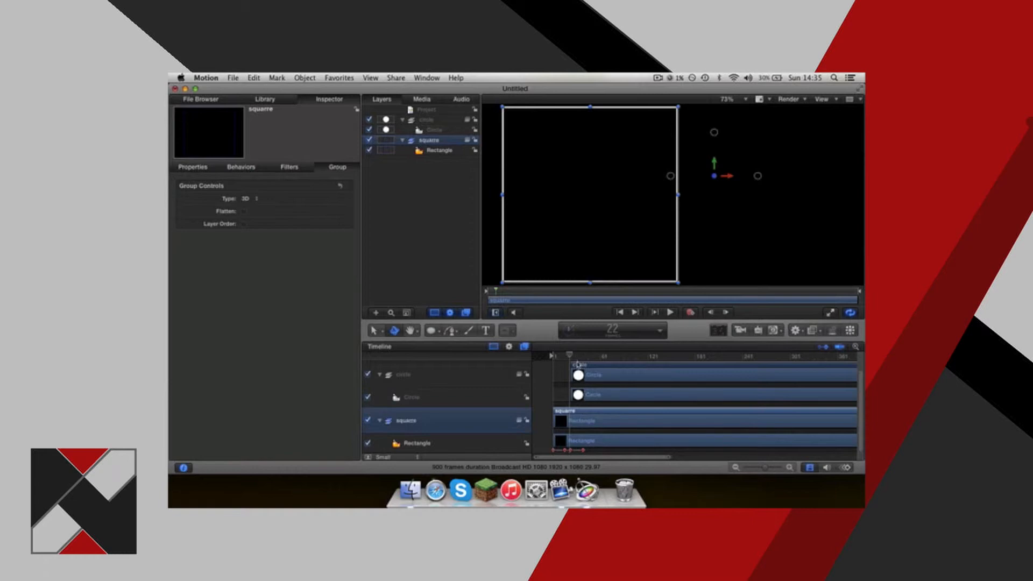
pyautogui.click(584, 356)
pyautogui.moveTo(583, 358); pyautogui.dragTo(586, 356)
pyautogui.click(433, 129)
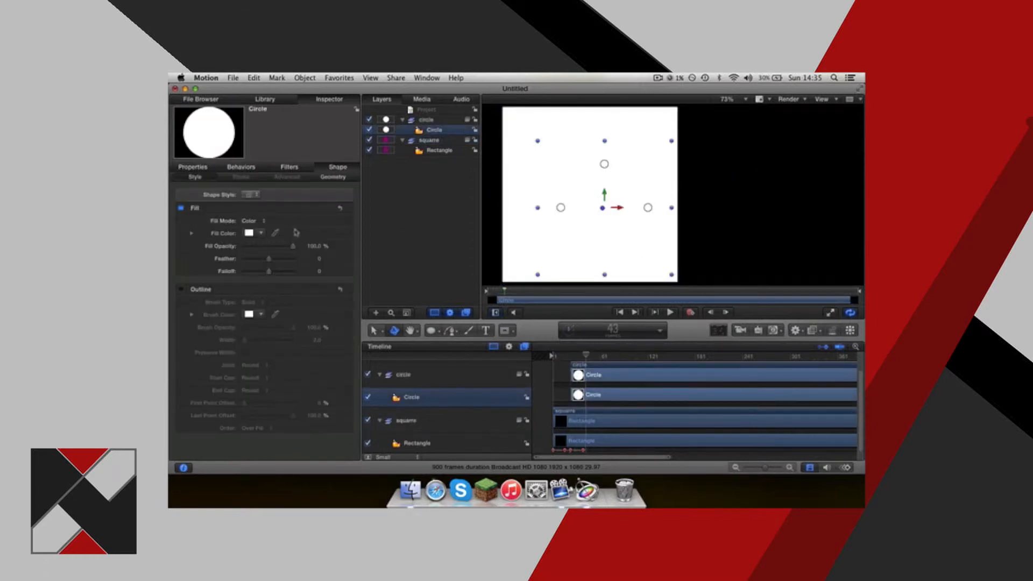
pyautogui.click(261, 234)
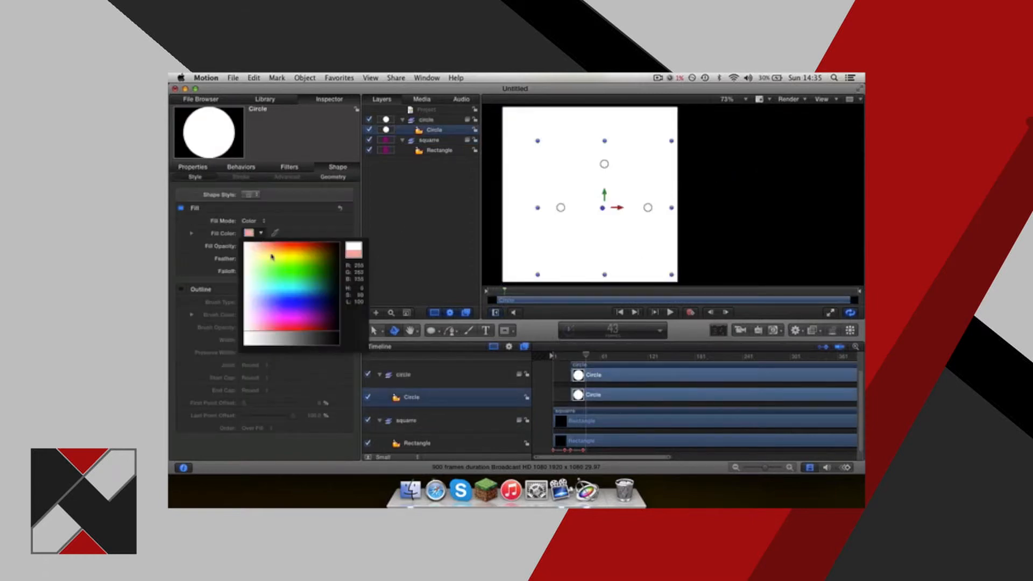
pyautogui.click(340, 338)
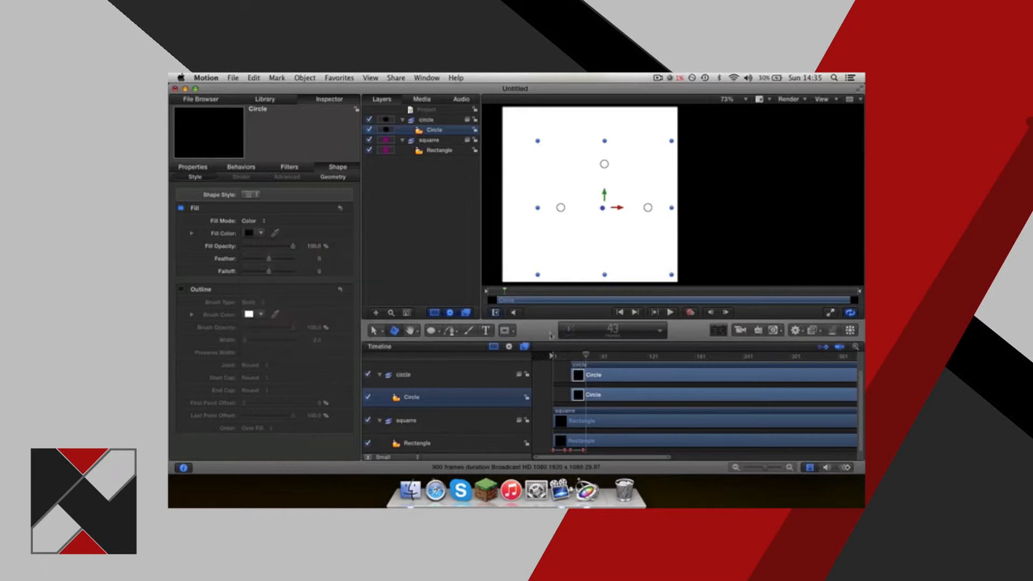
pyautogui.moveTo(605, 224); pyautogui.dragTo(587, 211)
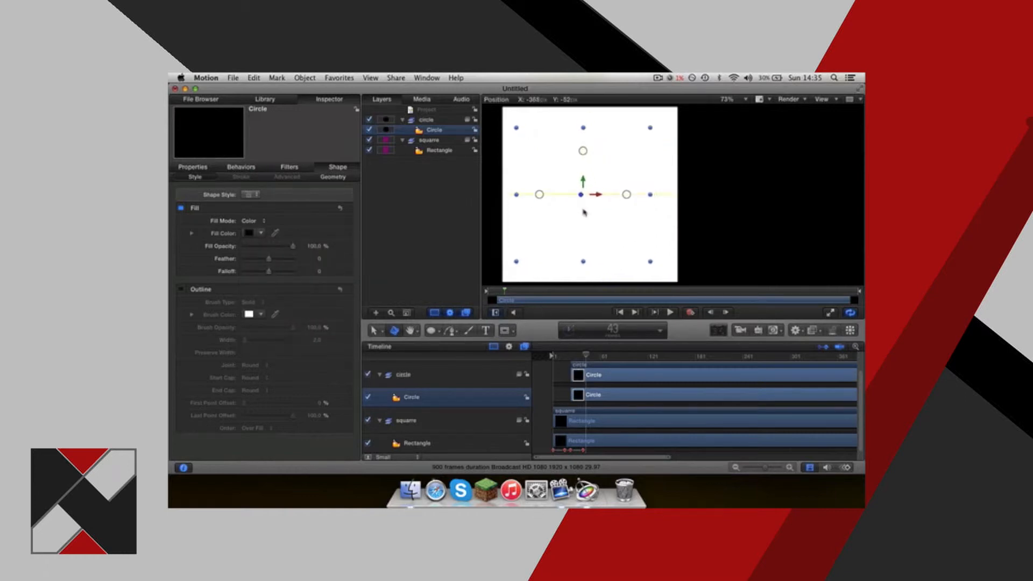
# Hide the rectangle layer in the squarre group so that only the circle shows in the canvas.
pyautogui.moveTo(587, 361); pyautogui.dragTo(572, 361)
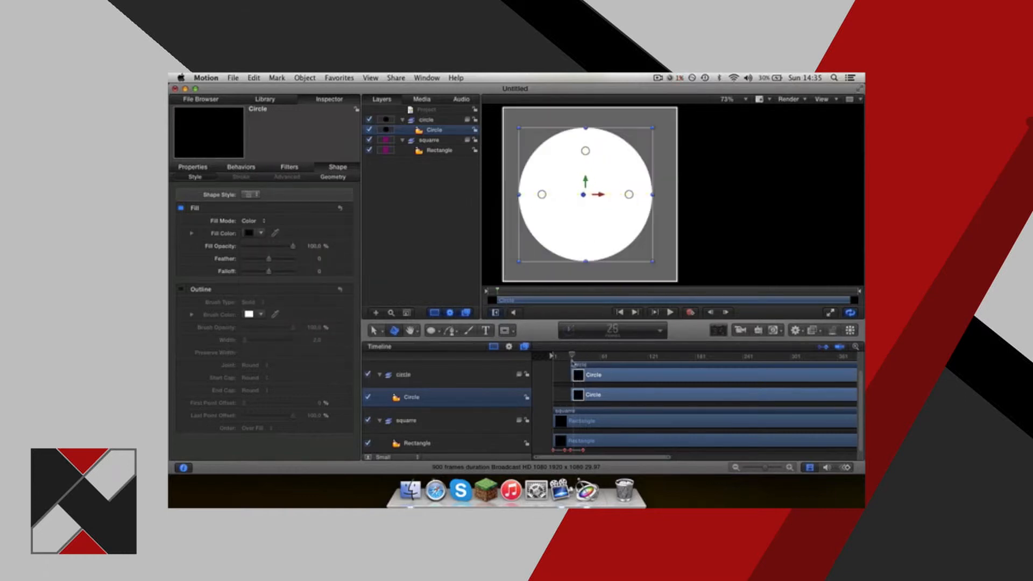
pyautogui.click(585, 426)
pyautogui.click(368, 443)
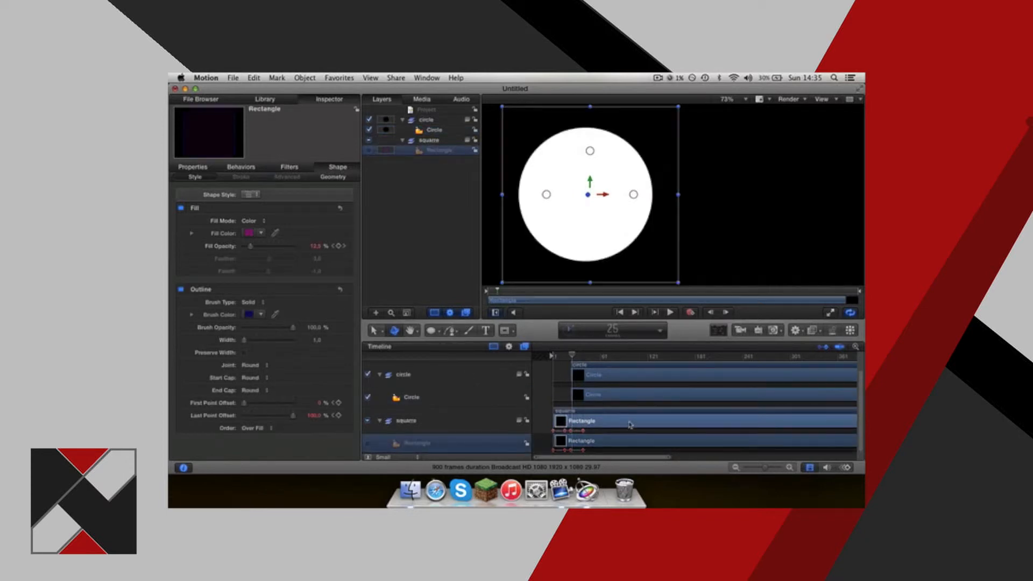
pyautogui.click(368, 443)
pyautogui.click(368, 443)
pyautogui.click(369, 150)
pyautogui.click(369, 151)
pyautogui.click(369, 150)
pyautogui.click(369, 150)
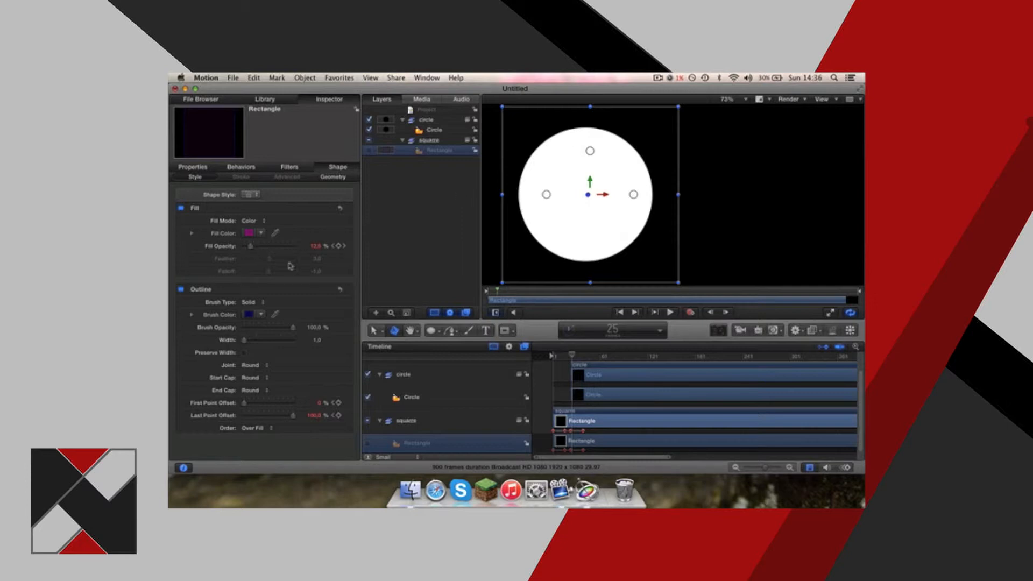
# Turn off the circle's fill and turn on its outline.
pyautogui.click(598, 395)
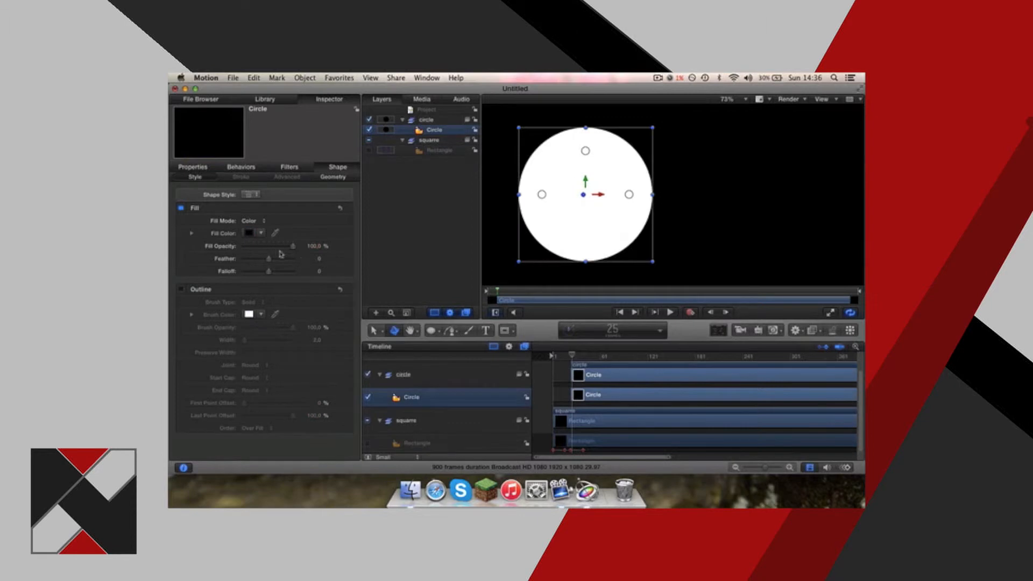
pyautogui.moveTo(292, 246); pyautogui.dragTo(361, 247)
pyautogui.click(181, 207)
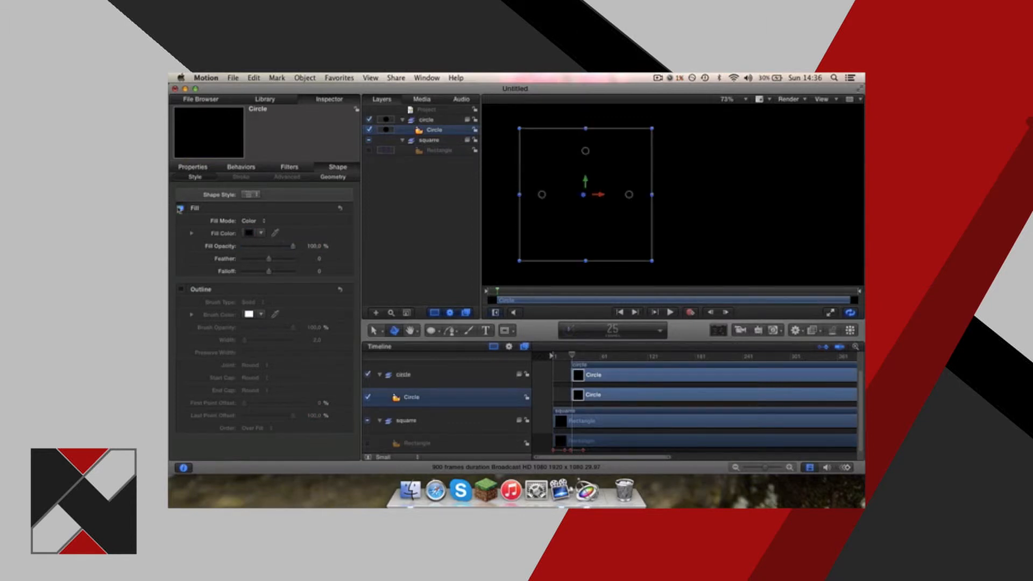
pyautogui.click(181, 290)
# Keyframe the circle outline's Last Point Offset from 0% near the clip's start to 100% at frame 43, and play the animation.
pyautogui.moveTo(293, 416); pyautogui.dragTo(222, 423)
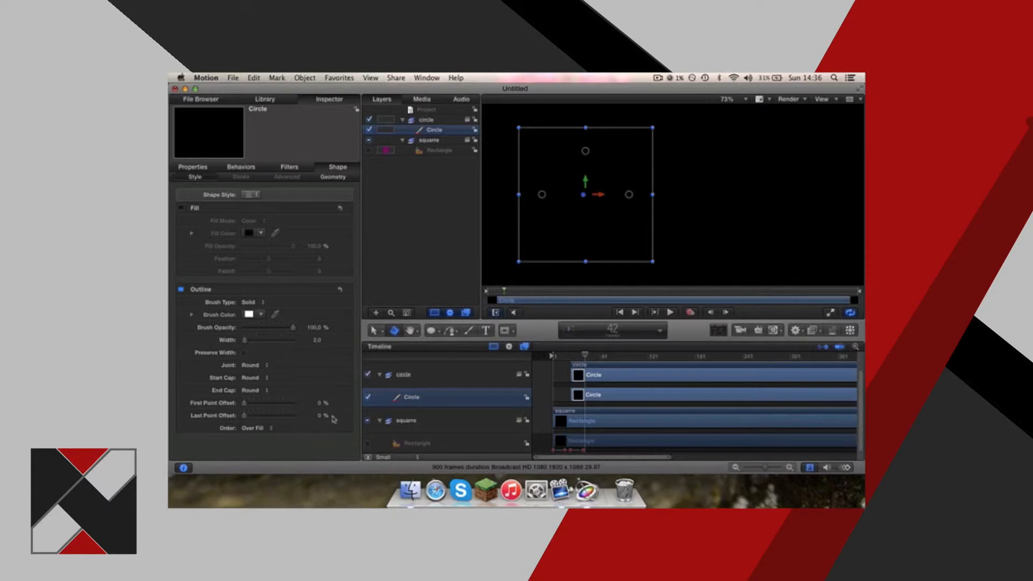
pyautogui.click(575, 357)
pyautogui.click(586, 358)
pyautogui.moveTo(243, 415); pyautogui.dragTo(304, 413)
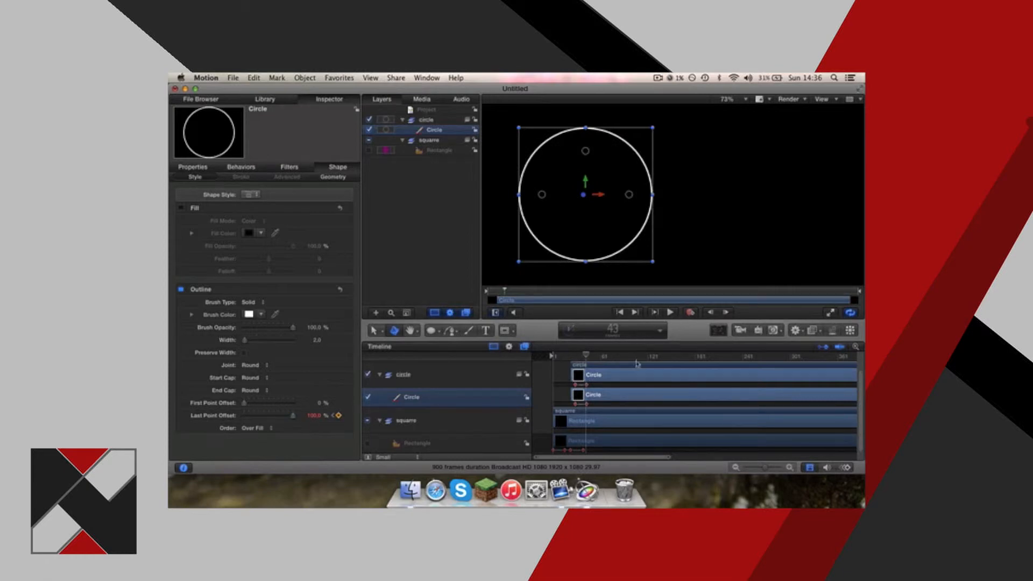
pyautogui.moveTo(581, 356); pyautogui.dragTo(554, 356)
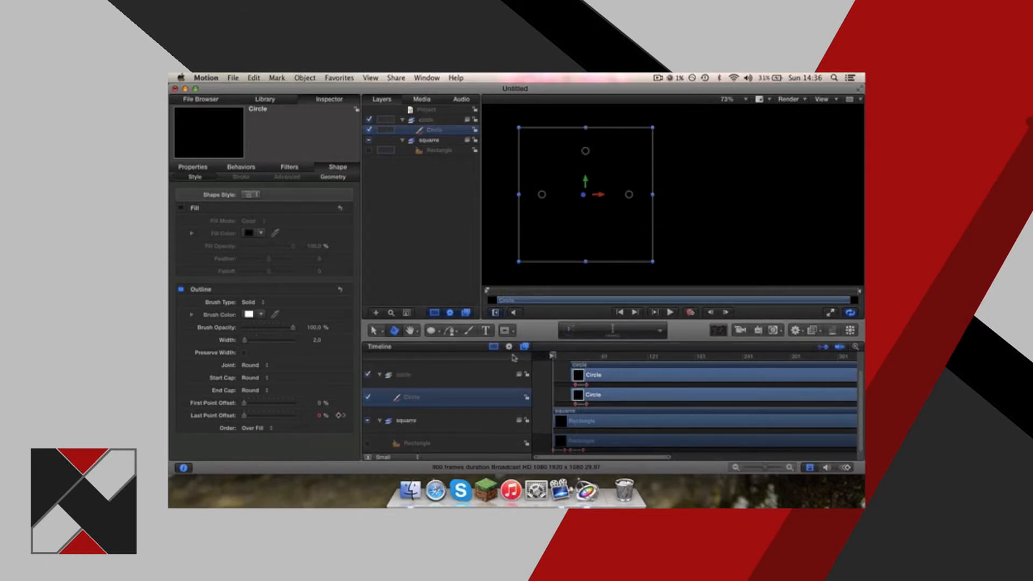
pyautogui.press('space')
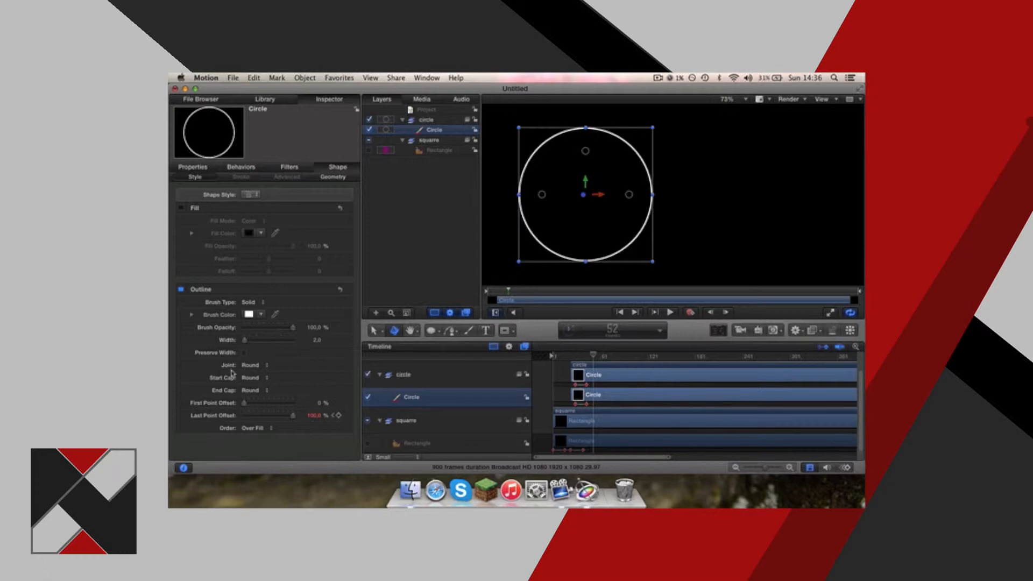
# Set the circle's outline width to 100 and play the animation from the start.
pyautogui.moveTo(245, 339); pyautogui.dragTo(354, 338)
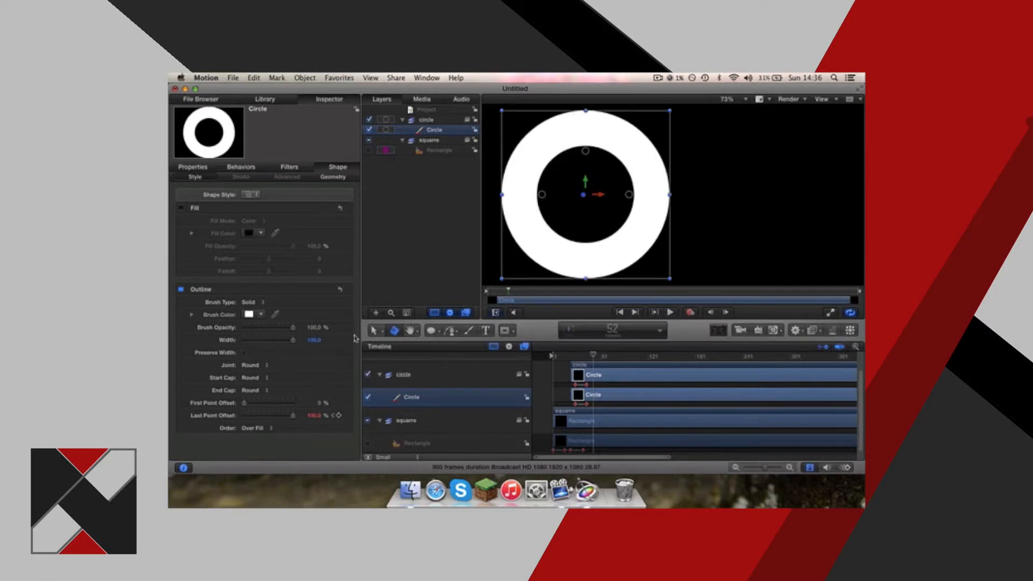
pyautogui.moveTo(593, 355); pyautogui.dragTo(553, 356)
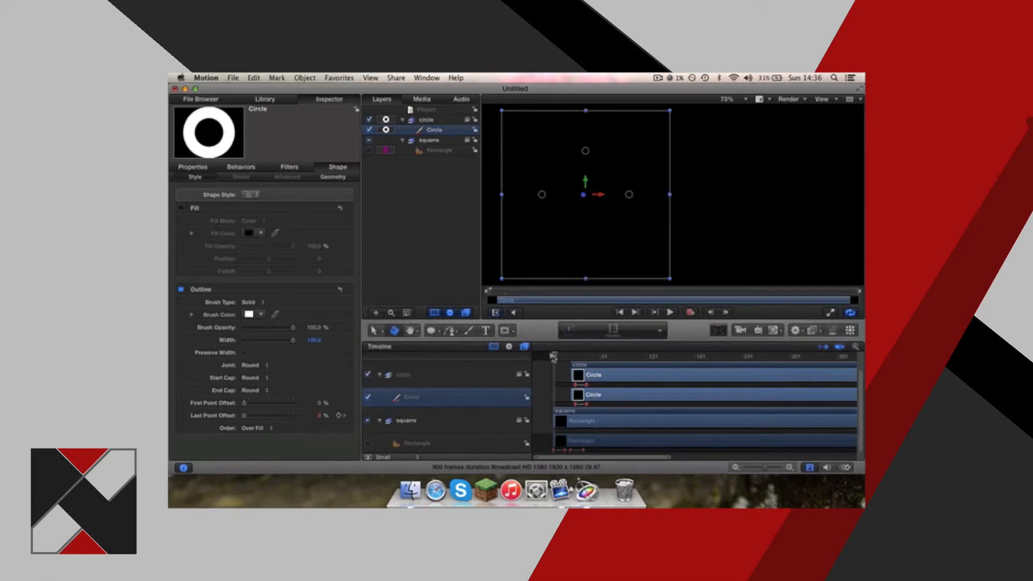
pyautogui.press('space')
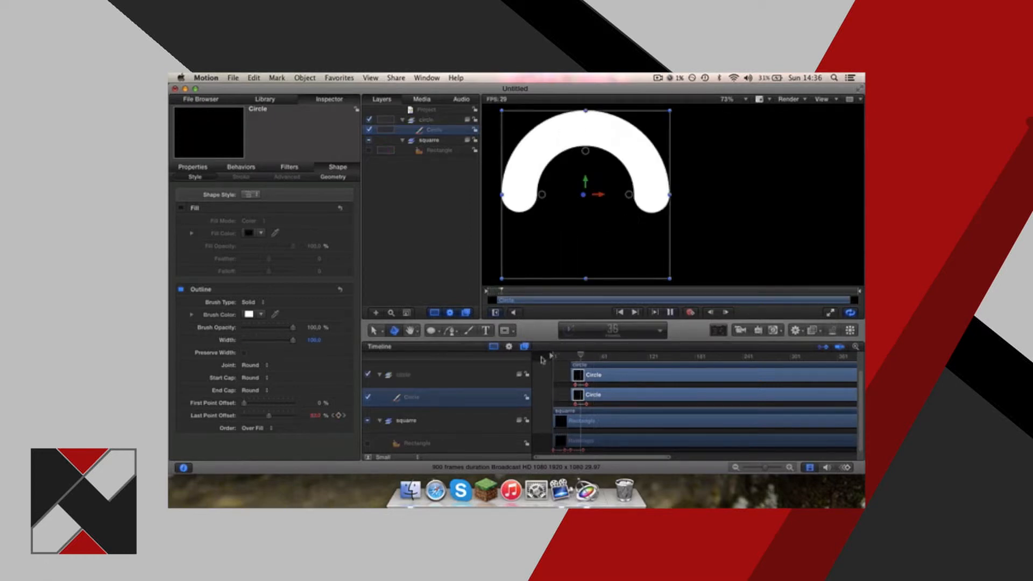
pyautogui.press('space')
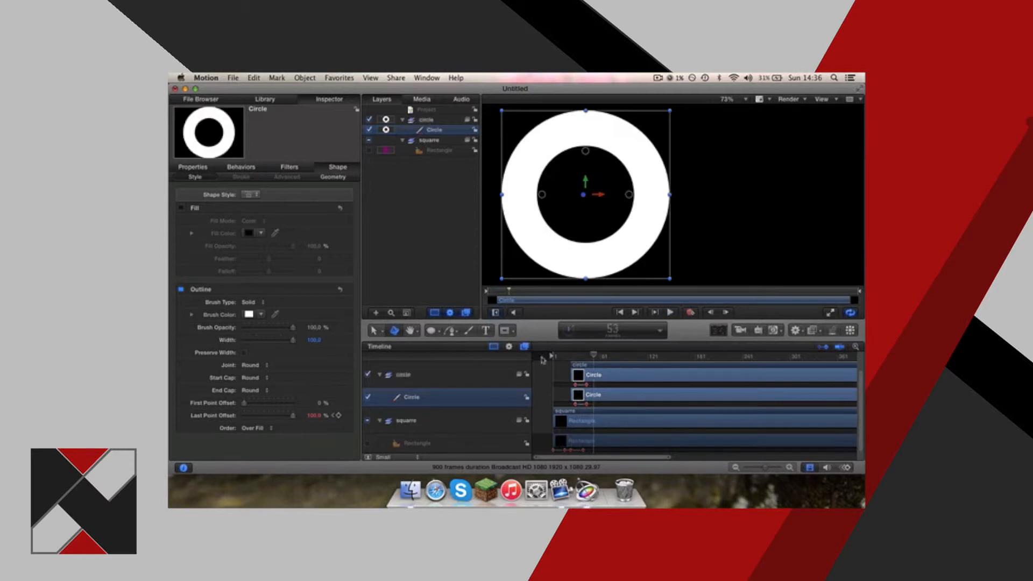
# Set both the start cap and end cap of the circle's outline to Square and preview the animation.
pyautogui.click(264, 378)
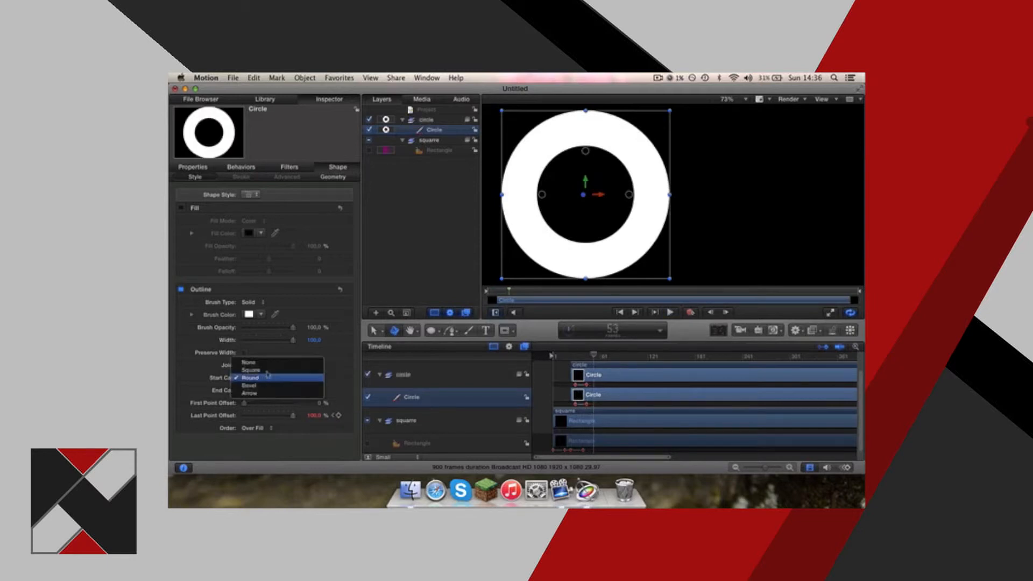
pyautogui.click(268, 371)
pyautogui.click(252, 390)
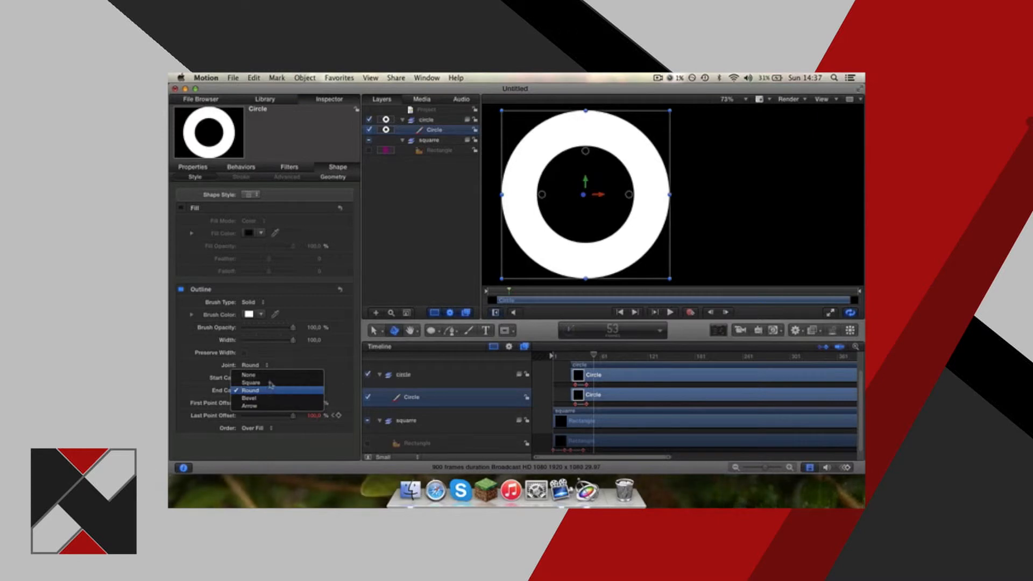
pyautogui.click(269, 382)
pyautogui.click(571, 357)
pyautogui.press('space')
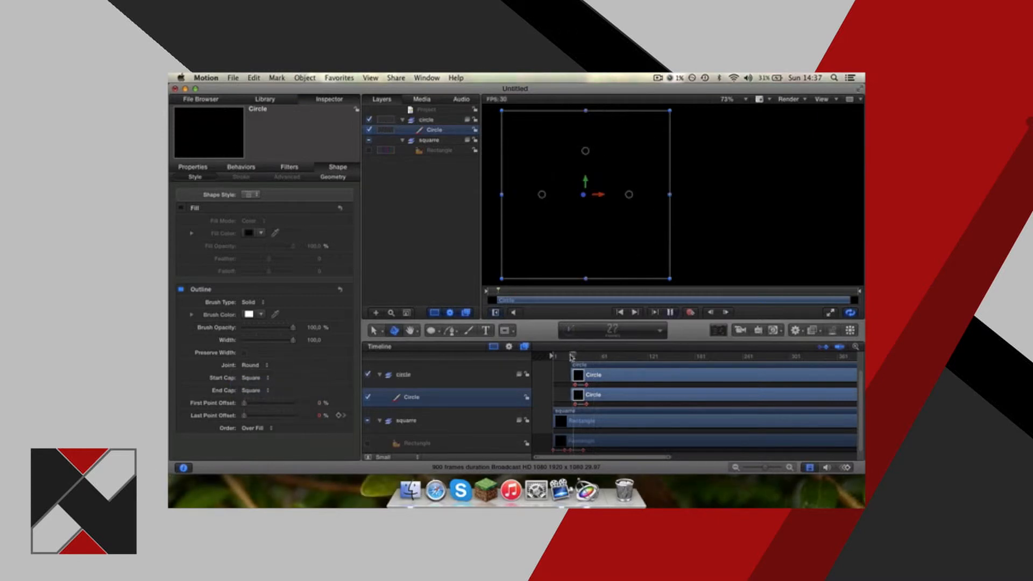
pyautogui.press('space')
# Slow the outline animation by moving the circle's ending keyframe out to about frame 73, and play it back.
pyautogui.moveTo(587, 385); pyautogui.dragTo(609, 384)
pyautogui.moveTo(571, 356); pyautogui.dragTo(563, 357)
pyautogui.press('space')
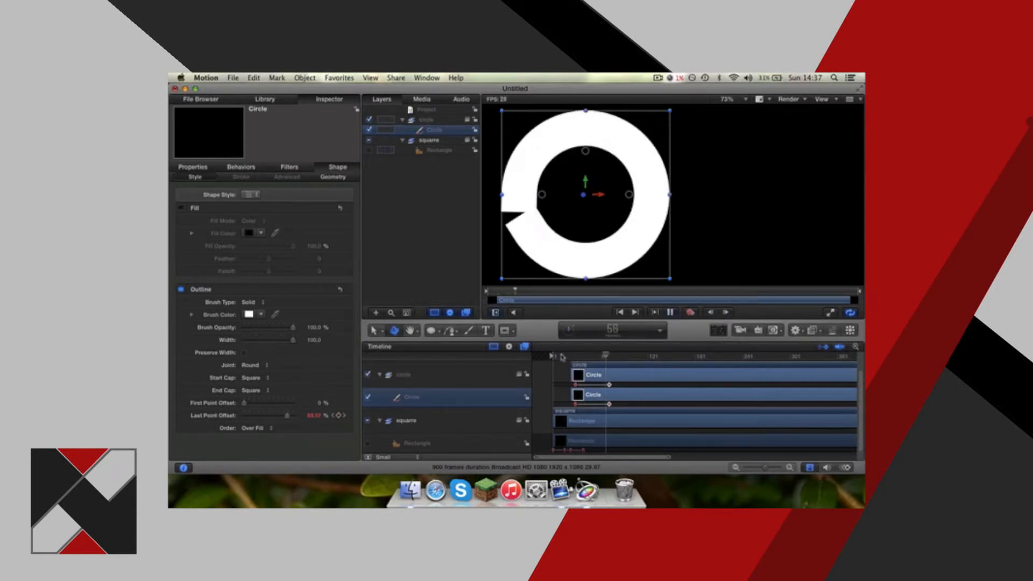
pyautogui.press('space')
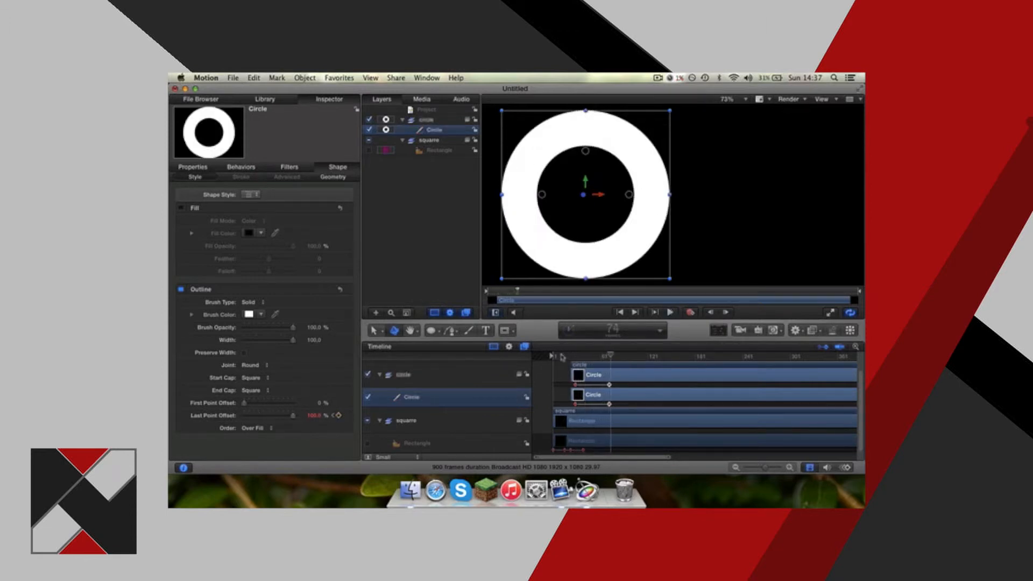
# Turn the circle's fill back on and make it orange.
pyautogui.click(261, 233)
pyautogui.click(283, 257)
pyautogui.click(181, 208)
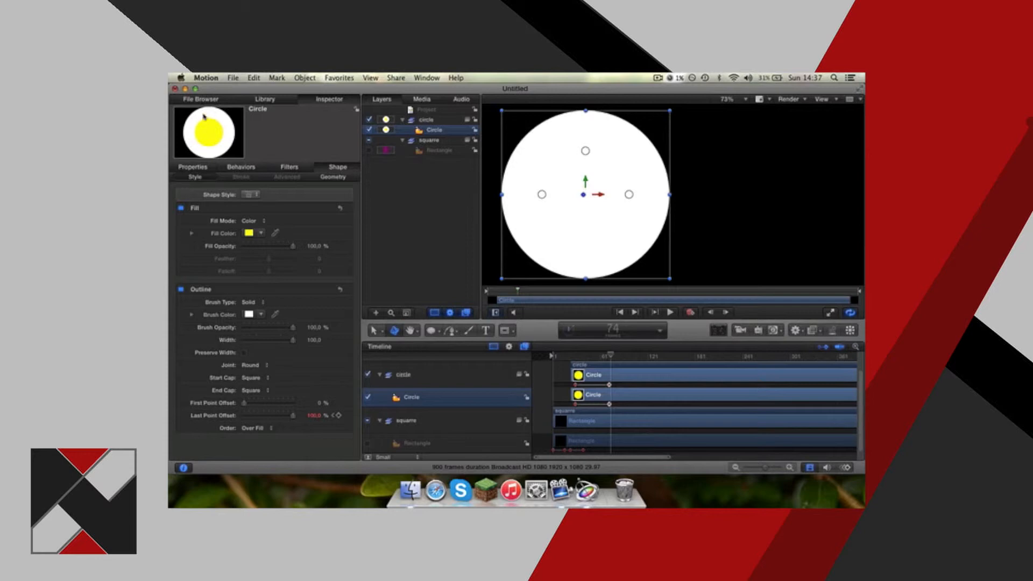
pyautogui.click(263, 232)
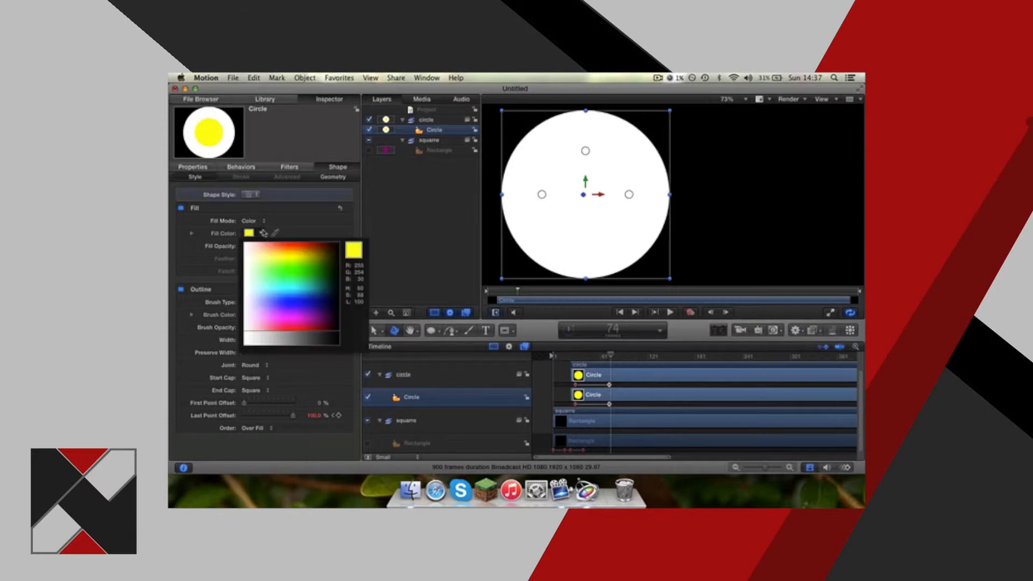
pyautogui.click(277, 253)
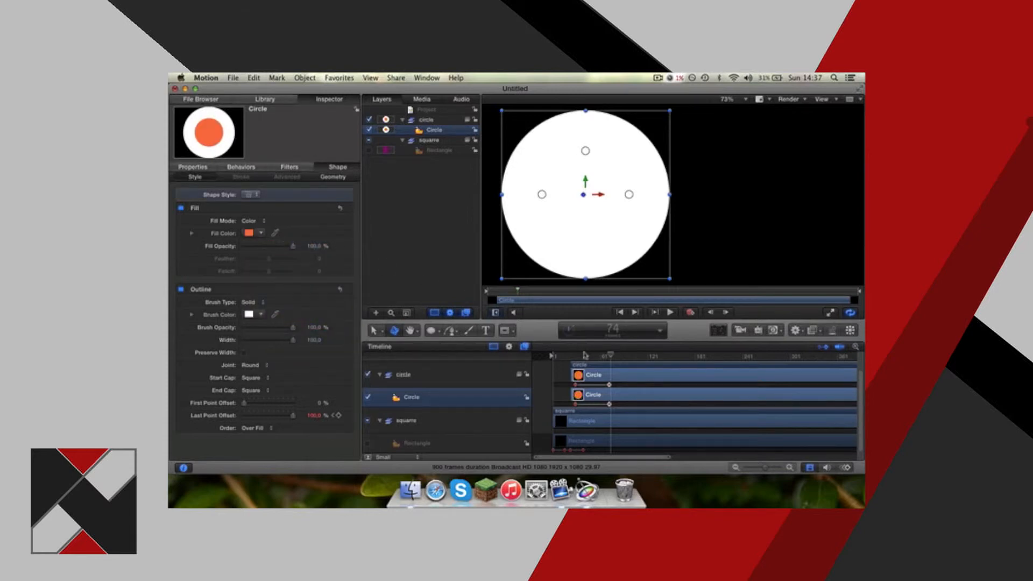
# Keyframe the circle's fill opacity from 0% at frame 73 to 100% at frame 84 and play the animation.
pyautogui.moveTo(585, 356)
pyautogui.mouseDown()
pyautogui.moveTo(559, 357)
pyautogui.moveTo(590, 358)
pyautogui.mouseUp()
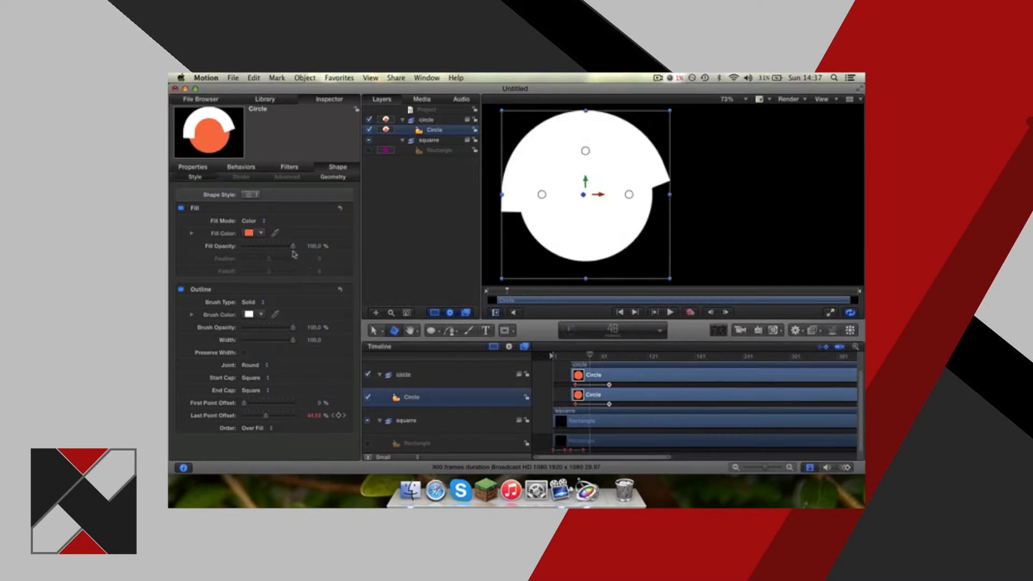
pyautogui.moveTo(293, 246); pyautogui.dragTo(244, 245)
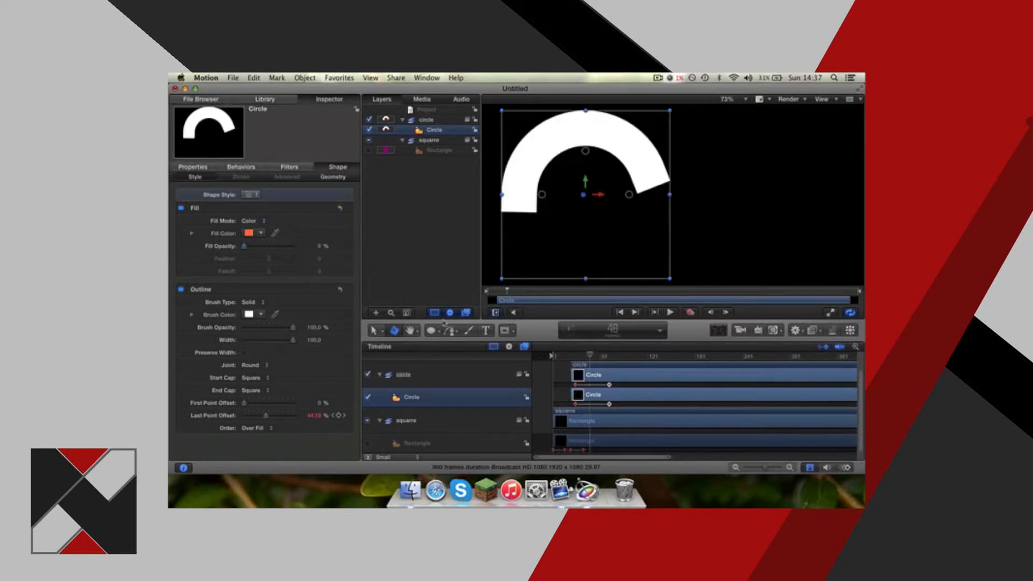
pyautogui.click(613, 355)
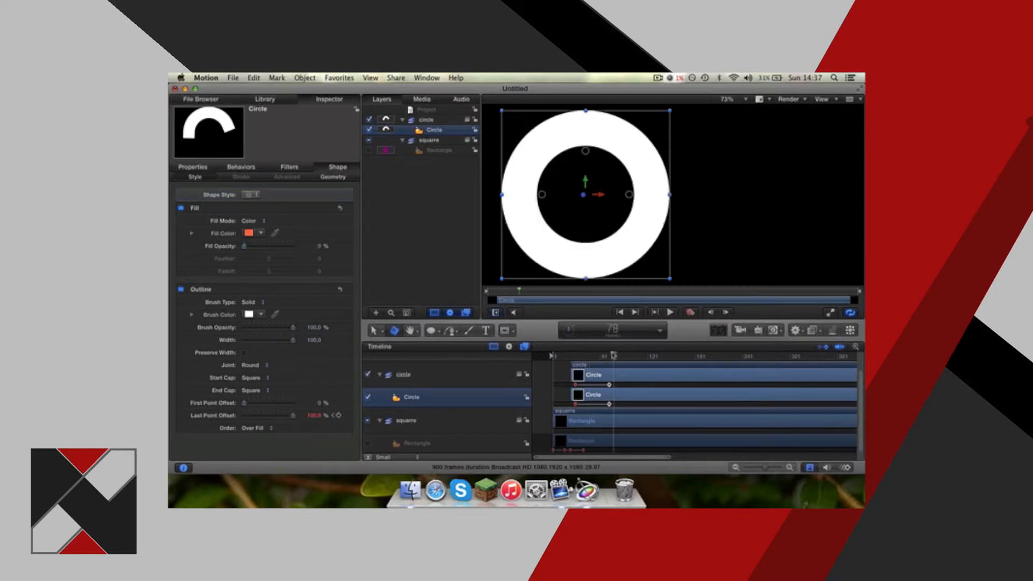
pyautogui.click(338, 246)
pyautogui.click(522, 300)
pyautogui.moveTo(245, 246); pyautogui.dragTo(339, 245)
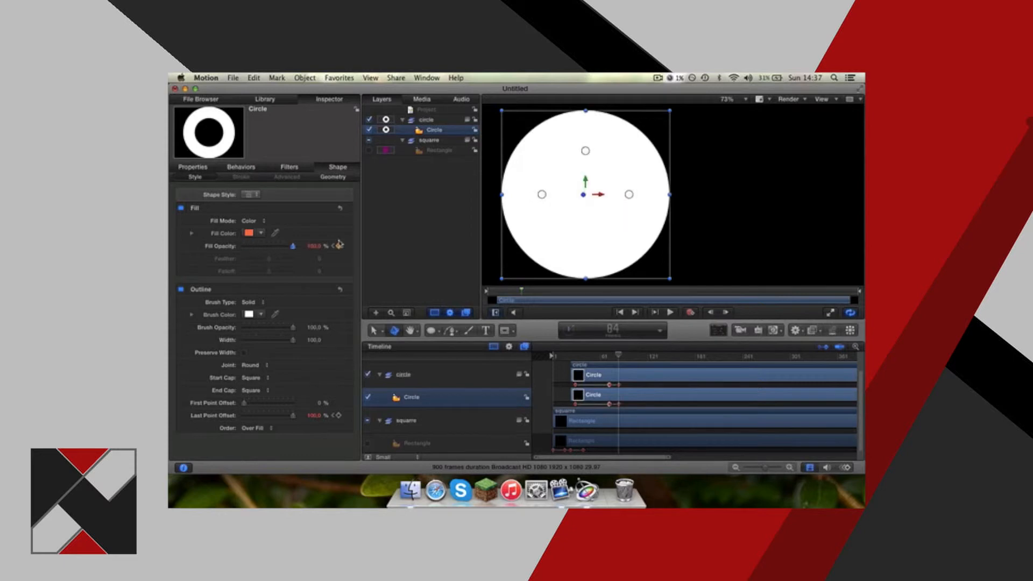
pyautogui.moveTo(619, 355); pyautogui.dragTo(560, 358)
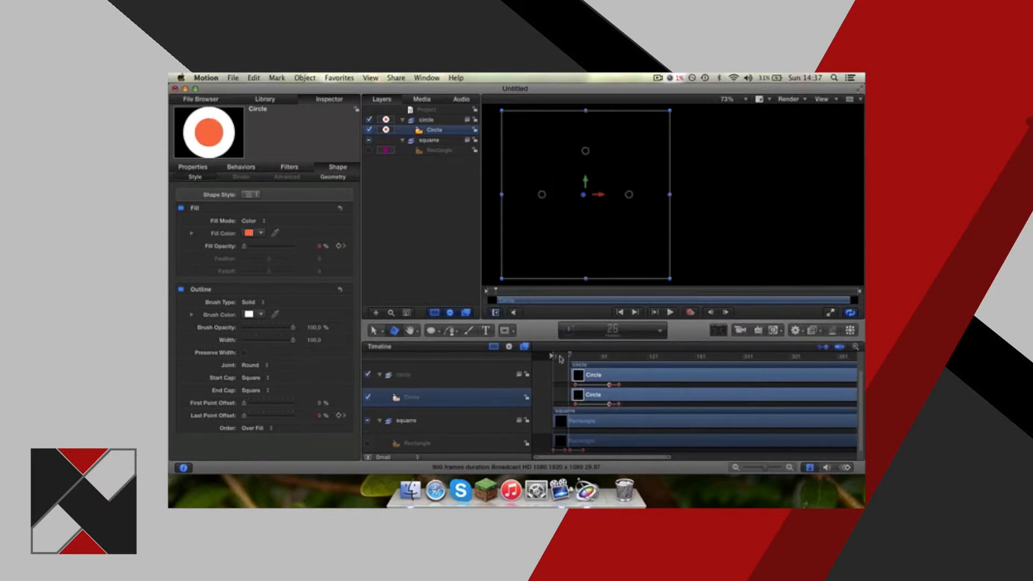
pyautogui.press('space')
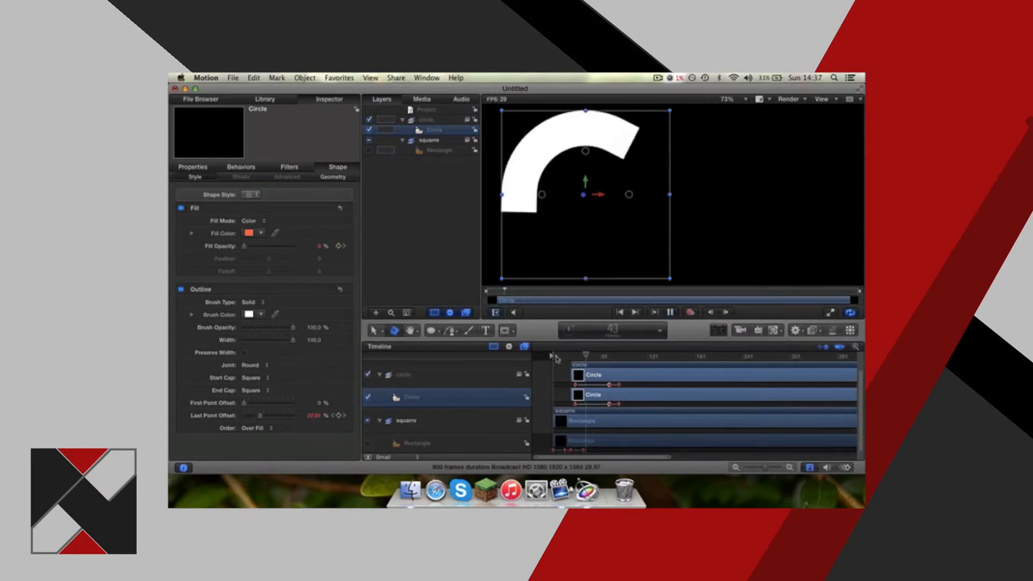
pyautogui.press('space')
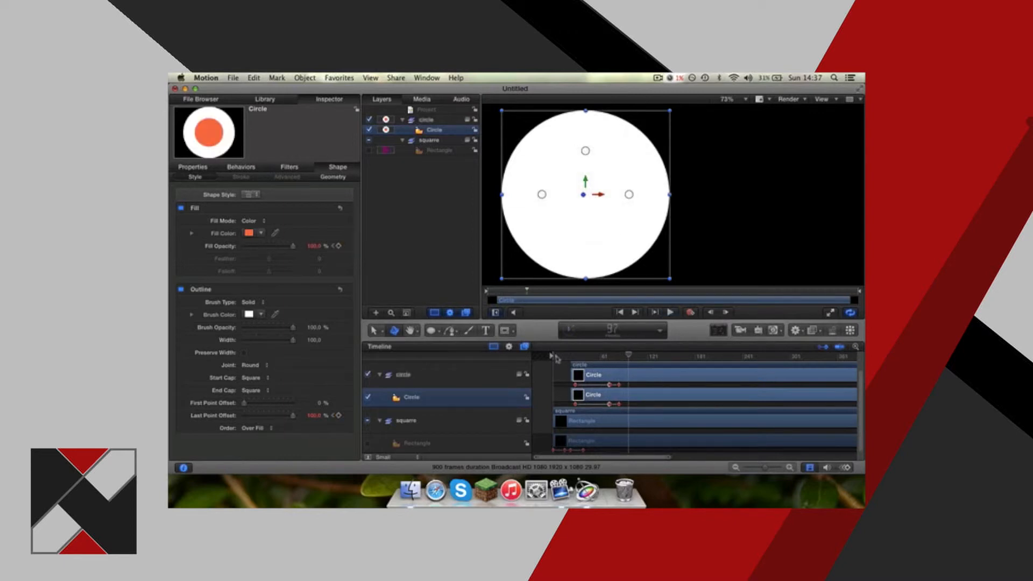
# Set up a QuickTime movie export of the project using the H.264 codec and continue to the save settings.
pyautogui.press('super+e')
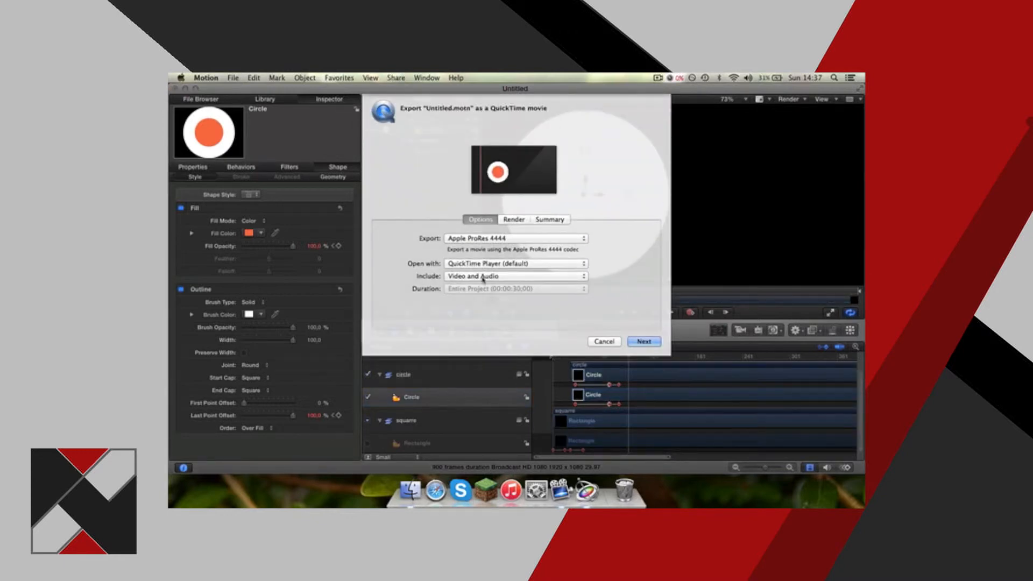
pyautogui.click(480, 238)
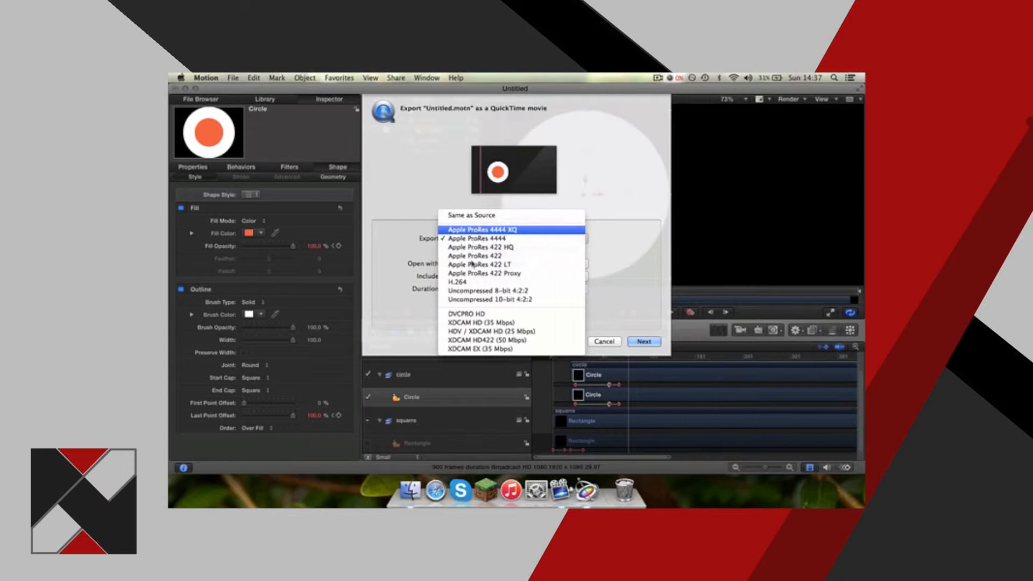
pyautogui.click(466, 282)
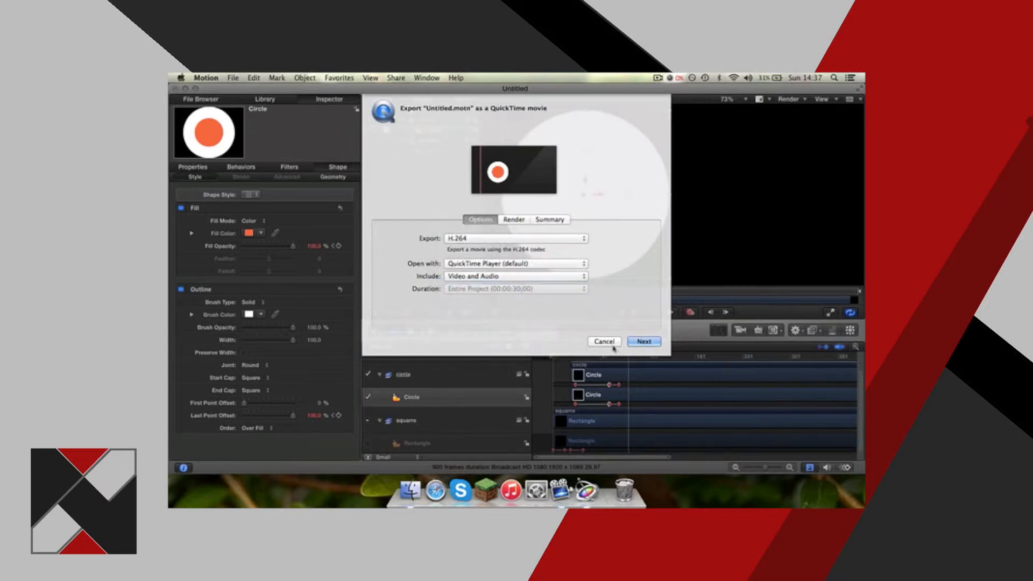
pyautogui.click(640, 344)
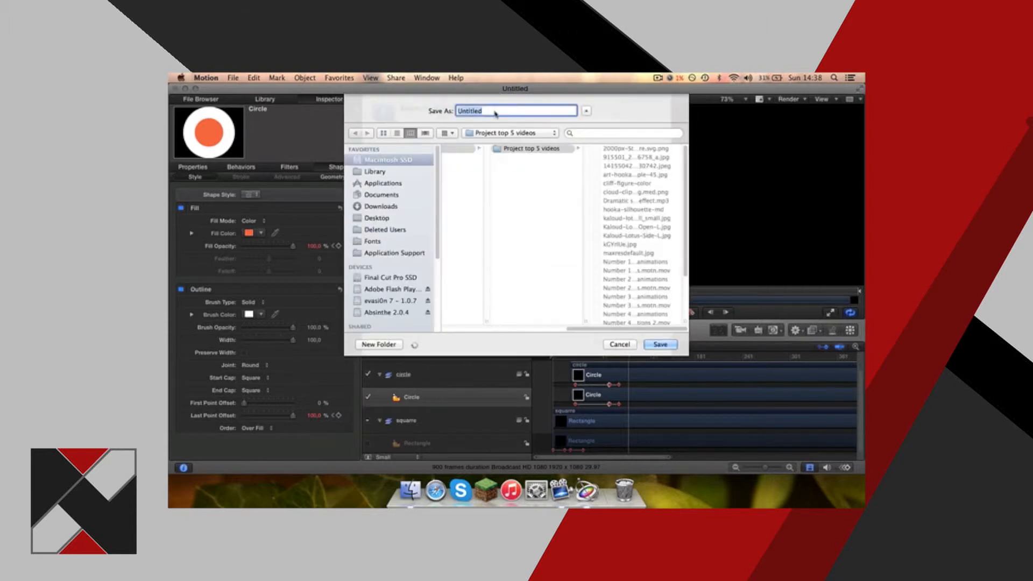
# Save the exported movie to the Desktop as "motion youtube how to helps" and view it in QuickTime Player.
pyautogui.click(382, 218)
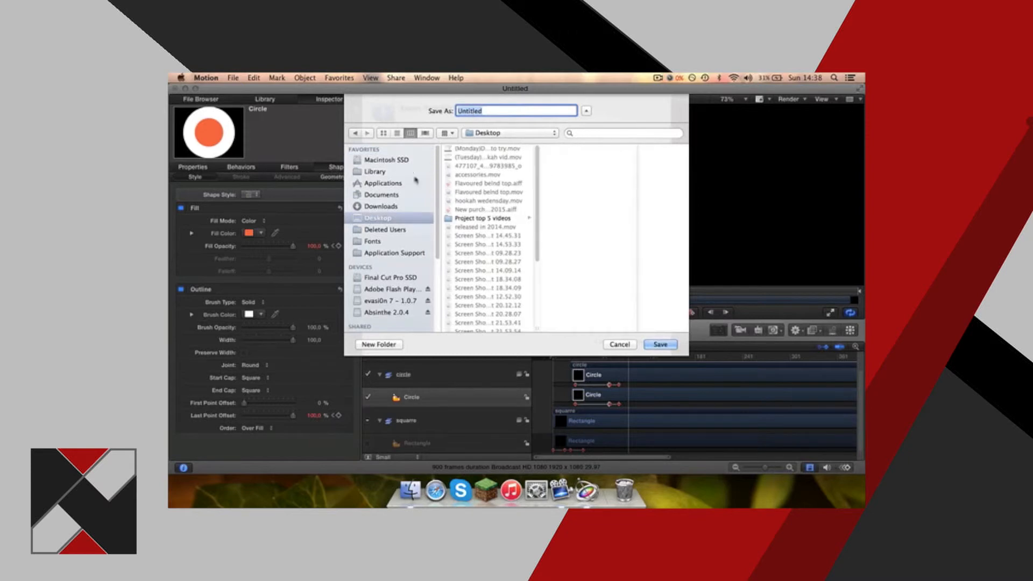
pyautogui.click(381, 195)
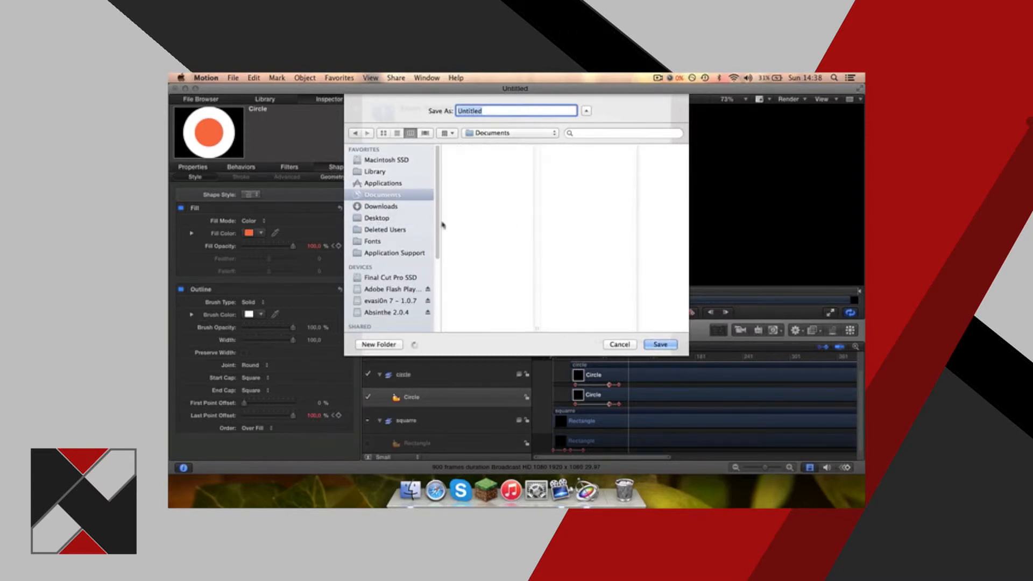
pyautogui.scroll(-5, 472, 220)
pyautogui.click(467, 186)
pyautogui.scroll(-5, 575, 228)
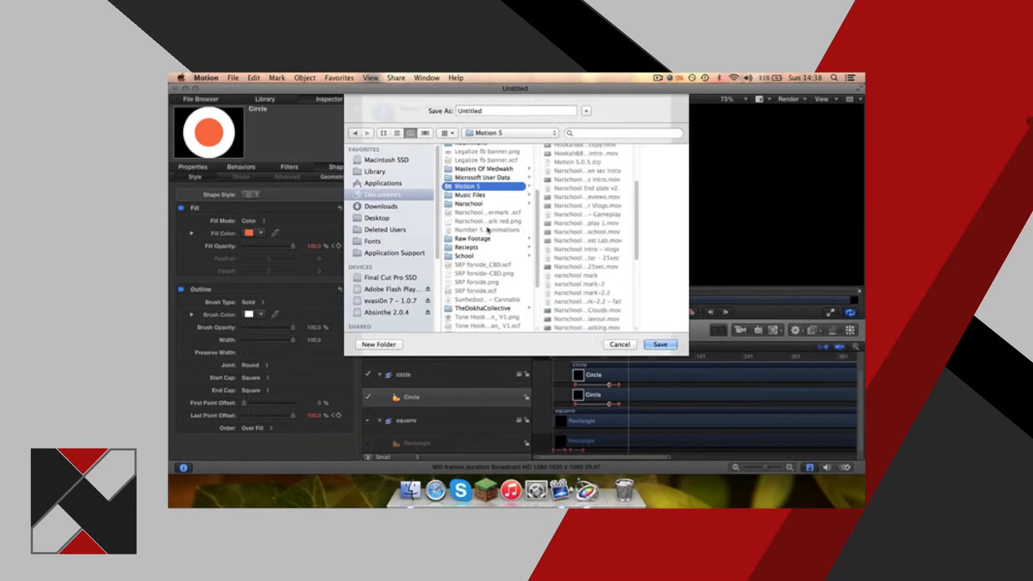
pyautogui.click(396, 218)
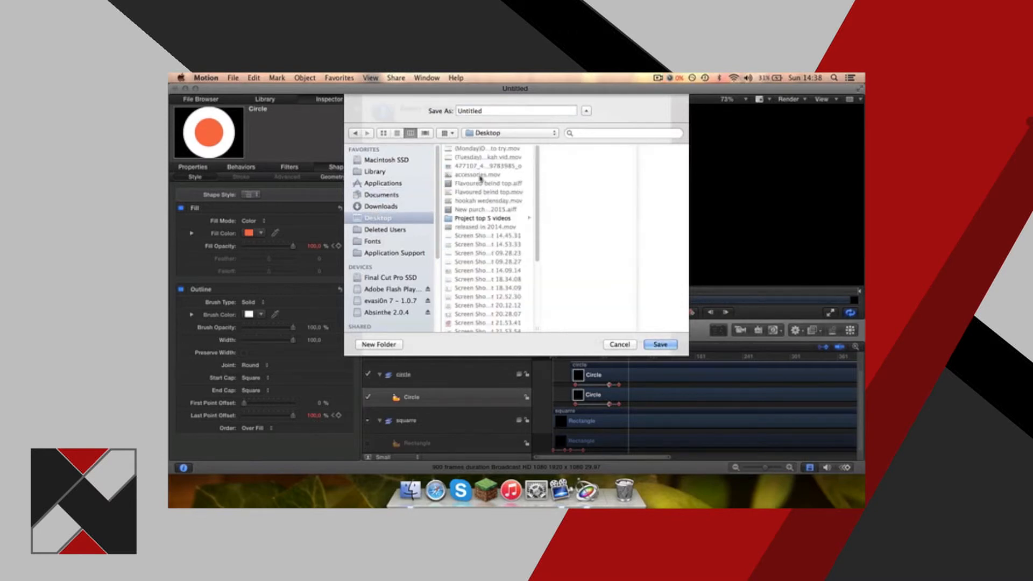
pyautogui.click(486, 111)
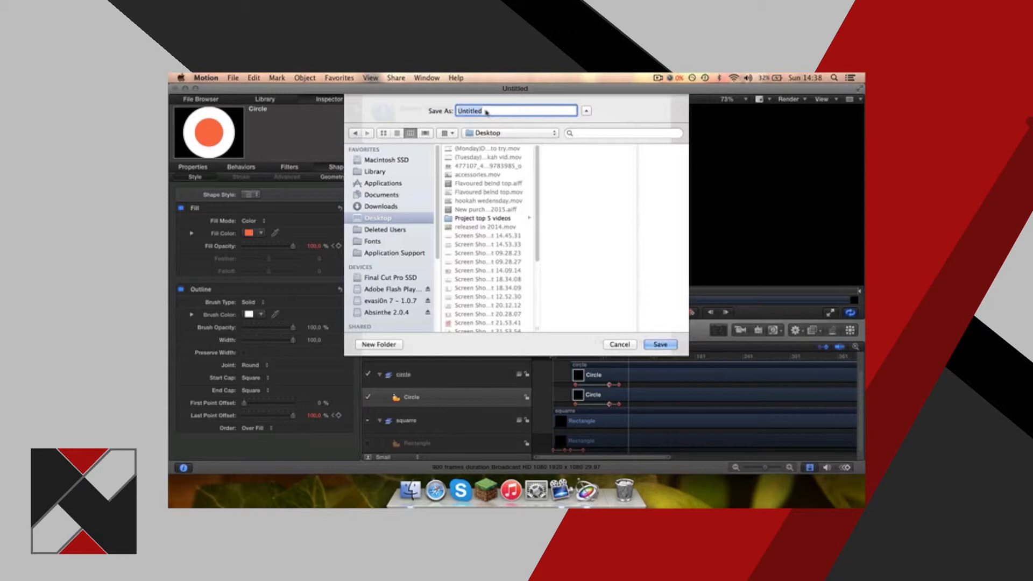
pyautogui.write('motion youtube how to helps')
pyautogui.press('Return')
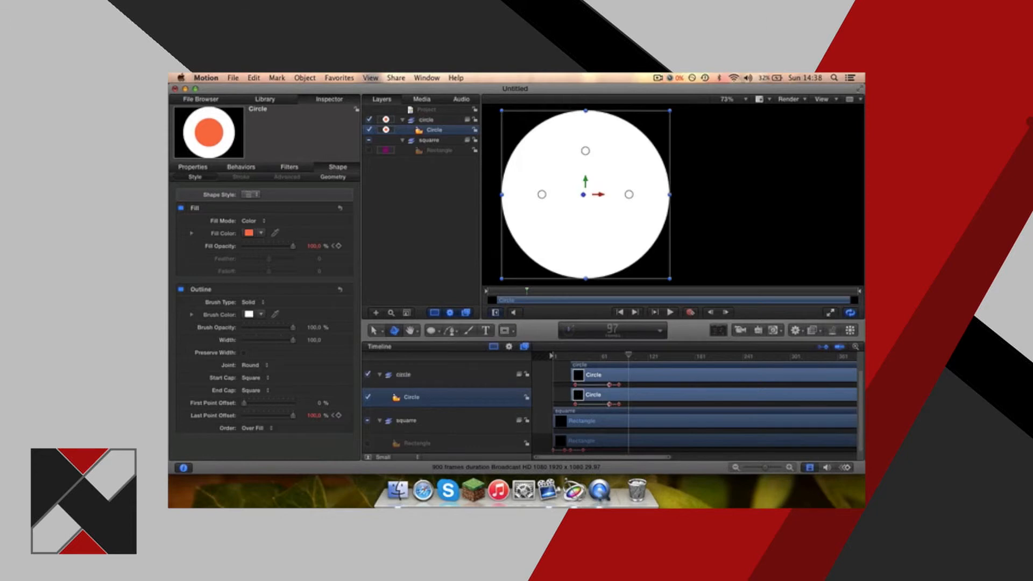
pyautogui.click(599, 492)
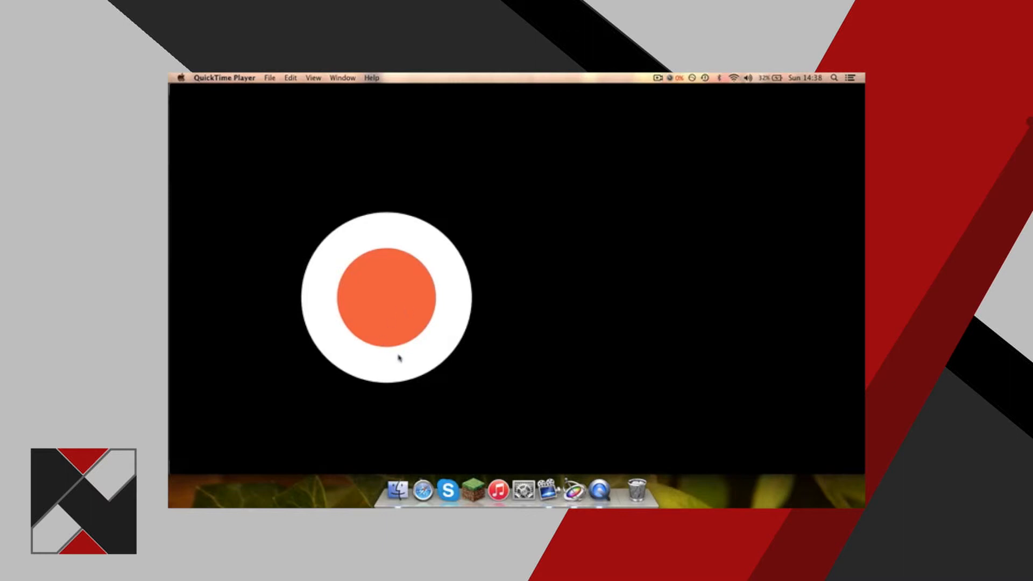
# Switch back to Motion, turn the Rectangle layer on, and export the project to the Desktop as Untitled 2.
pyautogui.click(574, 489)
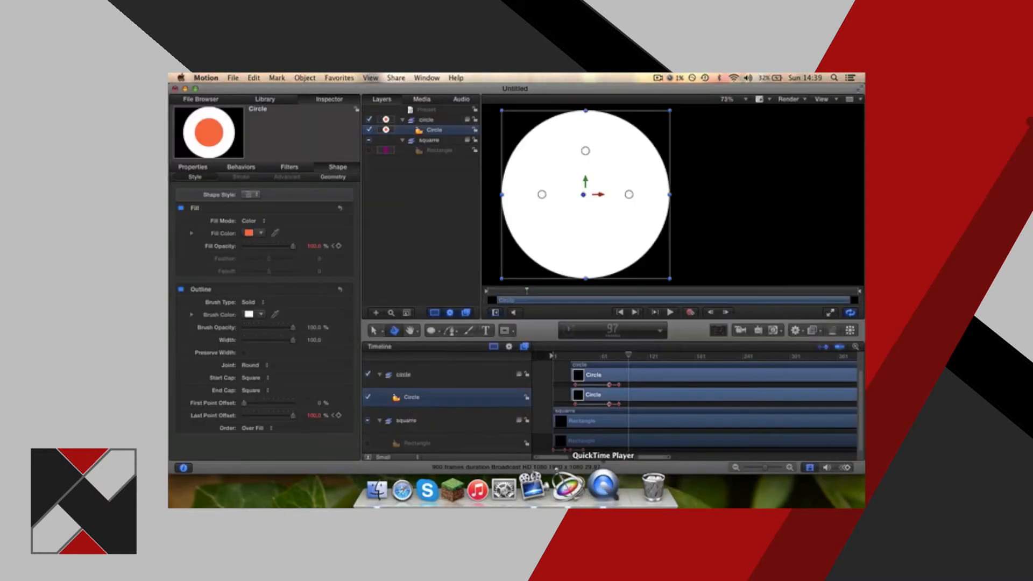
pyautogui.click(368, 443)
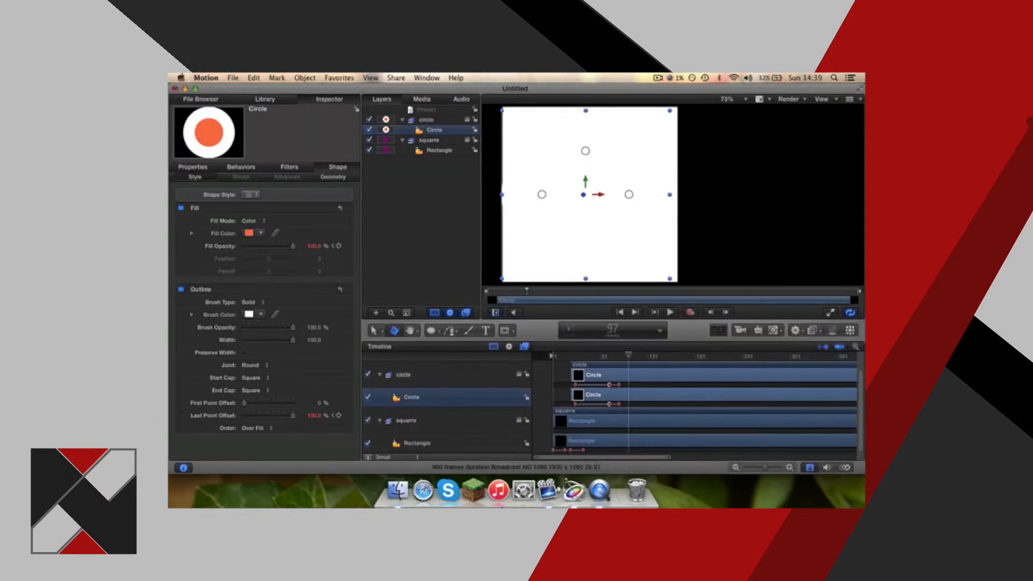
pyautogui.press('super+e')
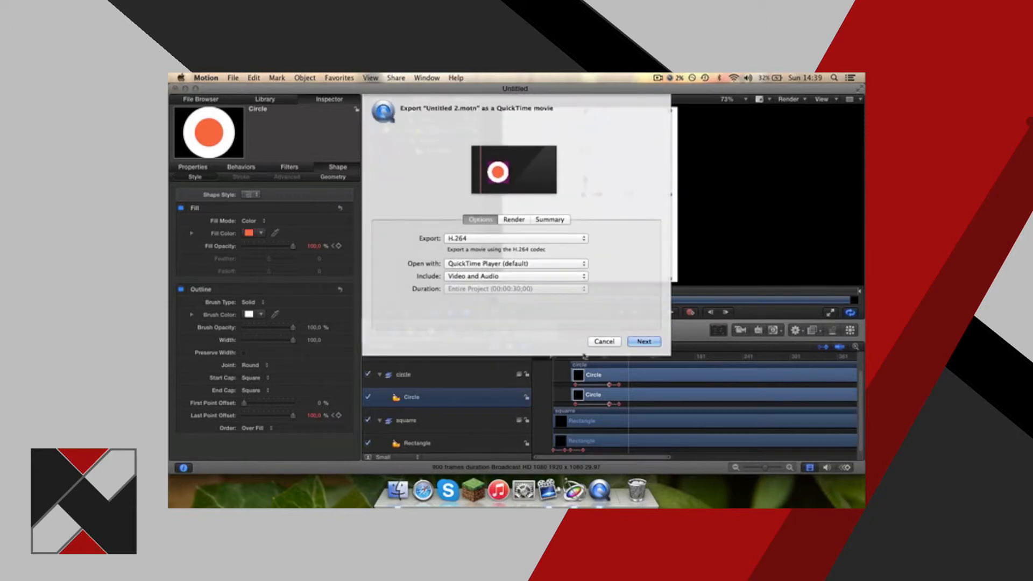
pyautogui.click(643, 342)
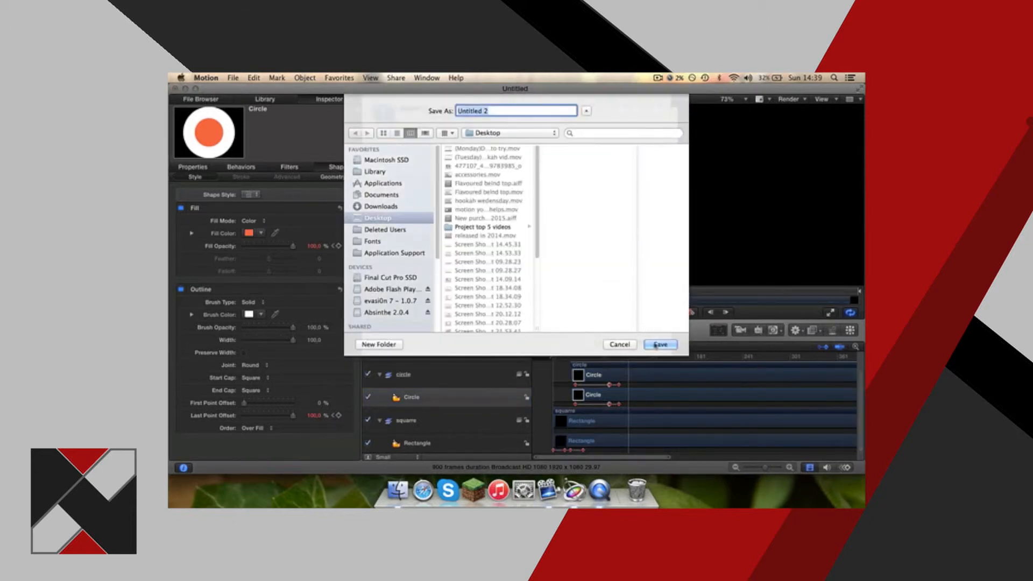
pyautogui.press('Return')
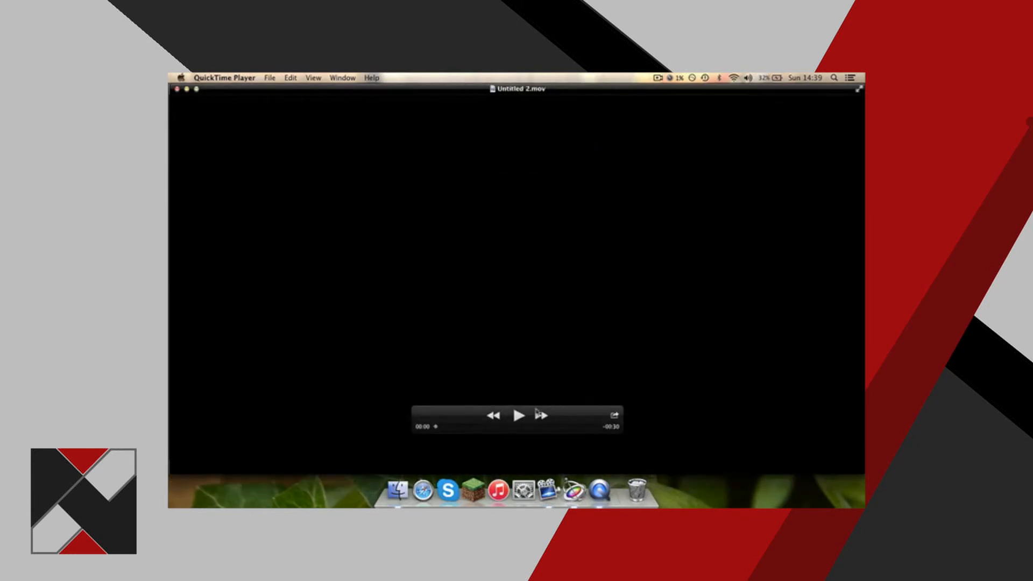
# Play Untitled 2.mov in QuickTime Player, and close both exported movies and the Motion project.
pyautogui.click(518, 416)
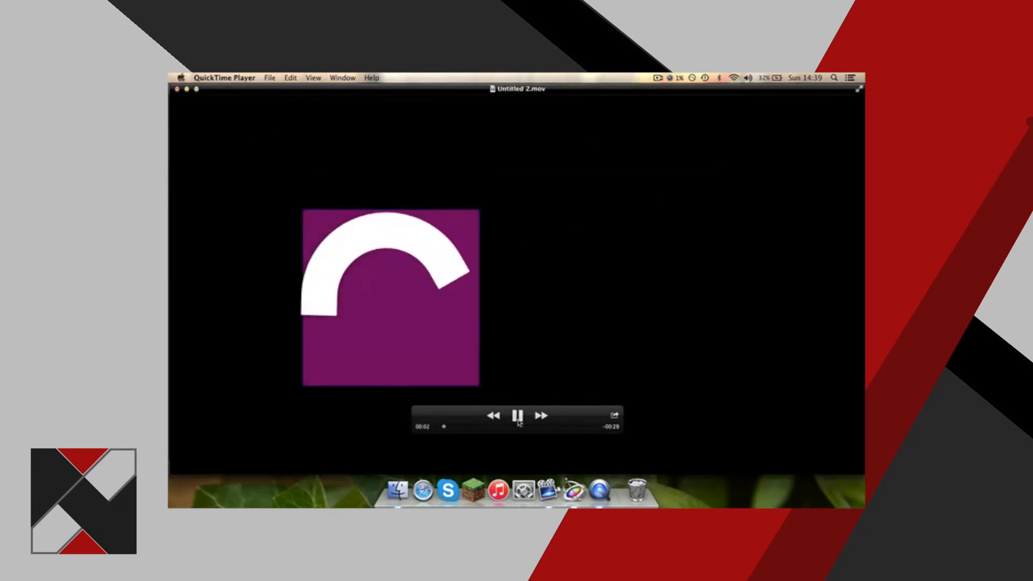
pyautogui.click(517, 419)
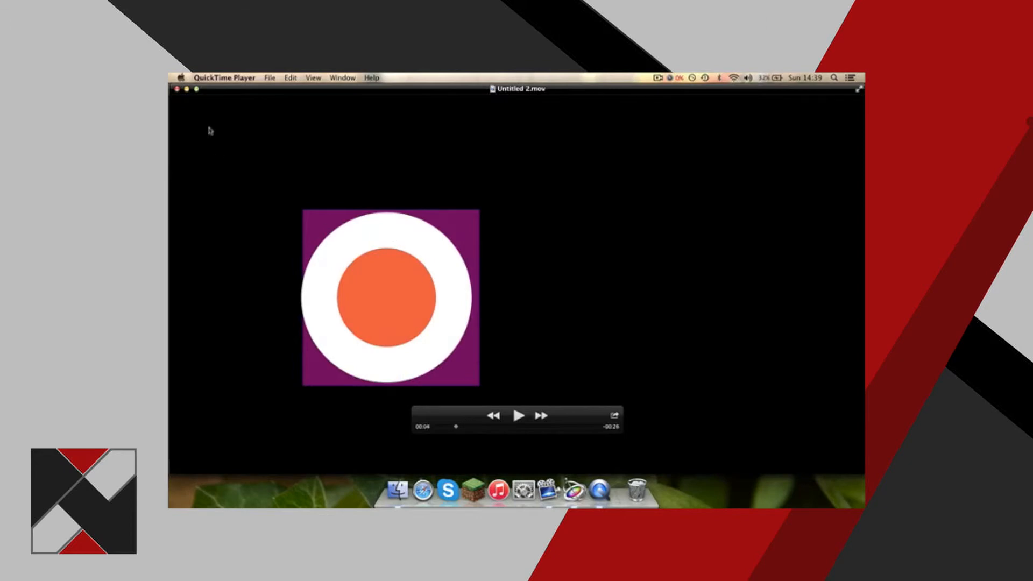
pyautogui.click(176, 89)
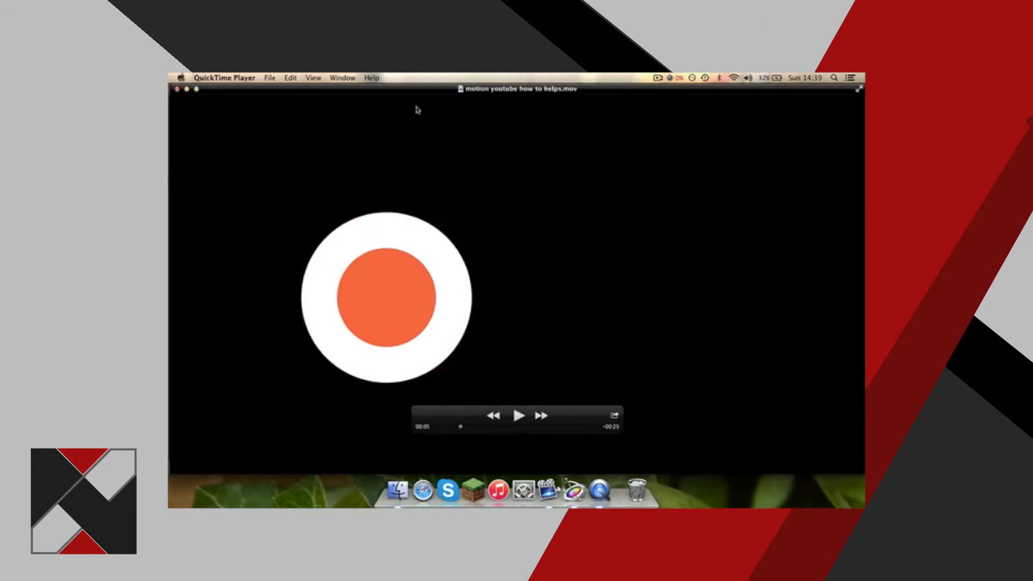
pyautogui.click(178, 90)
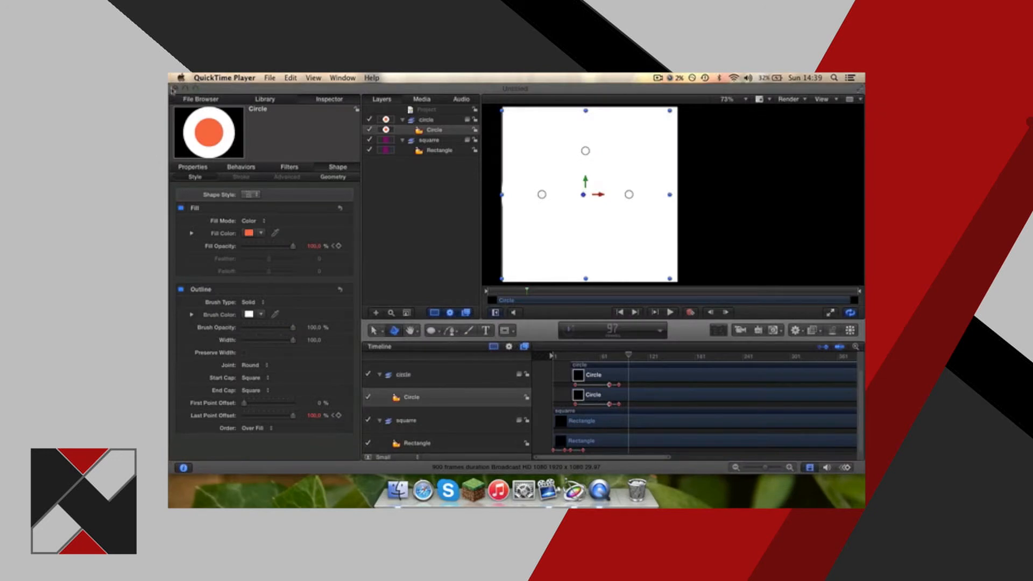
pyautogui.click(175, 89)
pyautogui.click(498, 143)
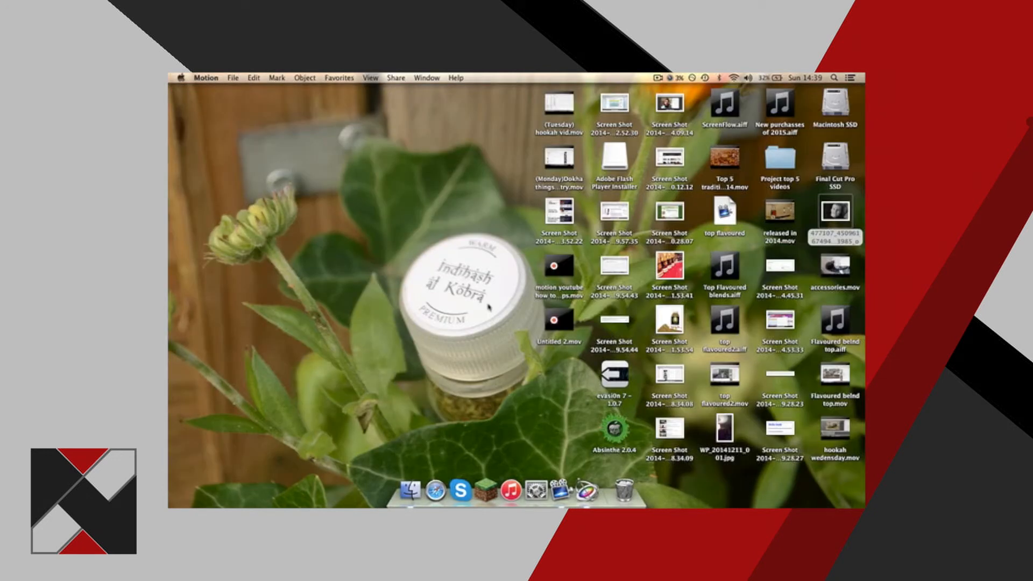
# Switch to Finder and browse the Motion 5 folder inside Documents.
pyautogui.click(415, 480)
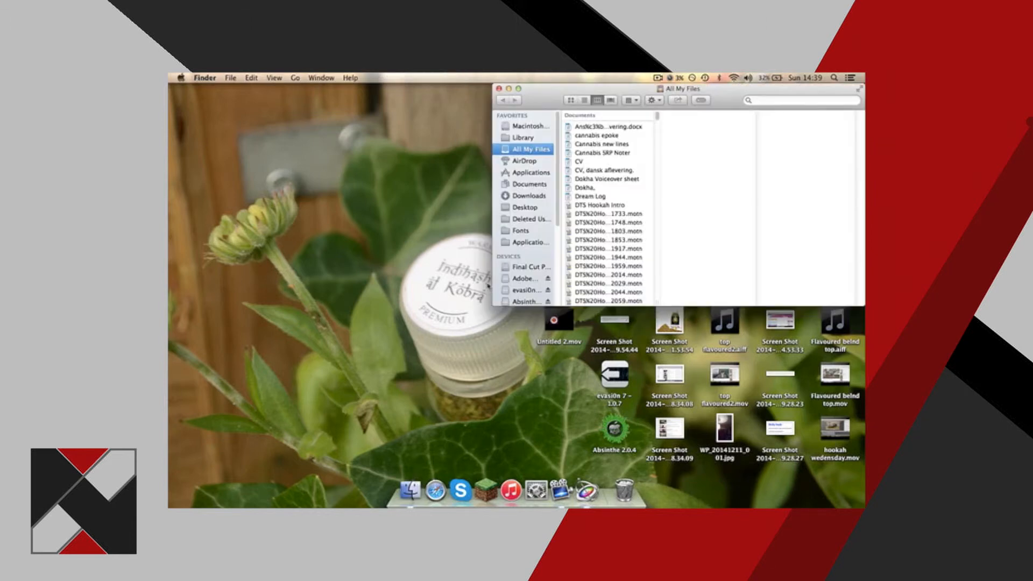
pyautogui.click(530, 184)
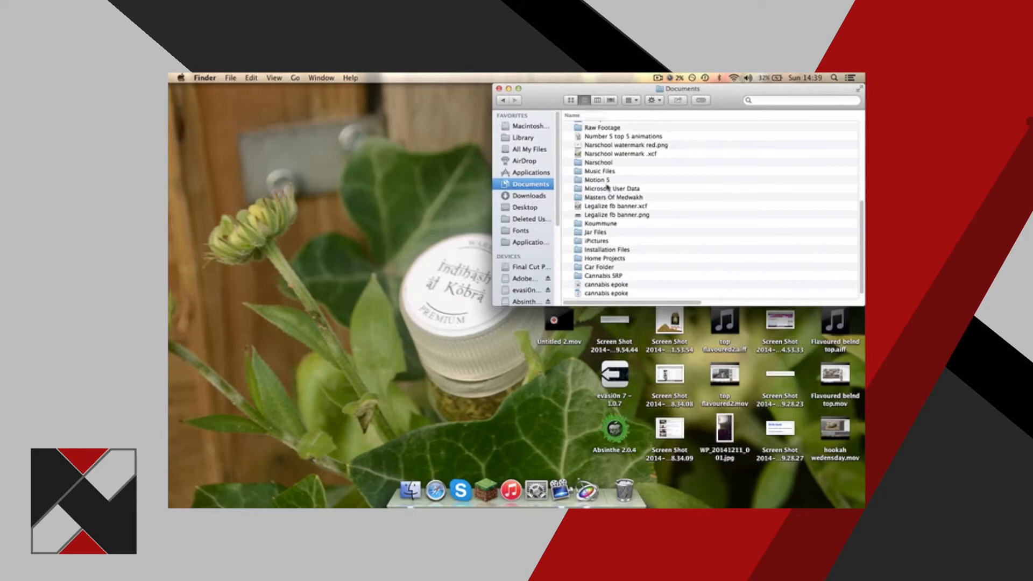
pyautogui.click(606, 183)
pyautogui.doubleClick(606, 181)
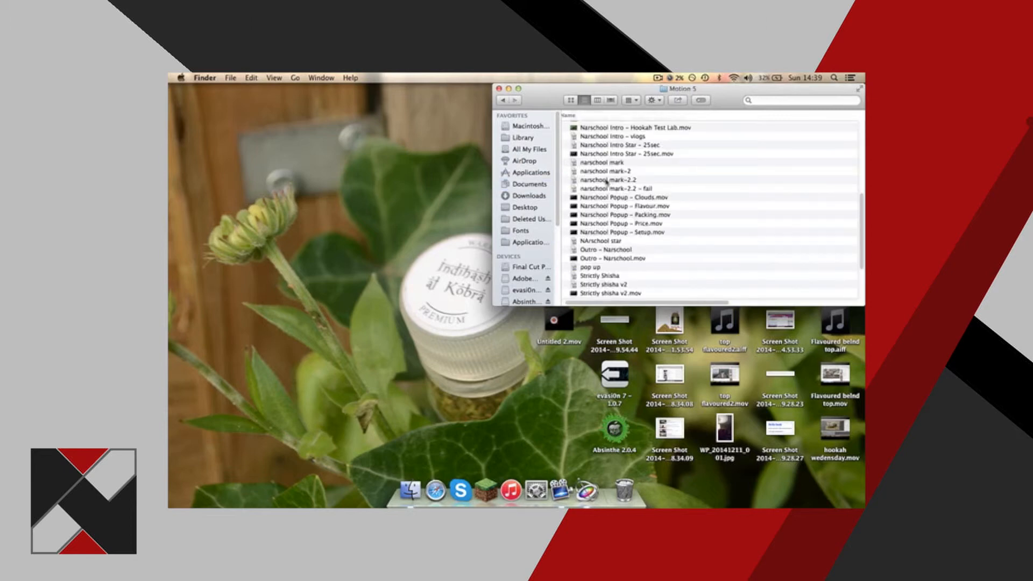
pyautogui.scroll(3, 612, 186)
pyautogui.scroll(-10, 612, 186)
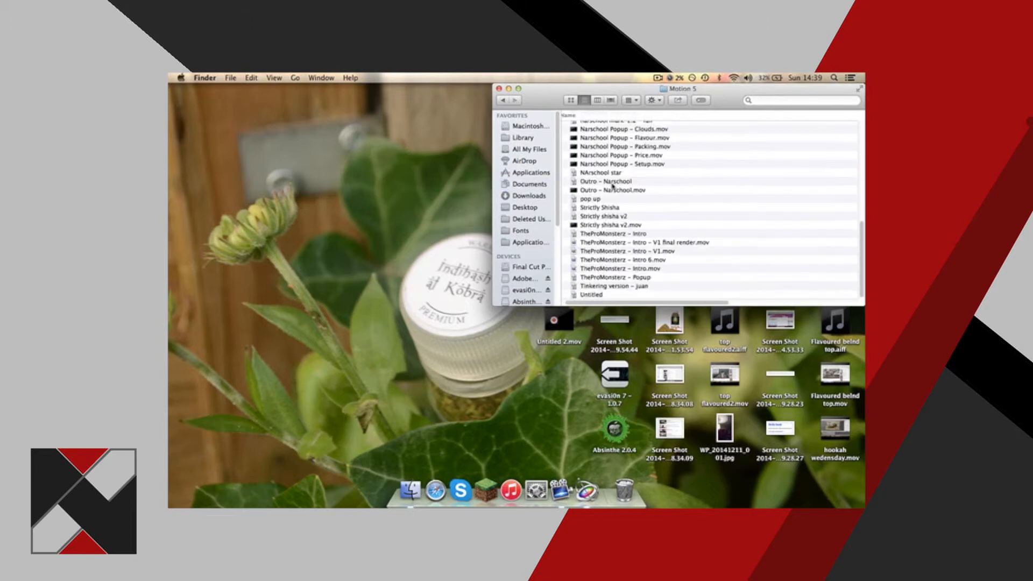
# Watch TheProMonsterz – Intro.mov in a Quick Look preview and close it.
pyautogui.click(631, 268)
pyautogui.keyDown('shift'); pyautogui.click(631, 276); pyautogui.keyUp('shift')
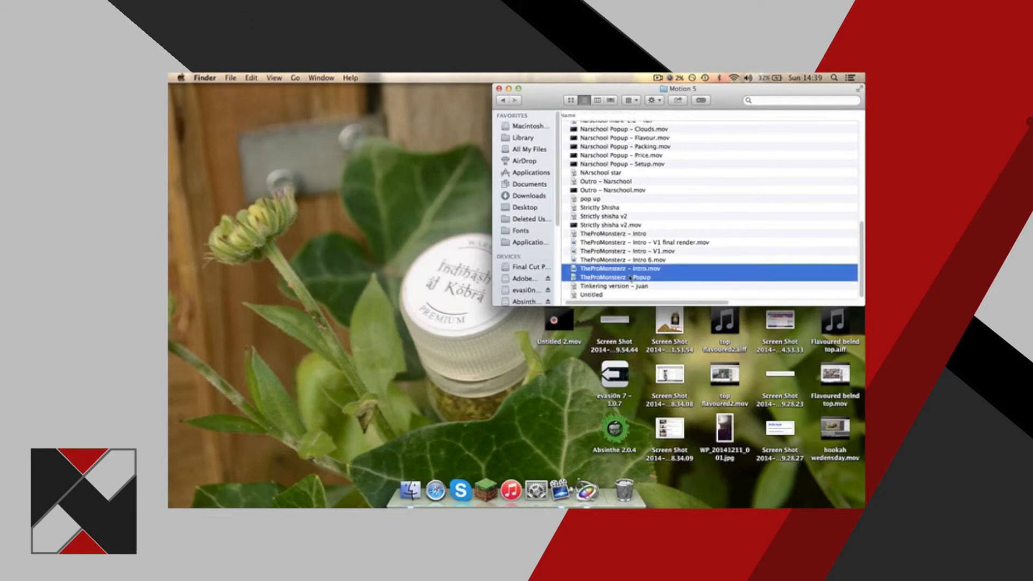
pyautogui.click(632, 268)
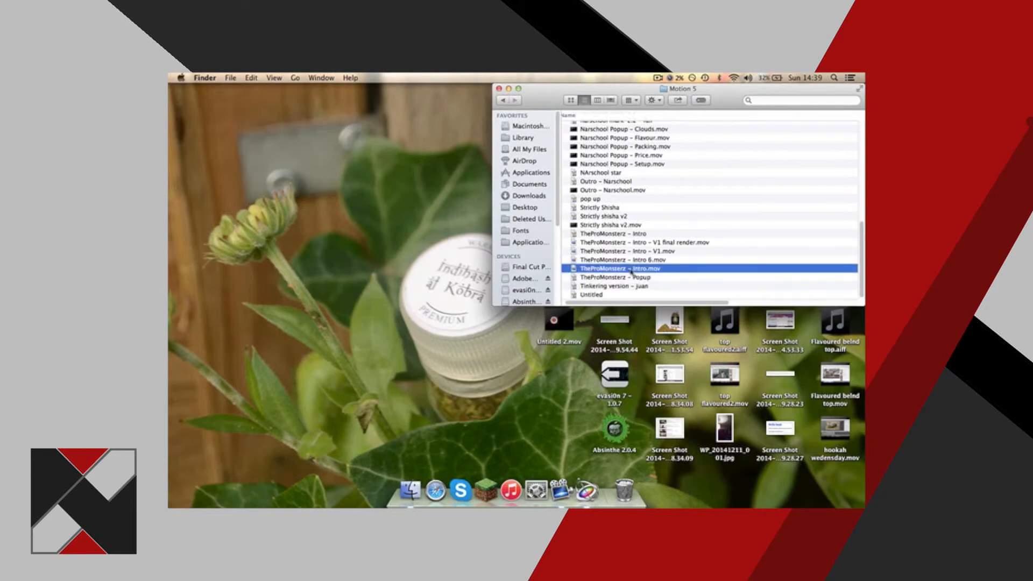
pyautogui.press('space')
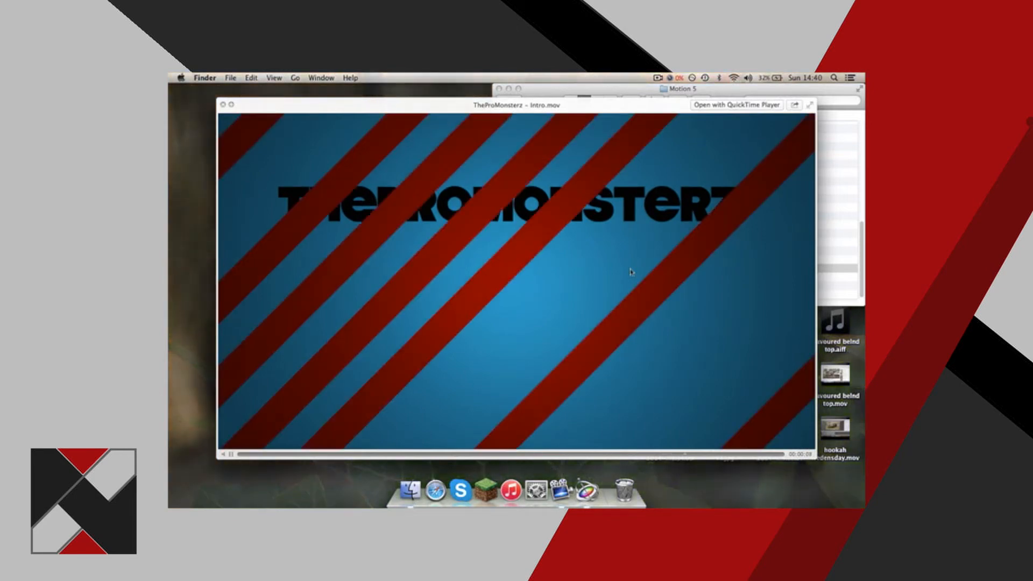
pyautogui.press('space')
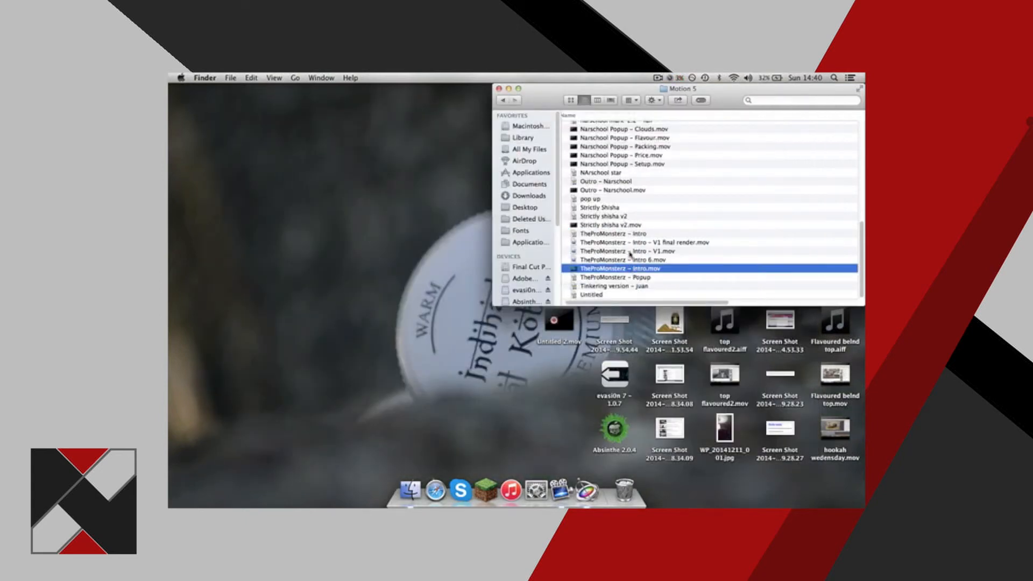
# Watch TheProMonsterz – Intro 6.mov in a Quick Look preview and close it.
pyautogui.click(627, 258)
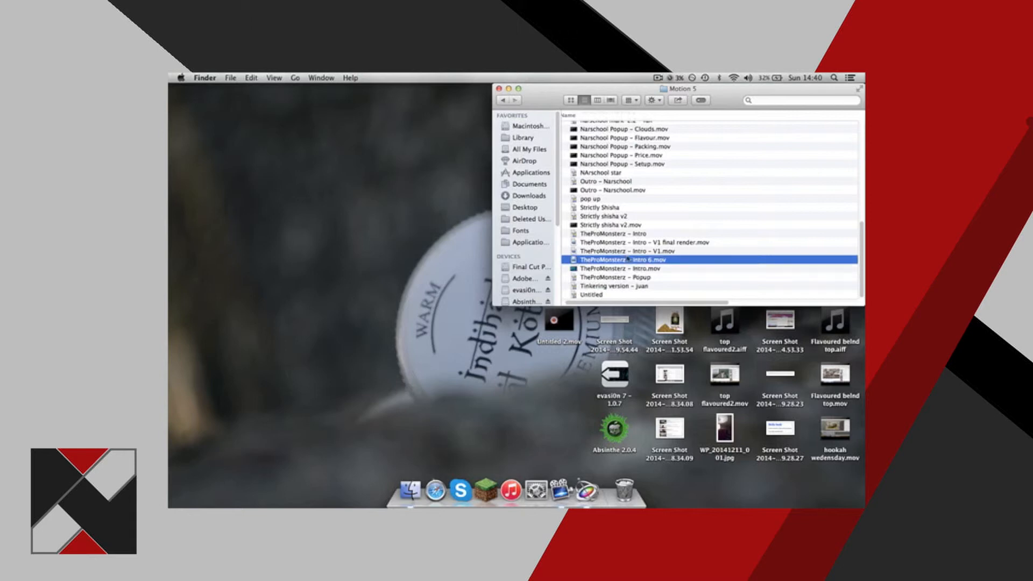
pyautogui.press('space')
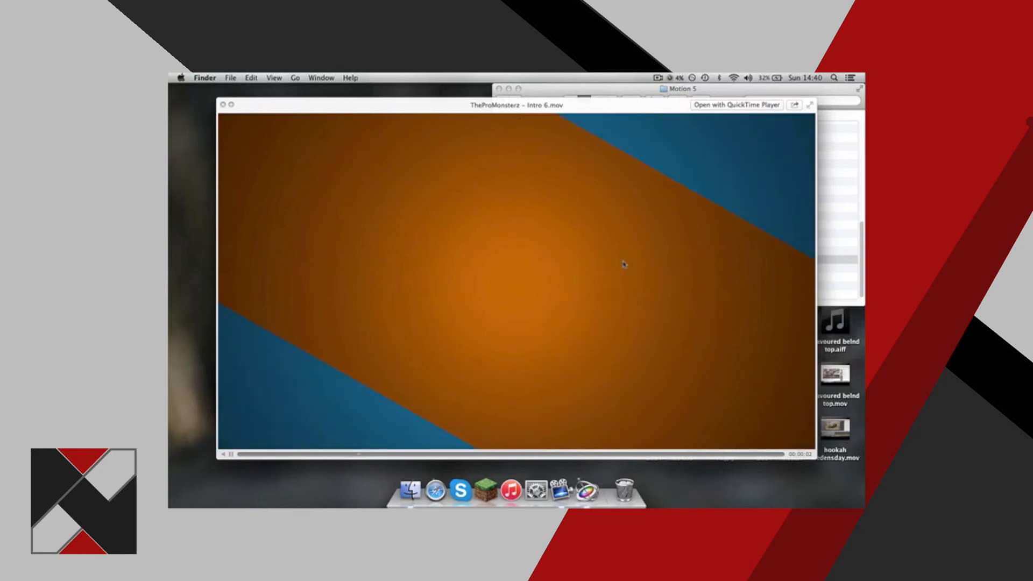
pyautogui.press('XF86AudioRaiseVolume')
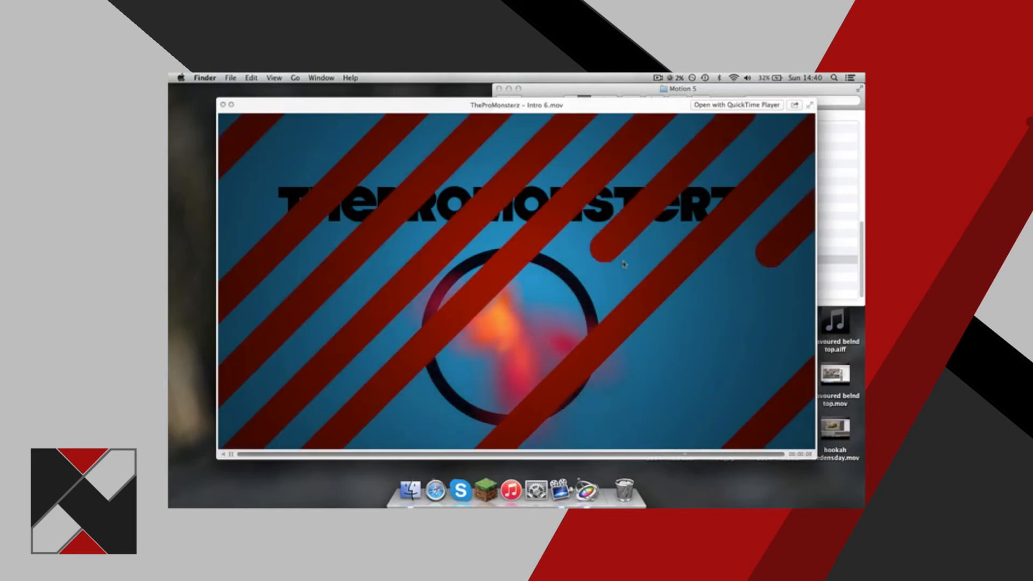
pyautogui.press('space')
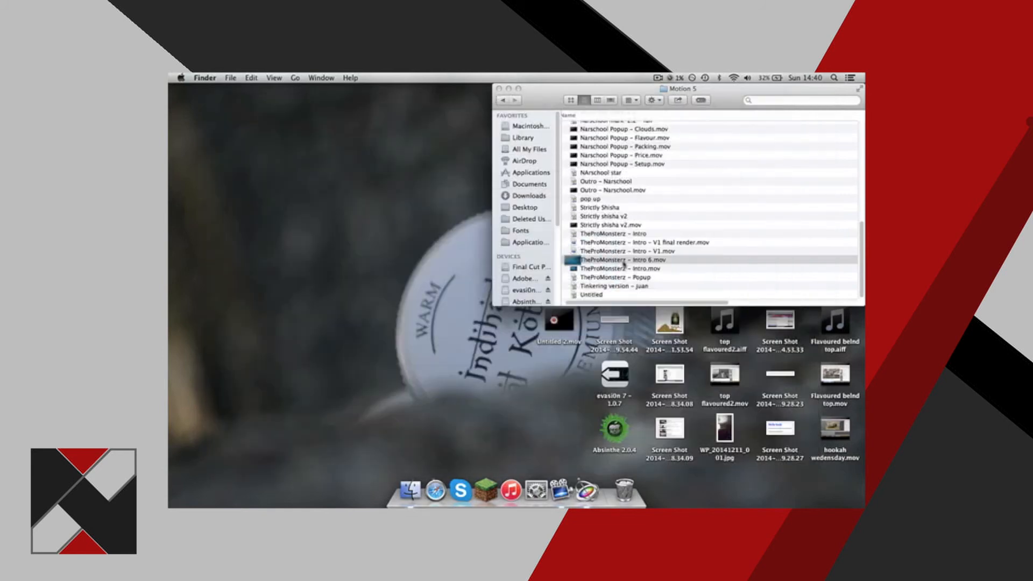
# Preview TheProMonsterz – Intro – V1.mov with Quick Look.
pyautogui.press('Up')
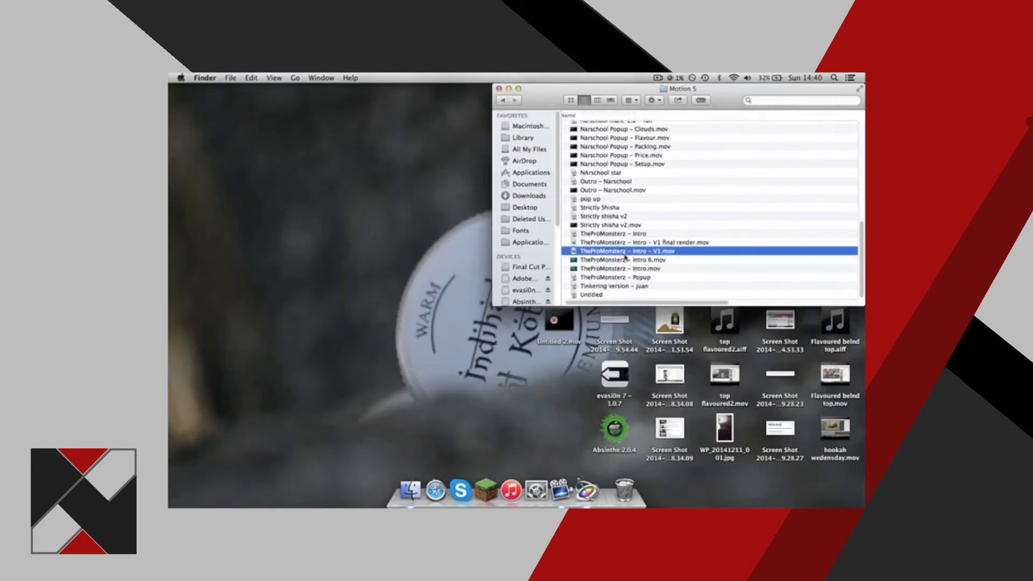
pyautogui.press('space')
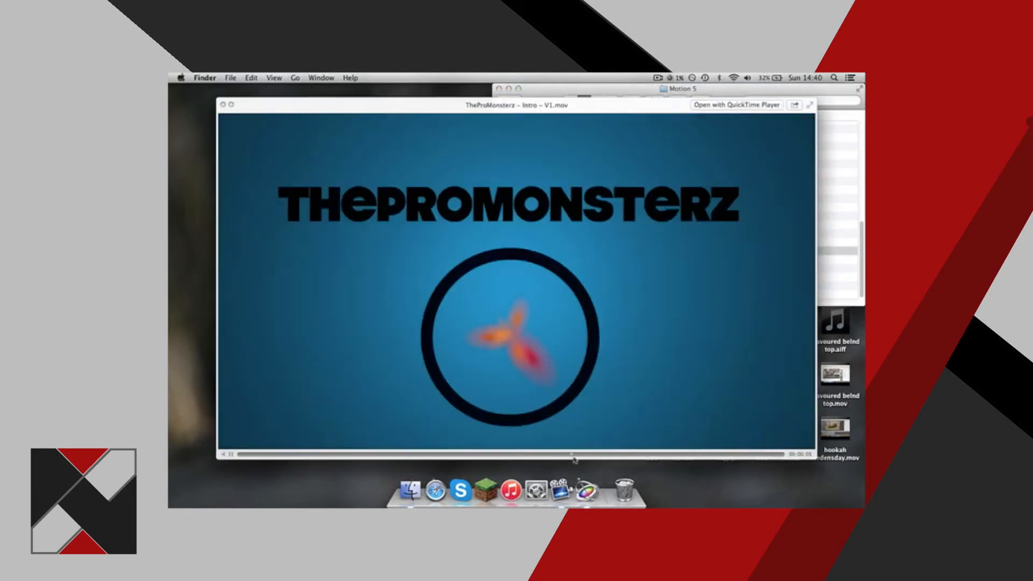
# Close the open preview, watch Strictly shisha v2.mov with Quick Look, and close it.
pyautogui.press('space')
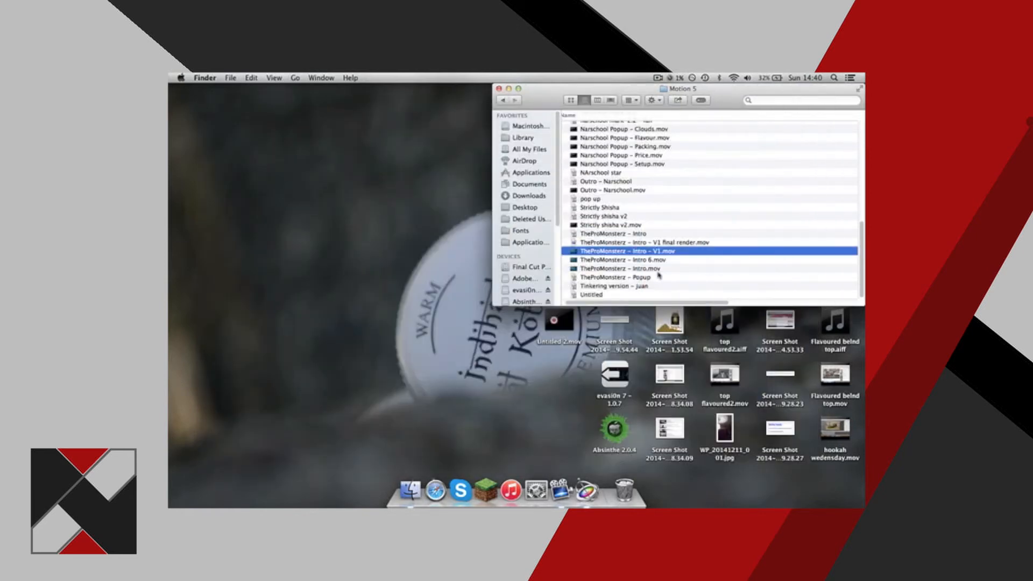
pyautogui.click(624, 226)
pyautogui.press('space')
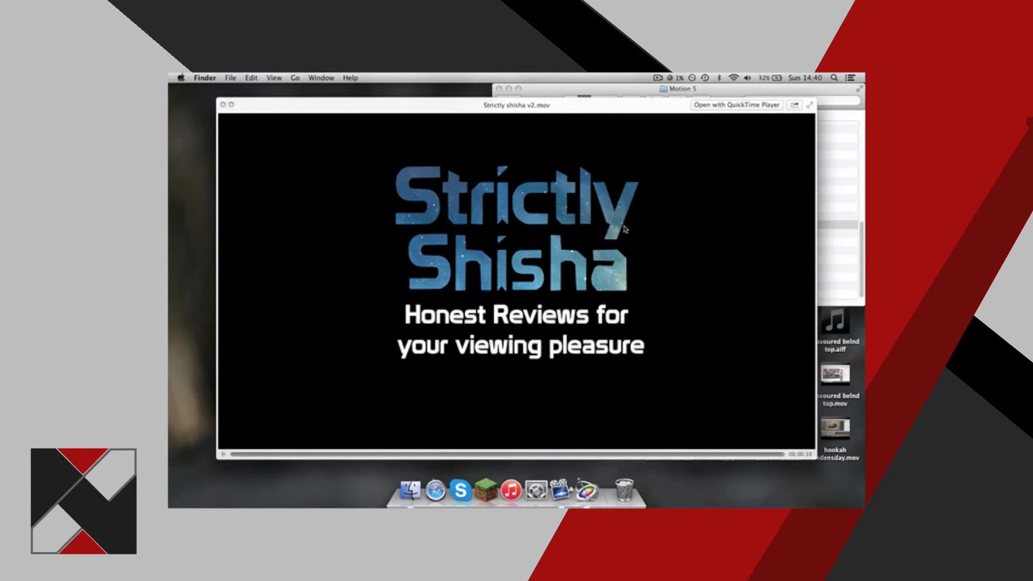
pyautogui.press('space')
# Watch Outro – Narschool.mov in a Quick Look preview and close it.
pyautogui.click(600, 185)
pyautogui.click(600, 189)
pyautogui.press('space')
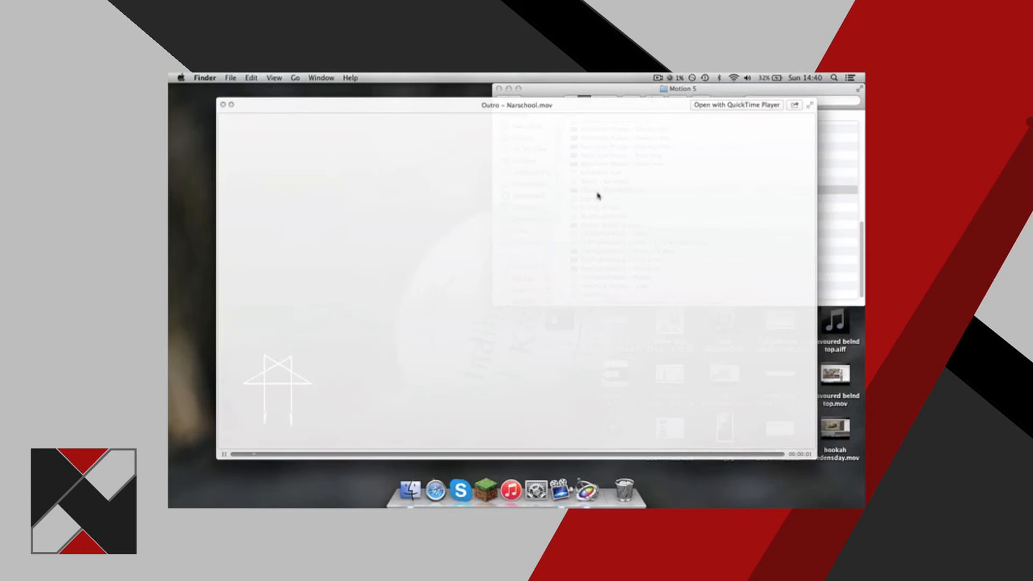
pyautogui.press('space')
pyautogui.press('space')
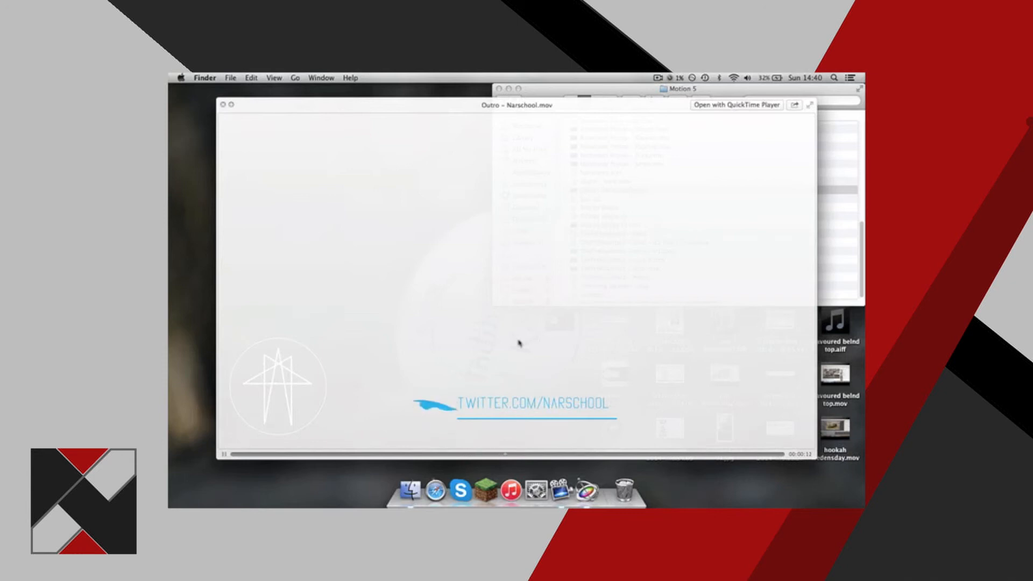
pyautogui.press('space')
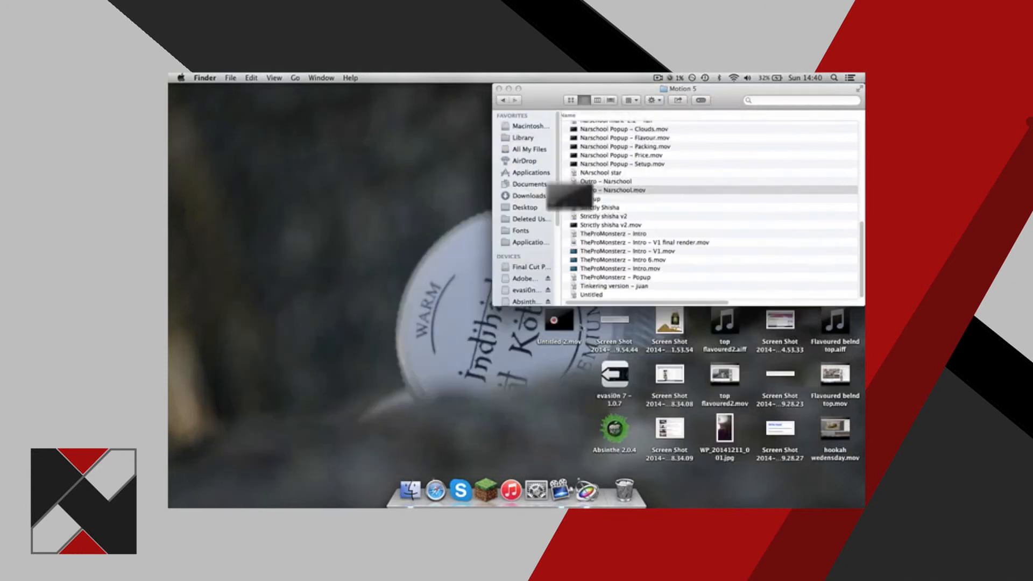
# Preview Narschool Popup – Setup.mov and Narschool Popup – Price.mov with Quick Look.
pyautogui.click(588, 173)
pyautogui.press('space')
pyautogui.press('space')
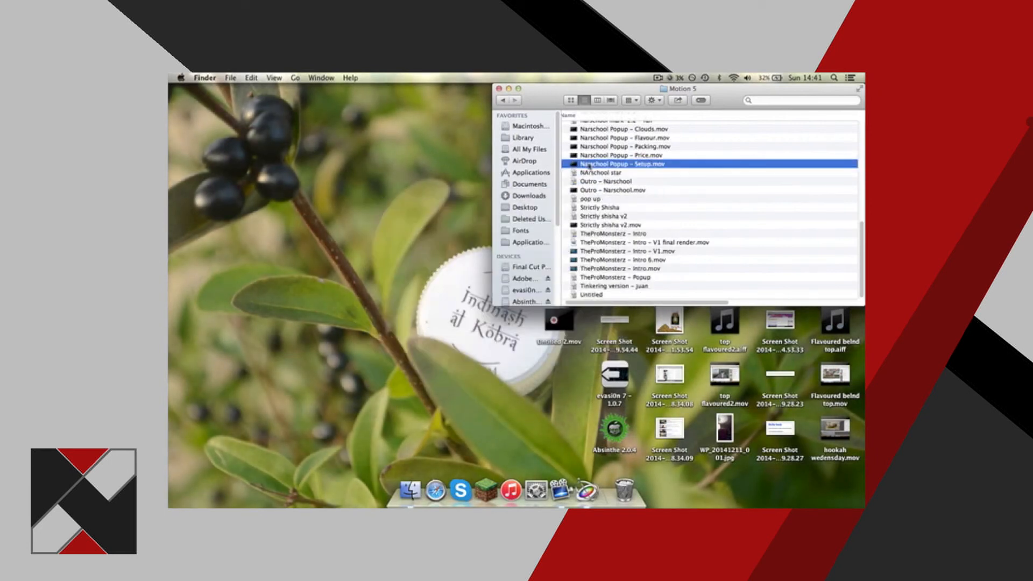
pyautogui.press('space')
pyautogui.click(593, 156)
pyautogui.press('space')
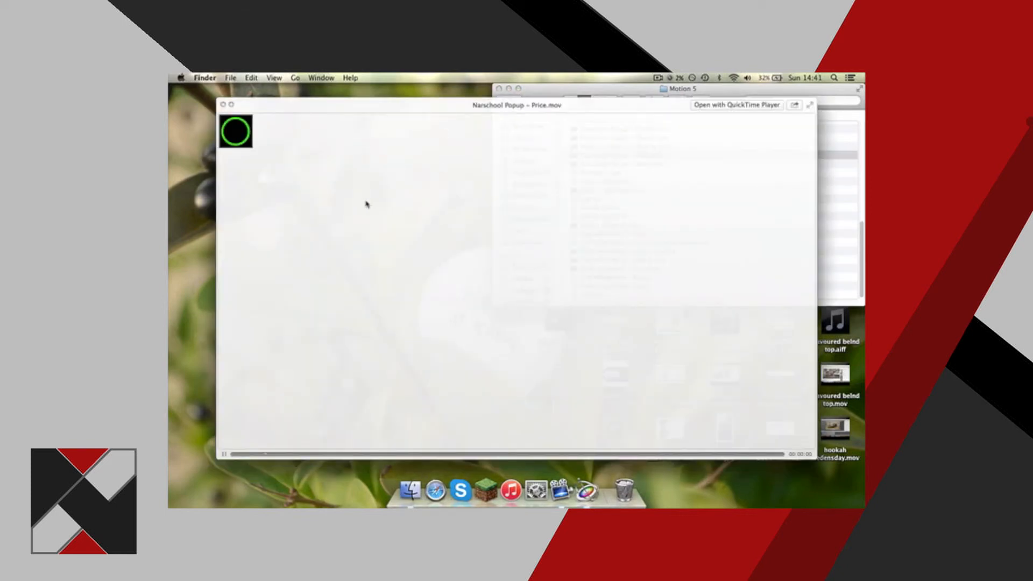
pyautogui.press('space')
# Preview Narschool Popup – Packing.mov and Narschool Popup – Flavour.mov with Quick Look.
pyautogui.click(647, 147)
pyautogui.press('space')
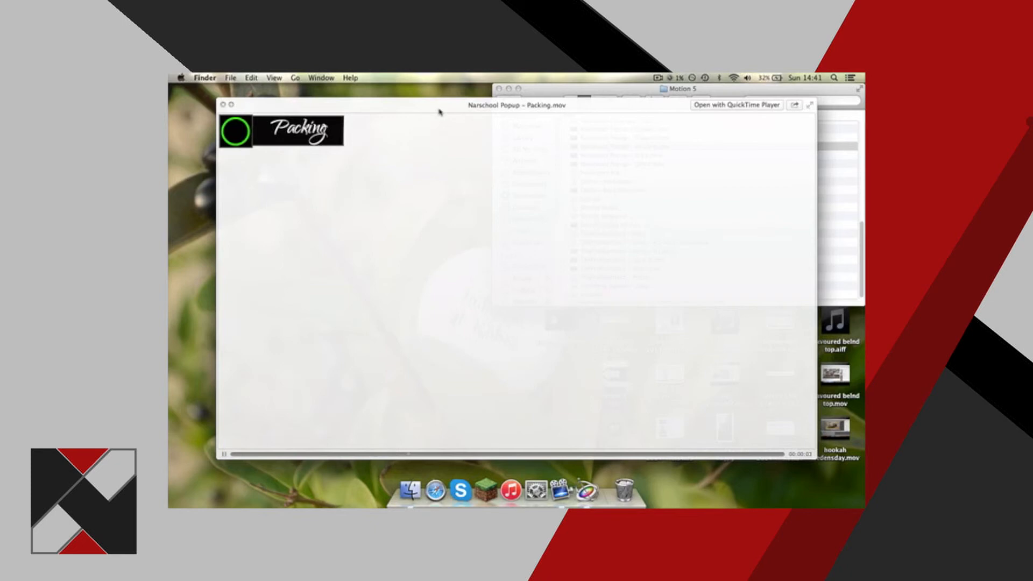
pyautogui.press('space')
pyautogui.scroll(3, 608, 157)
pyautogui.click(607, 168)
pyautogui.press('space')
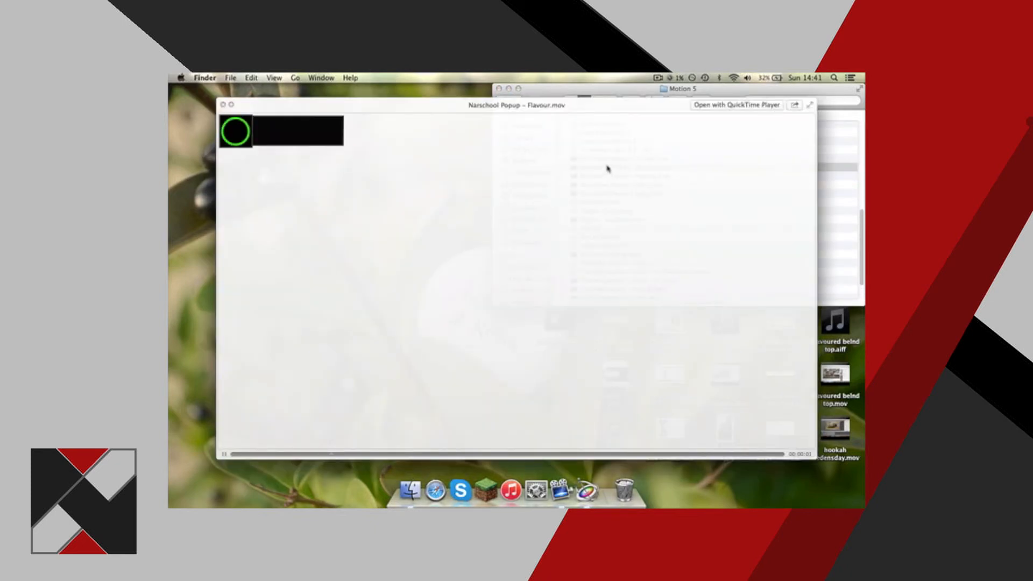
pyautogui.press('space')
# Preview Narschool Popup – Clouds.mov with Quick Look and close it.
pyautogui.click(609, 159)
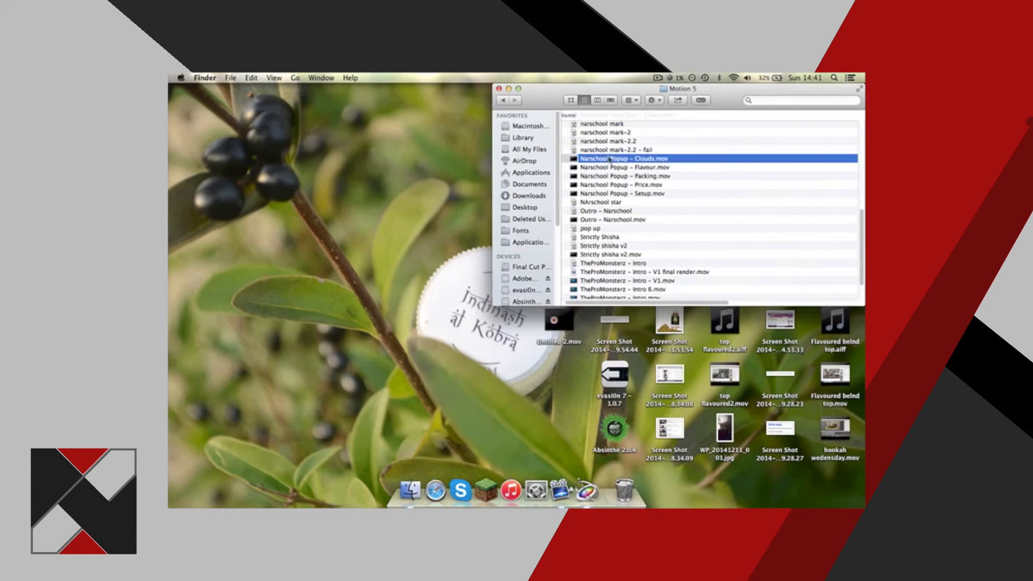
pyautogui.press('space')
pyautogui.press('space')
# Open the project narschool mark-2.2 – fail from the Motion 5 folder in Motion.
pyautogui.scroll(1, 619, 161)
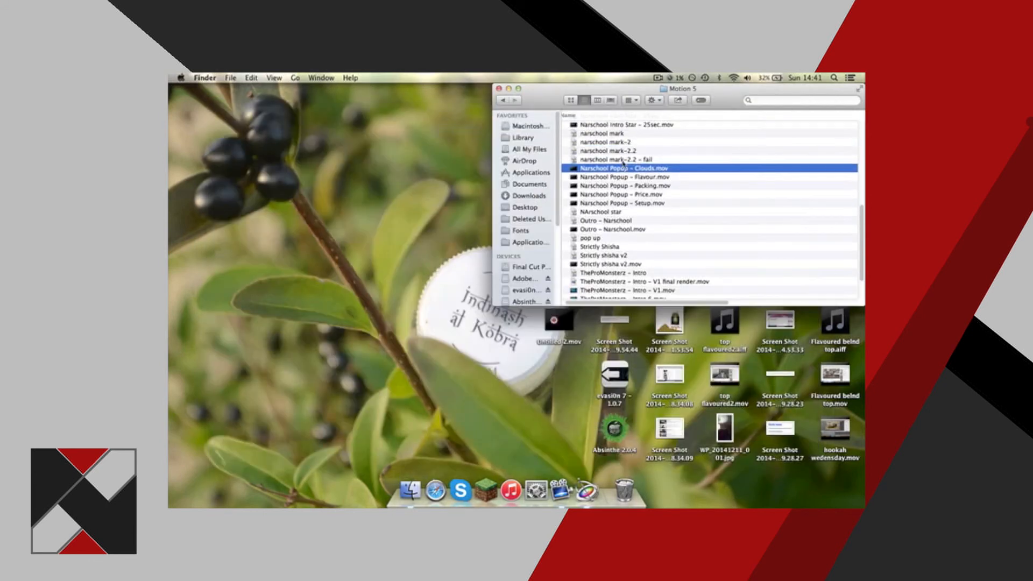
pyautogui.click(623, 160)
pyautogui.scroll(4, 627, 170)
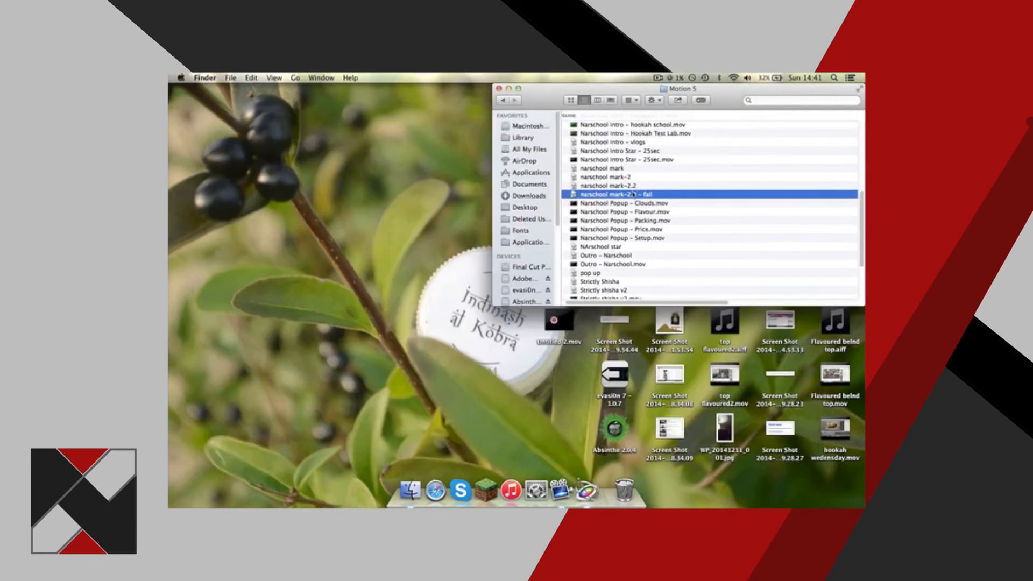
pyautogui.doubleClick(633, 194)
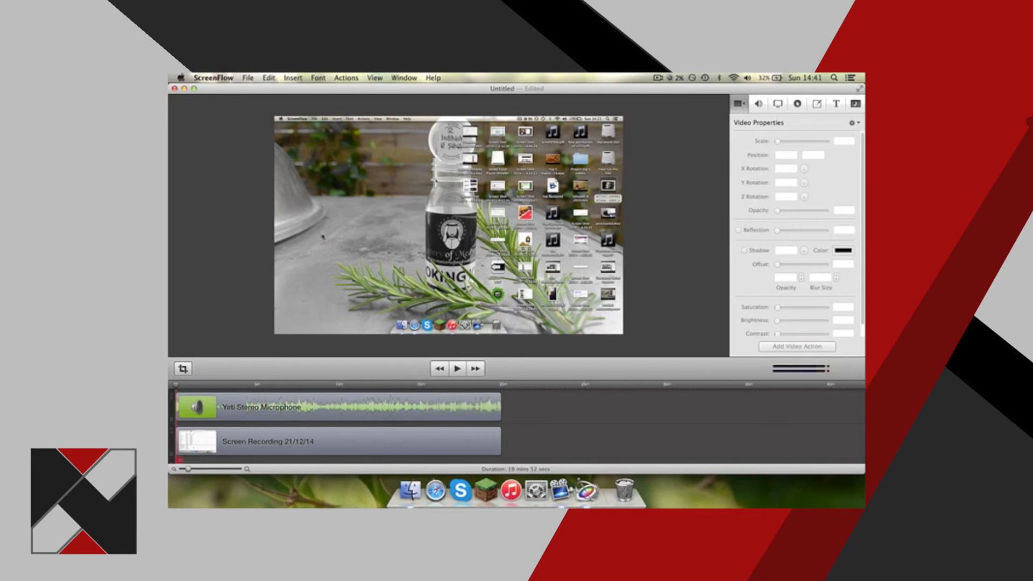
# Switch to ScreenFlow and export the screen recording under the name motion work ep 1.mov.
pyautogui.press('super+e')
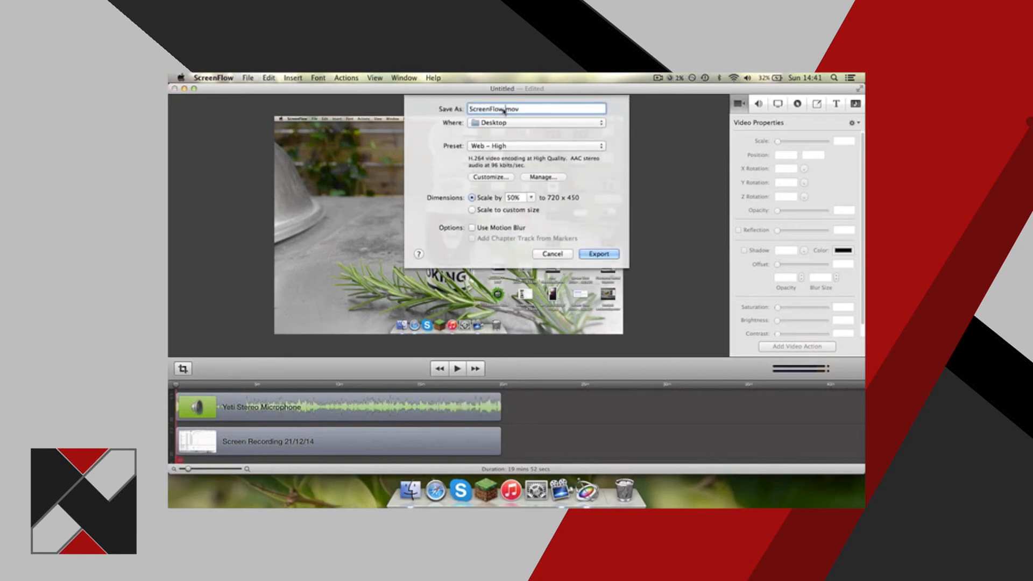
pyautogui.press('BackSpace')
pyautogui.write('motion wor')
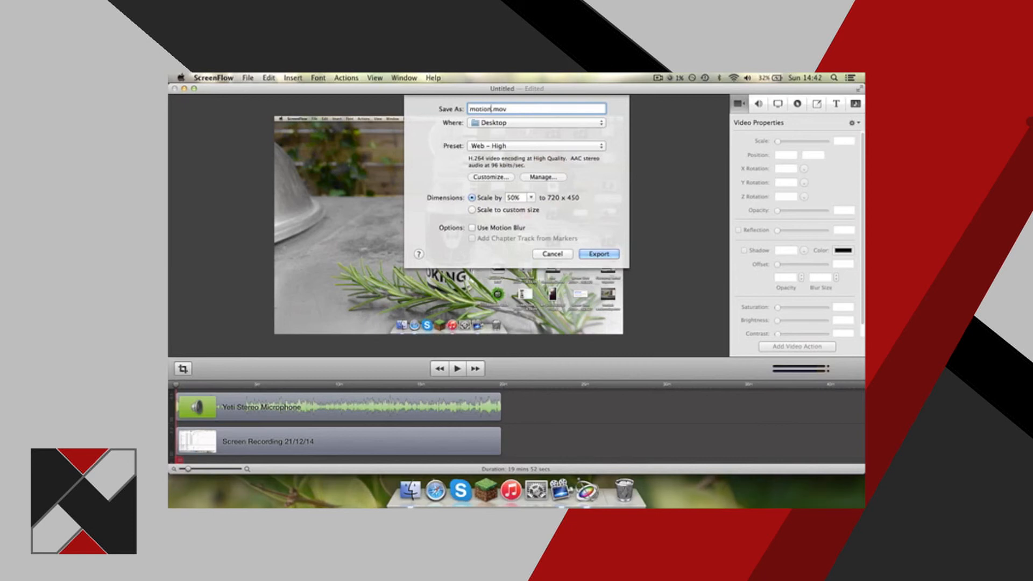
pyautogui.write('k up 1')
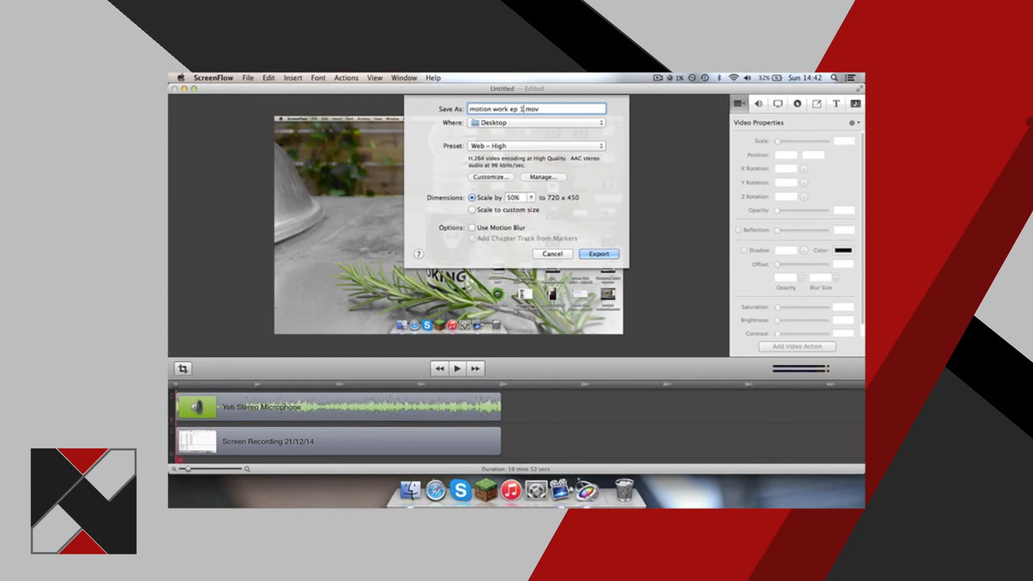
pyautogui.press('Return')
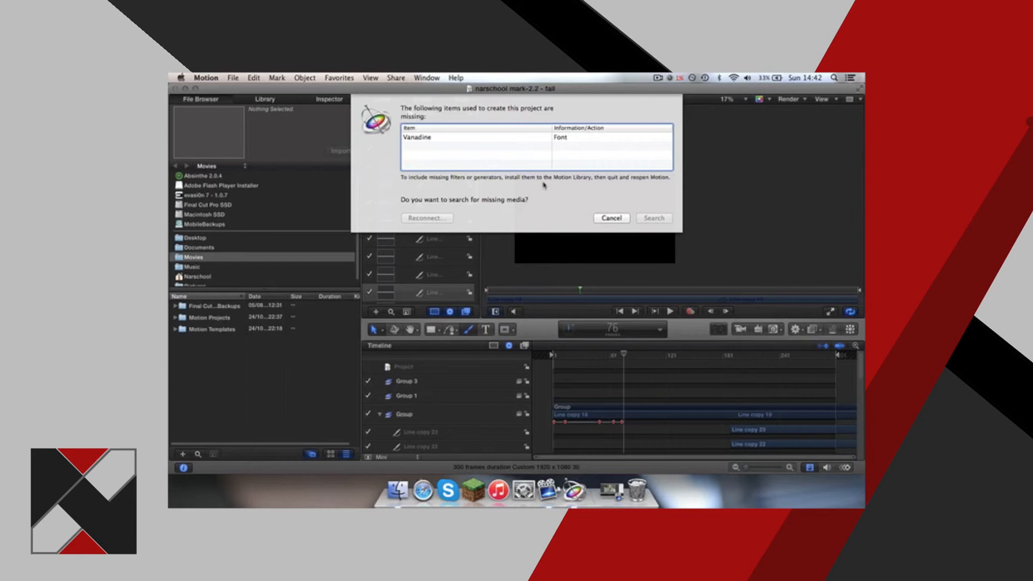
# Decline the missing-media search in Motion and scrub to frame 18 to examine the project's line layers and keyframes.
pyautogui.click(610, 218)
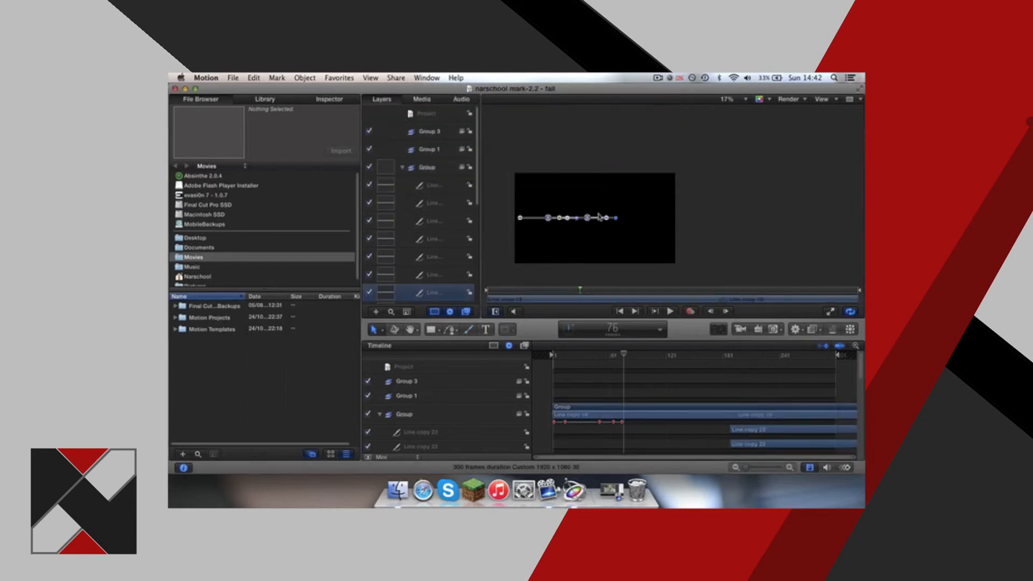
pyautogui.moveTo(624, 358); pyautogui.dragTo(569, 356)
pyautogui.scroll(-10, 695, 387)
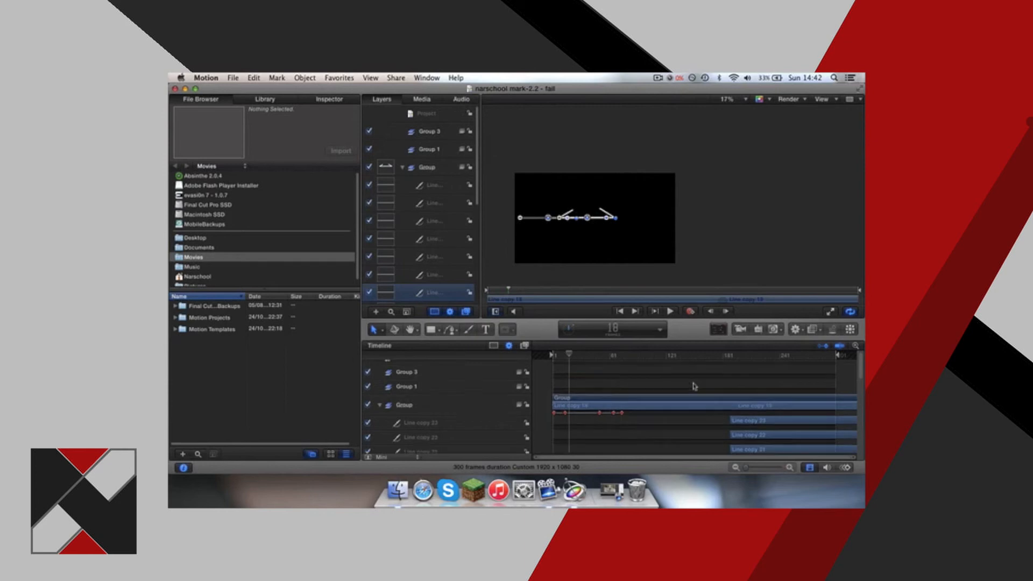
pyautogui.scroll(10, 696, 386)
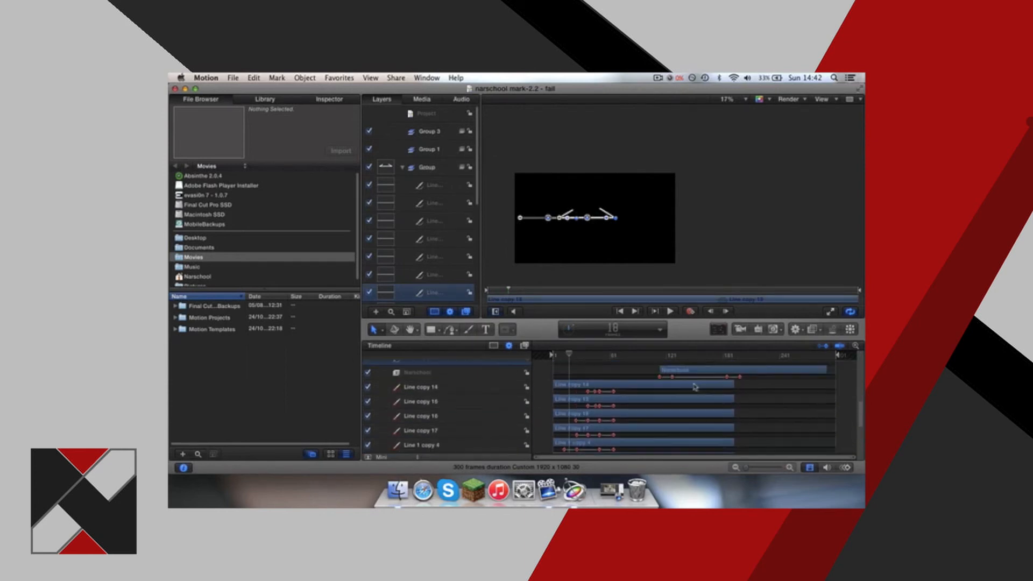
# Play the line-drawn logo animation from the start, stop playback, and close the project.
pyautogui.moveTo(569, 356); pyautogui.dragTo(538, 356)
pyautogui.press('space')
pyautogui.click(682, 260)
pyautogui.click(810, 229)
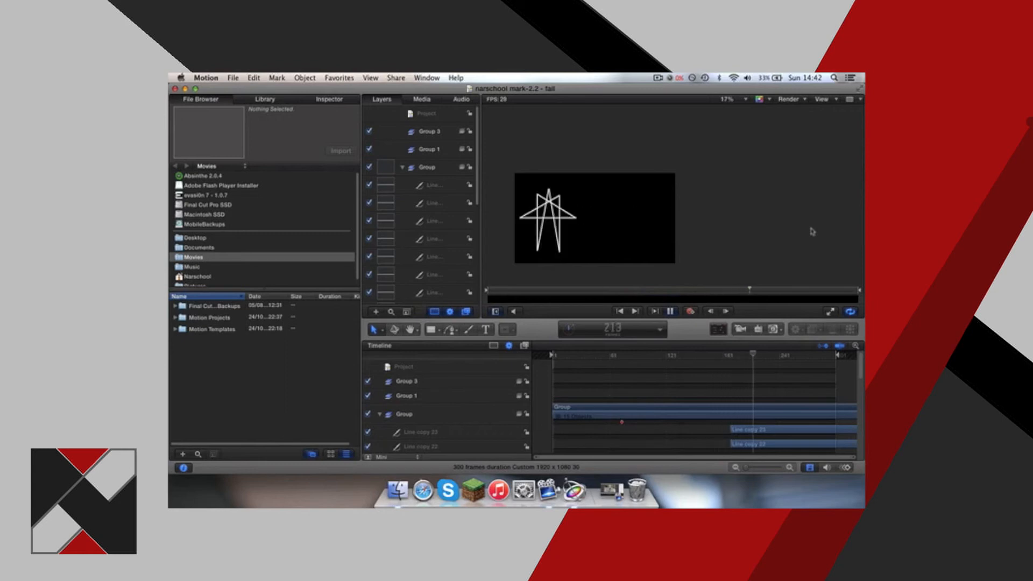
pyautogui.press('space')
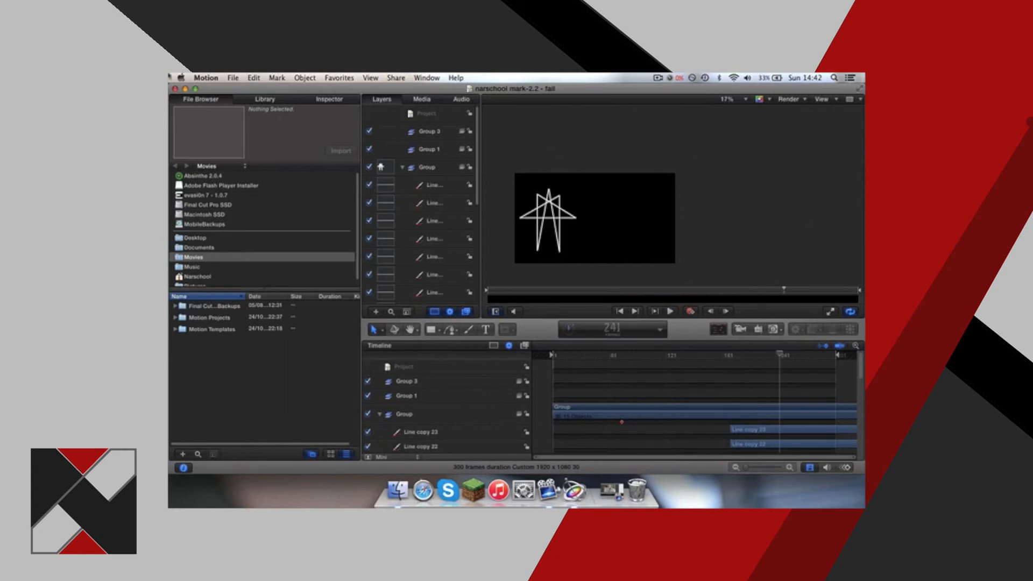
pyautogui.click(175, 88)
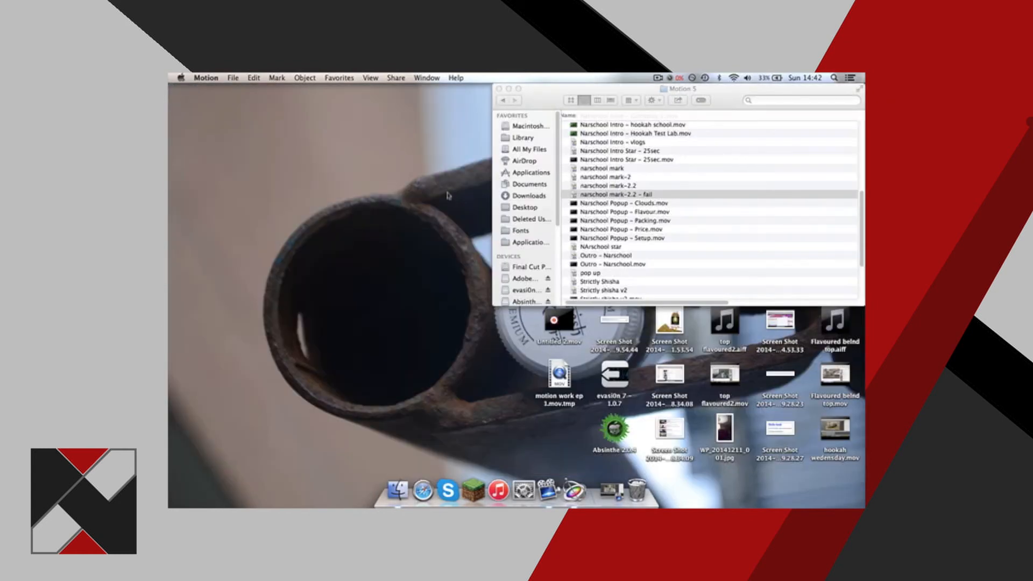
# Find Narschool Intro Star – 25sec.mov in the Motion 5 folder and preview it with Quick Look.
pyautogui.click(647, 186)
pyautogui.scroll(1, 644, 164)
pyautogui.click(644, 160)
pyautogui.click(641, 169)
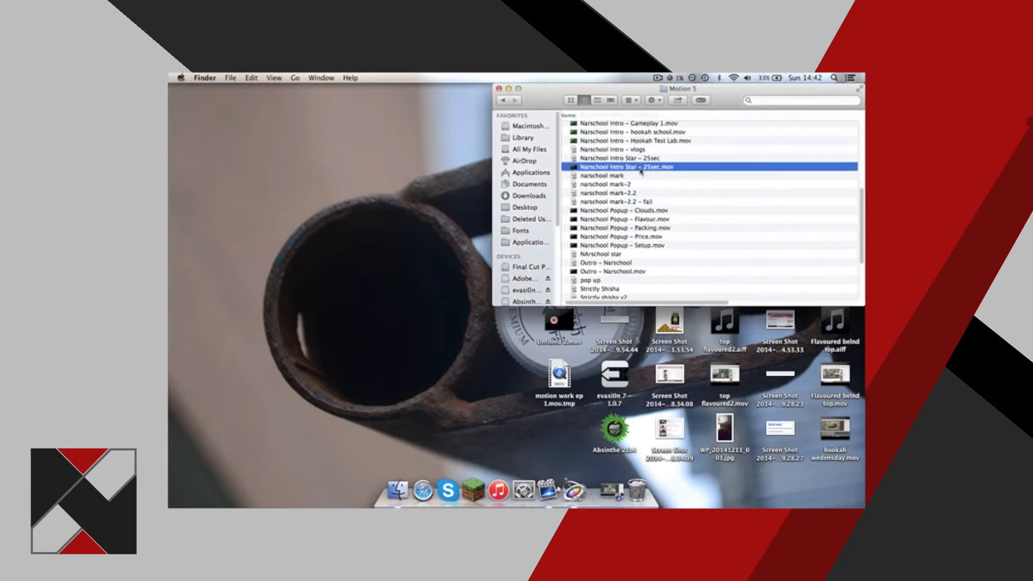
pyautogui.press('space')
pyautogui.scroll(5, 641, 172)
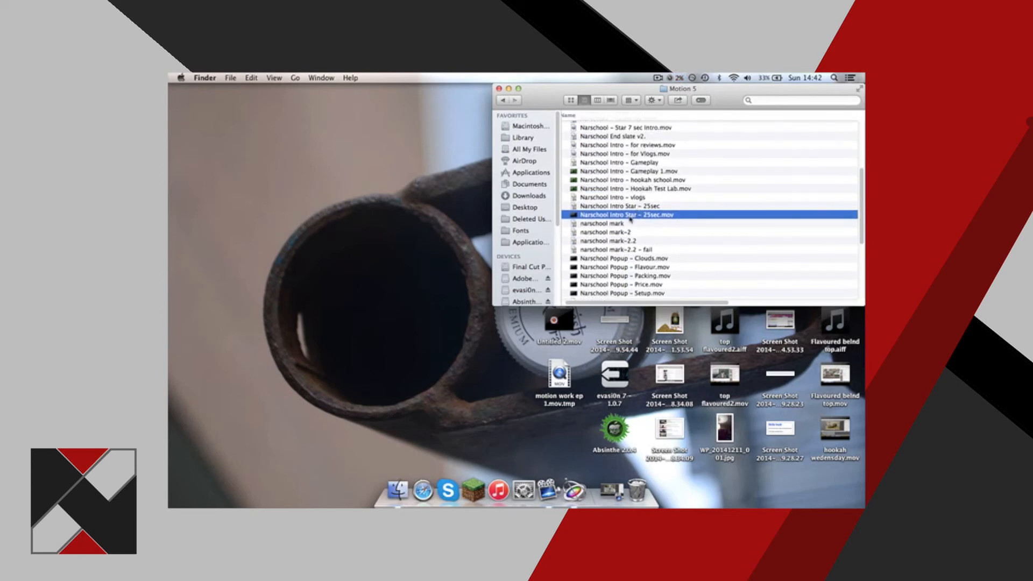
pyautogui.press('space')
# Watch Narschool Intro – Hookah Test Lab.mov and Narschool Intro – Gameplay 1.mov in Quick Look previews.
pyautogui.press('space')
pyautogui.press('space')
pyautogui.press('space')
pyautogui.click(592, 188)
pyautogui.press('space')
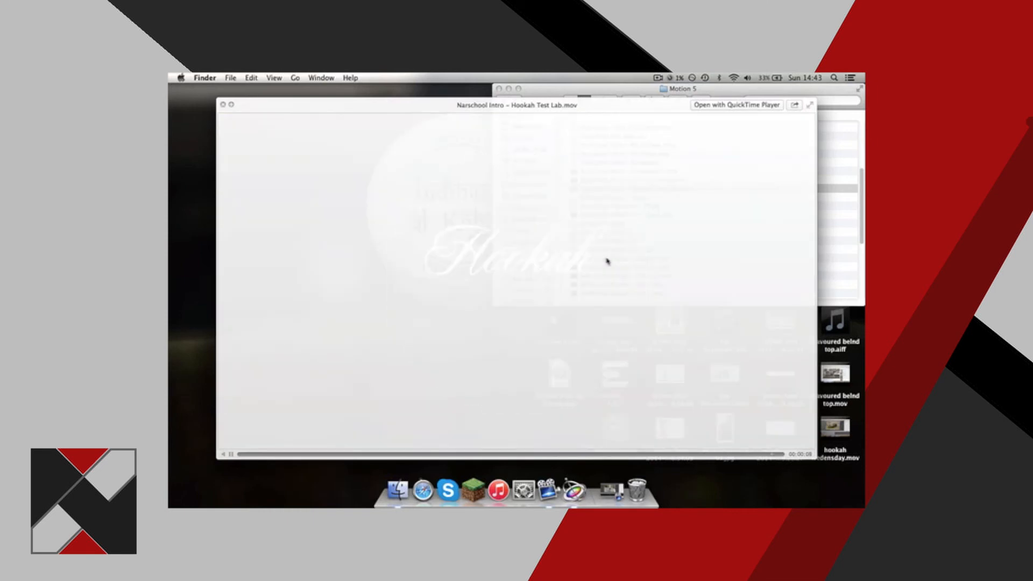
pyautogui.press('space')
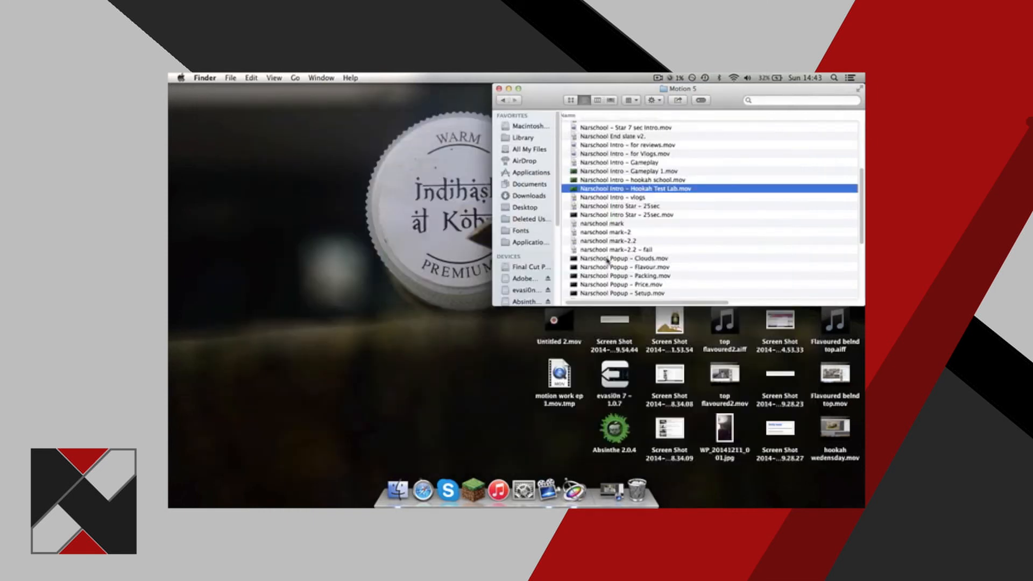
pyautogui.click(614, 173)
pyautogui.press('space')
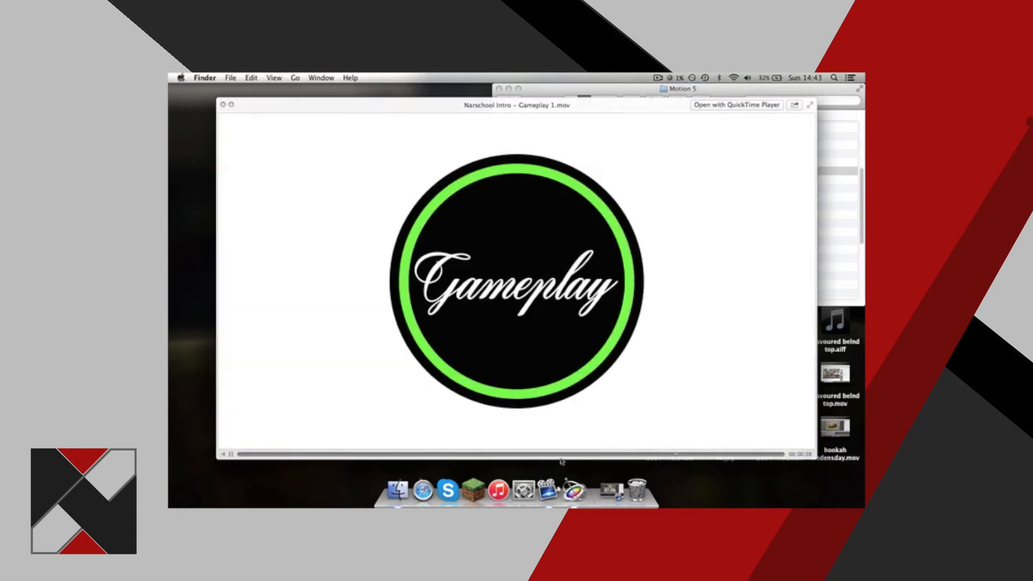
pyautogui.press('space')
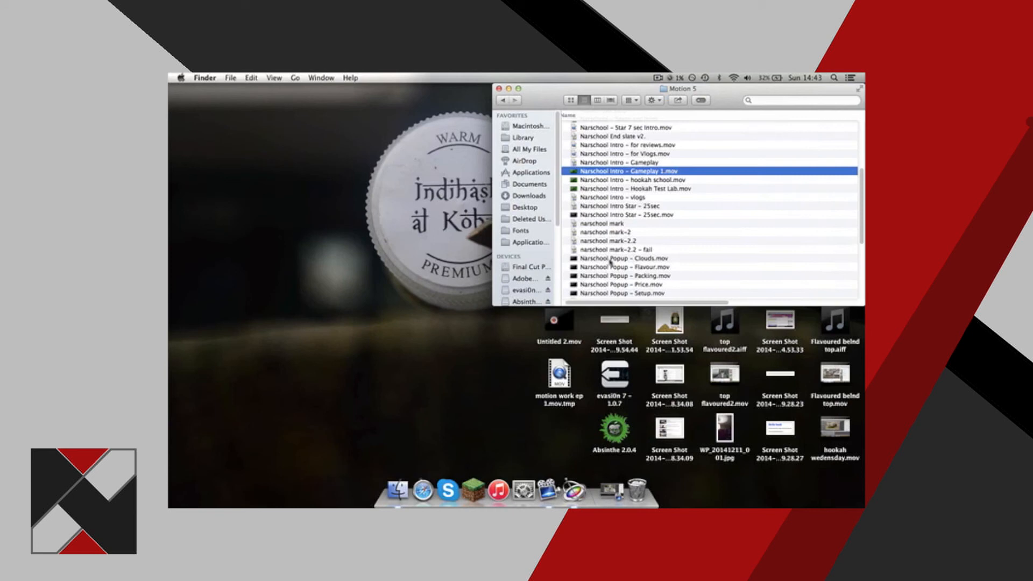
# Watch Narschool Intro – for Vlogs.mov in a Quick Look preview and close it.
pyautogui.scroll(1, 610, 225)
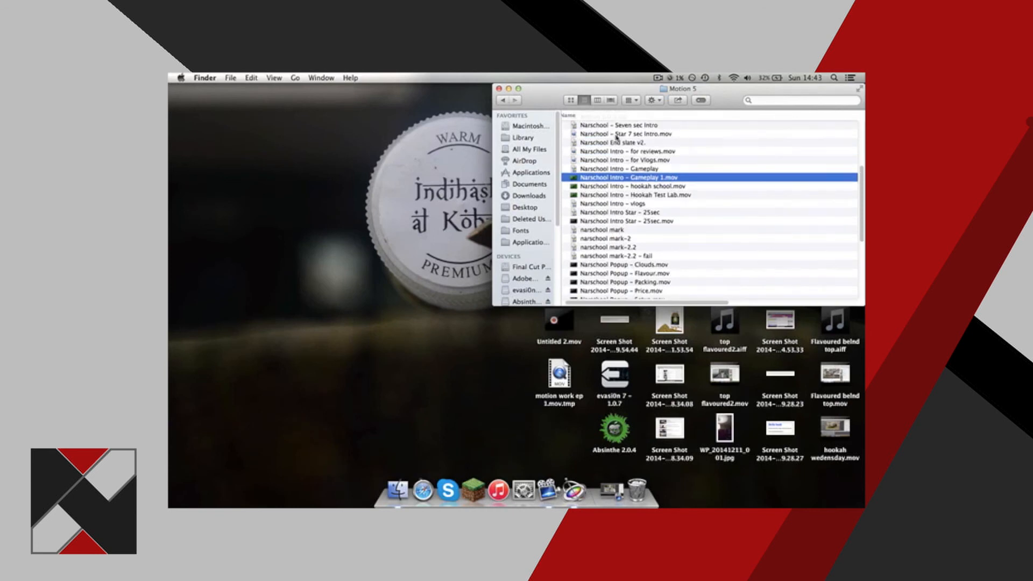
pyautogui.press('Up')
pyautogui.press('Up')
pyautogui.press('space')
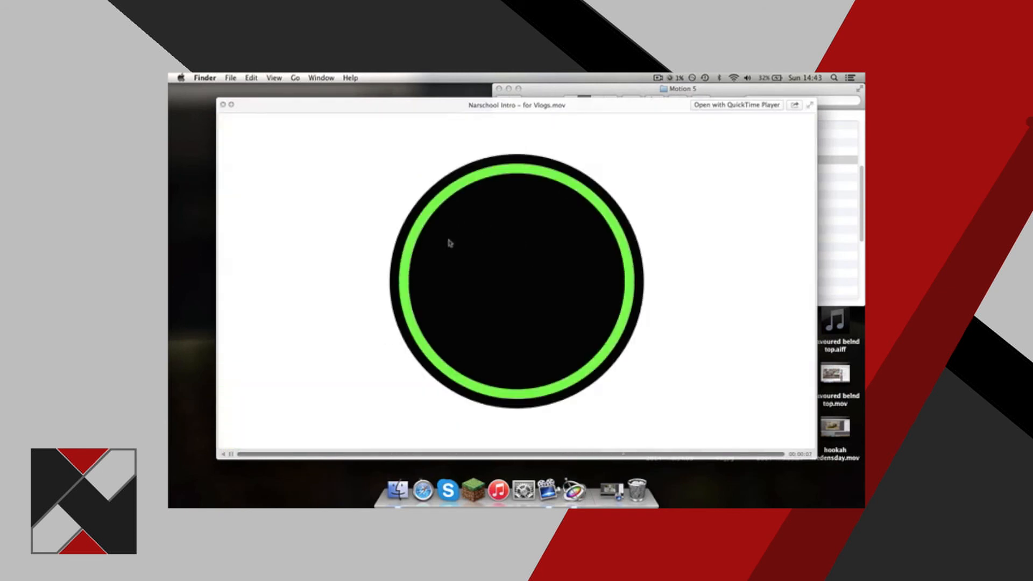
pyautogui.press('space')
# Check Narschool End slate v2. with Quick Look and browse the files listed above it.
pyautogui.scroll(4, 642, 182)
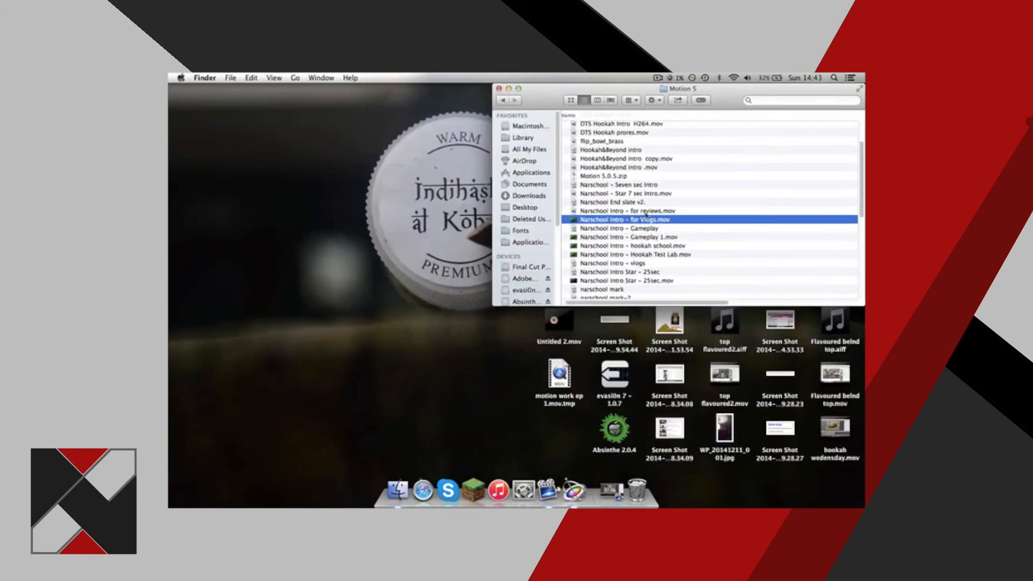
pyautogui.click(642, 203)
pyautogui.press('space')
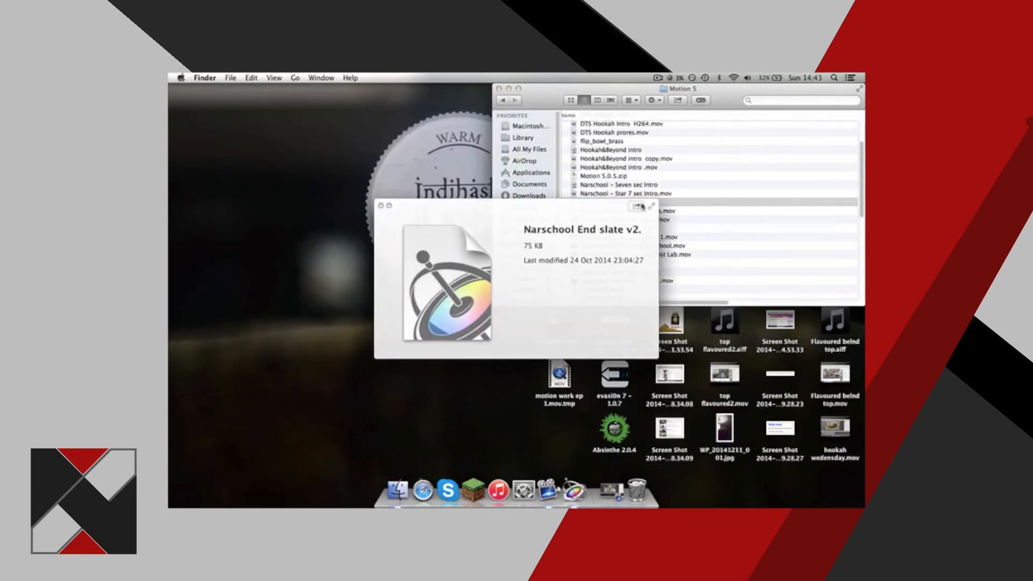
pyautogui.press('space')
pyautogui.click(643, 197)
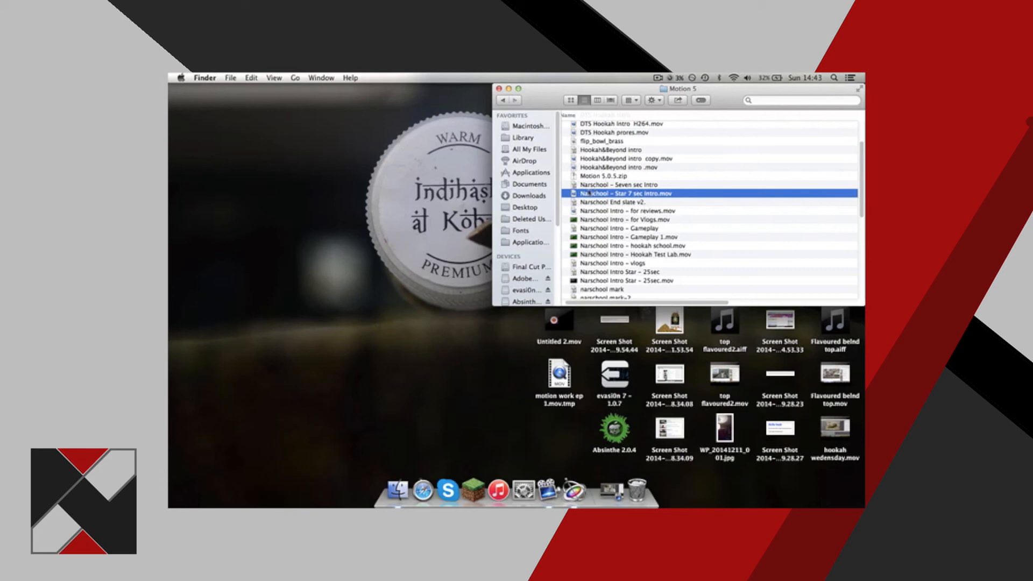
pyautogui.click(598, 203)
pyautogui.scroll(4, 620, 190)
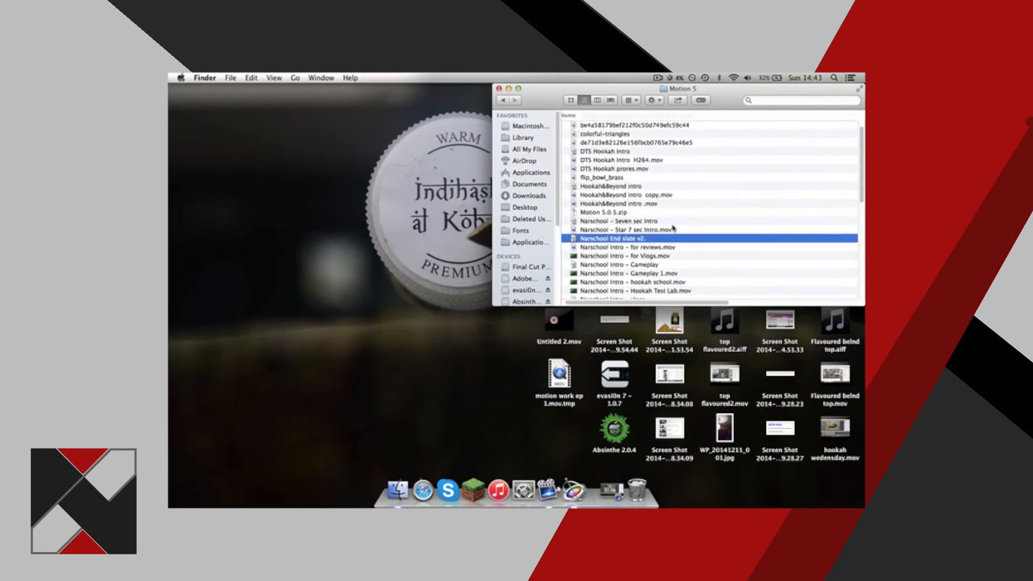
# Find Hookah&Beyond intro copy.mov in the Motion 5 folder and watch it in a Quick Look preview.
pyautogui.scroll(1, 665, 210)
pyautogui.click(621, 205)
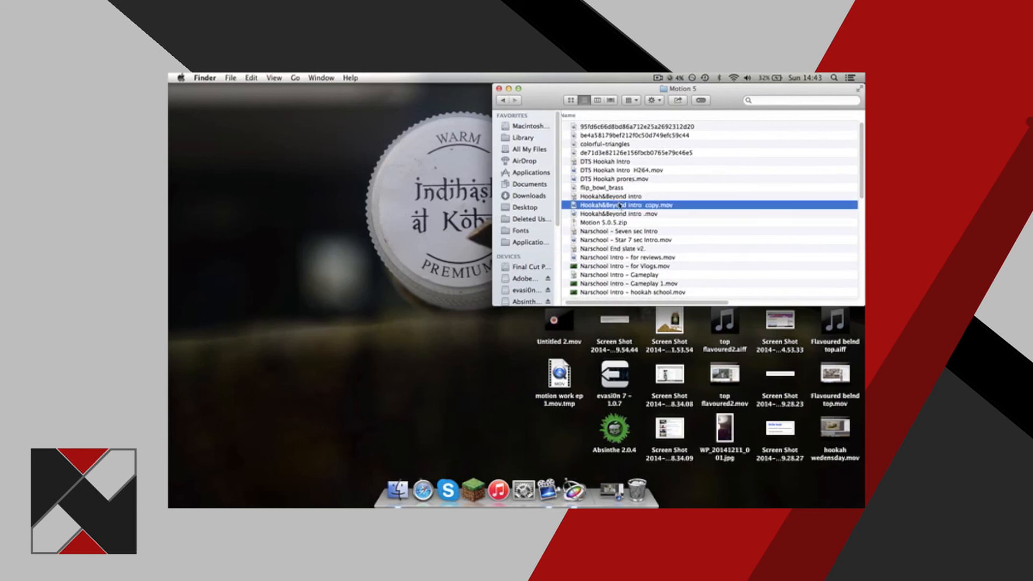
pyautogui.press('space')
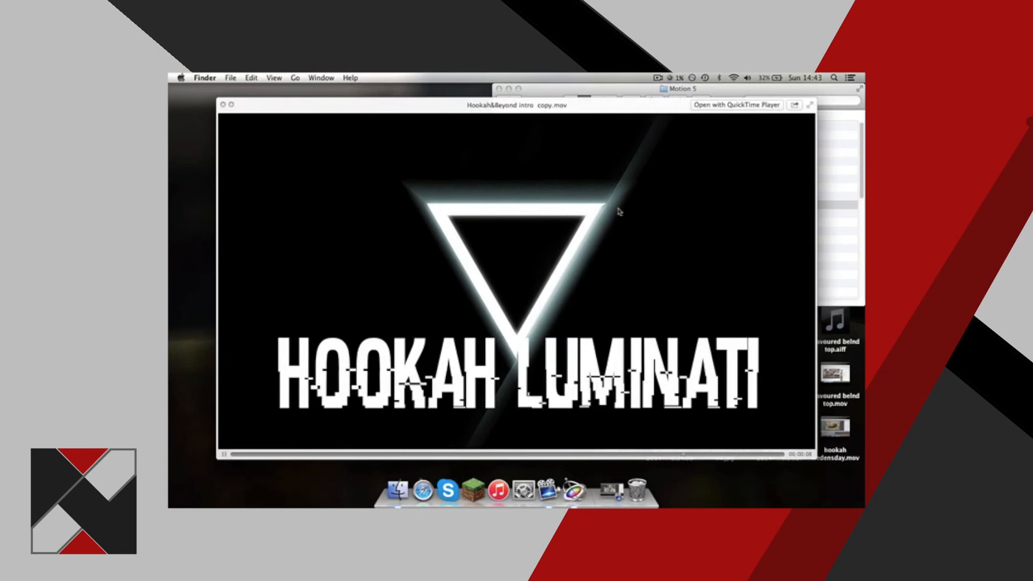
pyautogui.press('space')
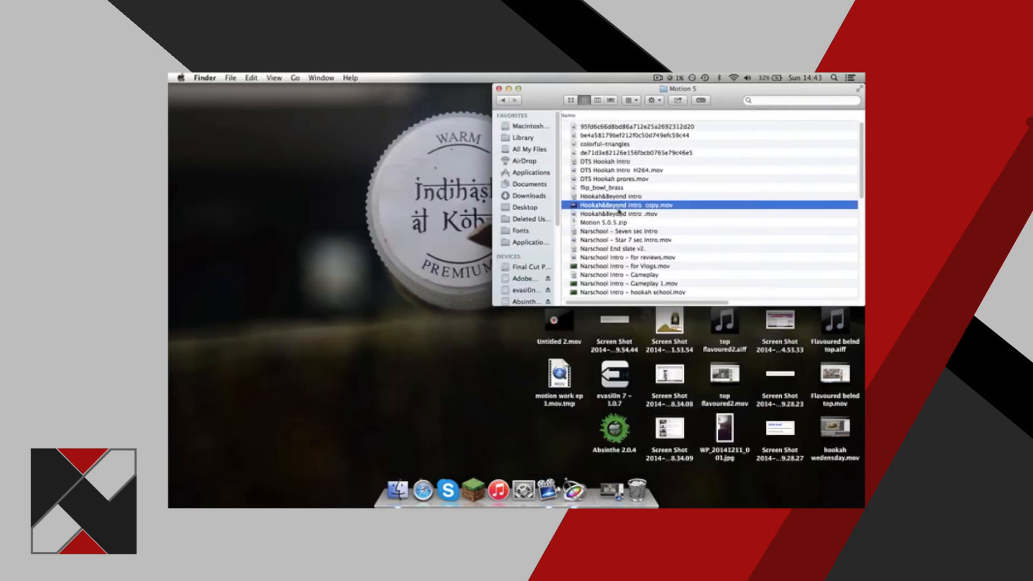
pyautogui.press('space')
# Check flip_bowl_brass in a Quick Look preview and move the file to the Trash.
pyautogui.press('space')
pyautogui.click(604, 187)
pyautogui.press('space')
pyautogui.press('space')
pyautogui.moveTo(595, 189); pyautogui.dragTo(637, 487)
# Watch DTS Hookah Intro H264.mov in a Quick Look preview and close it.
pyautogui.click(609, 170)
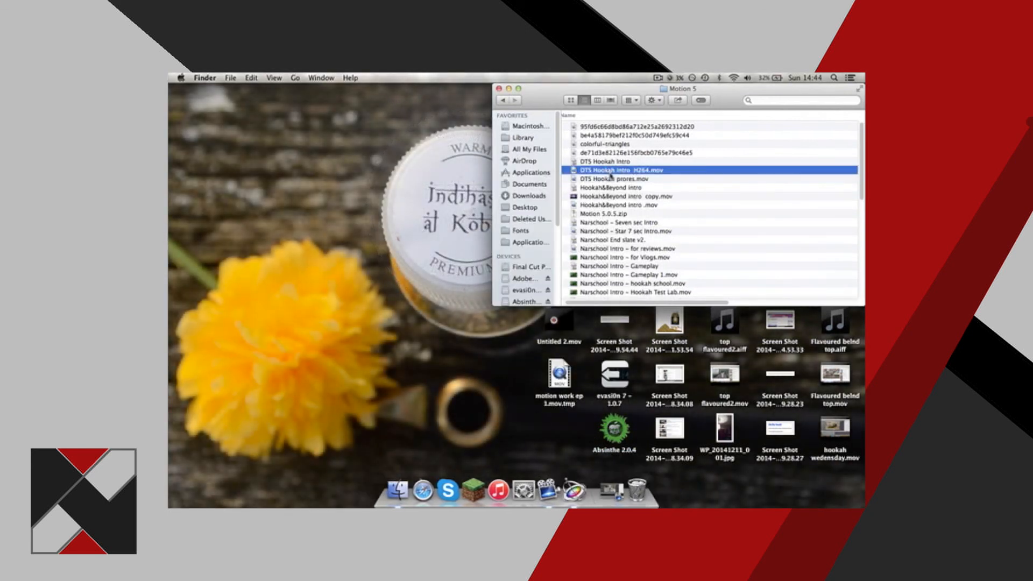
pyautogui.press('space')
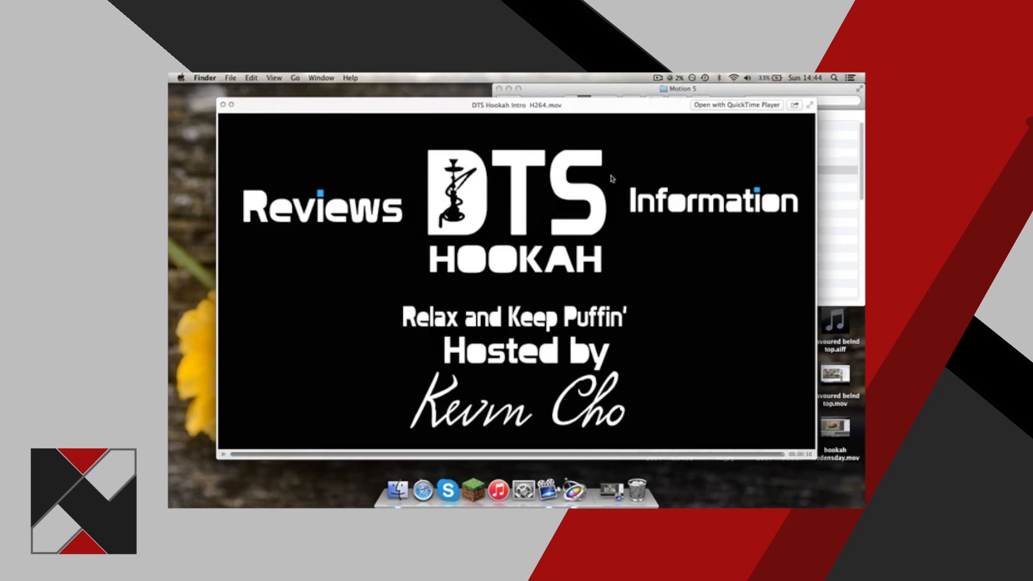
pyautogui.press('space')
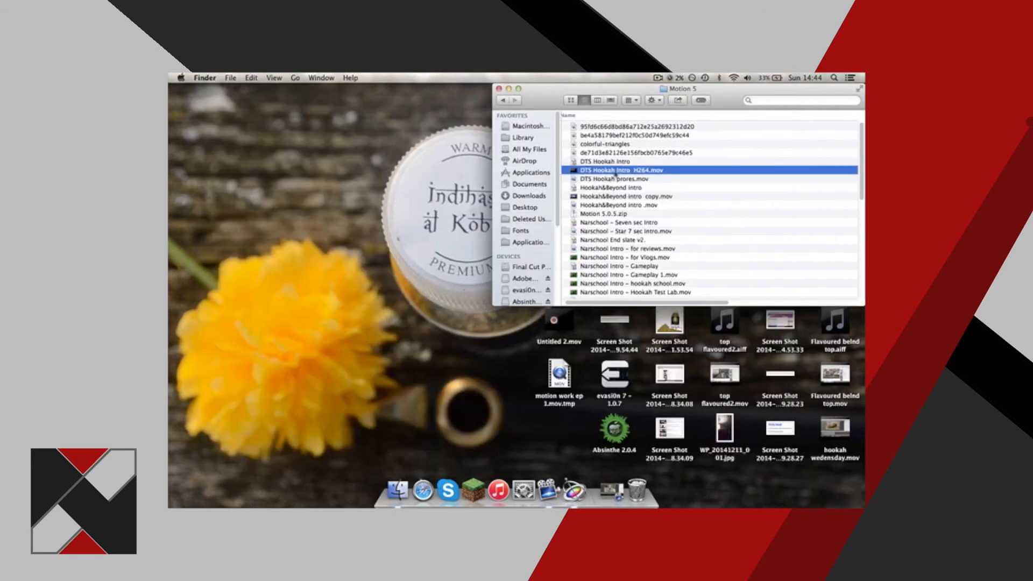
# Move the four files listed above DTS Hookah Intro, including colorful-triangles, to the Trash.
pyautogui.press('Up')
pyautogui.press('Up')
pyautogui.press('Up')
pyautogui.press('Up')
pyautogui.press('Up')
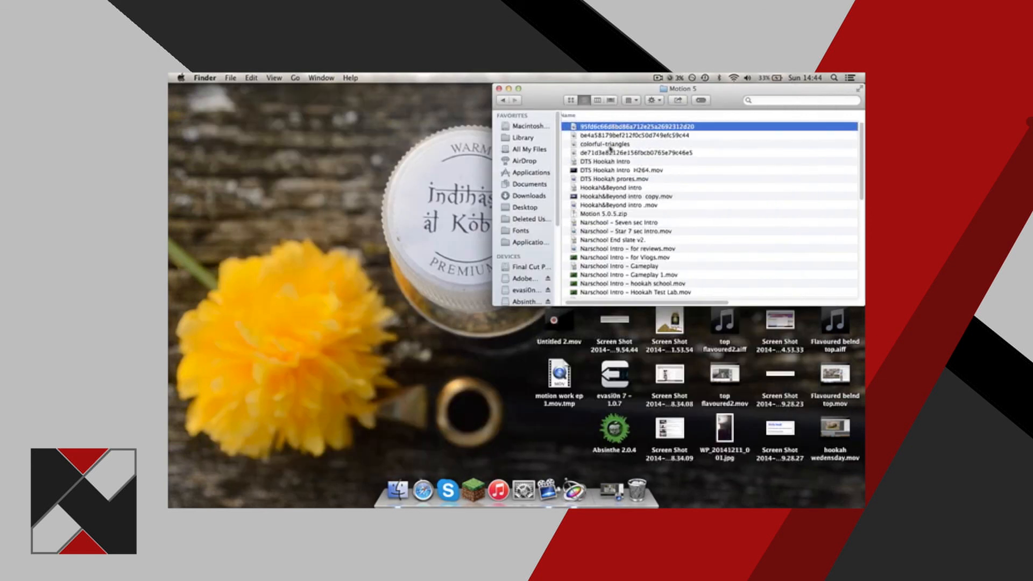
pyautogui.keyDown('shift'); pyautogui.click(609, 153); pyautogui.keyUp('shift')
pyautogui.moveTo(610, 153); pyautogui.dragTo(640, 487)
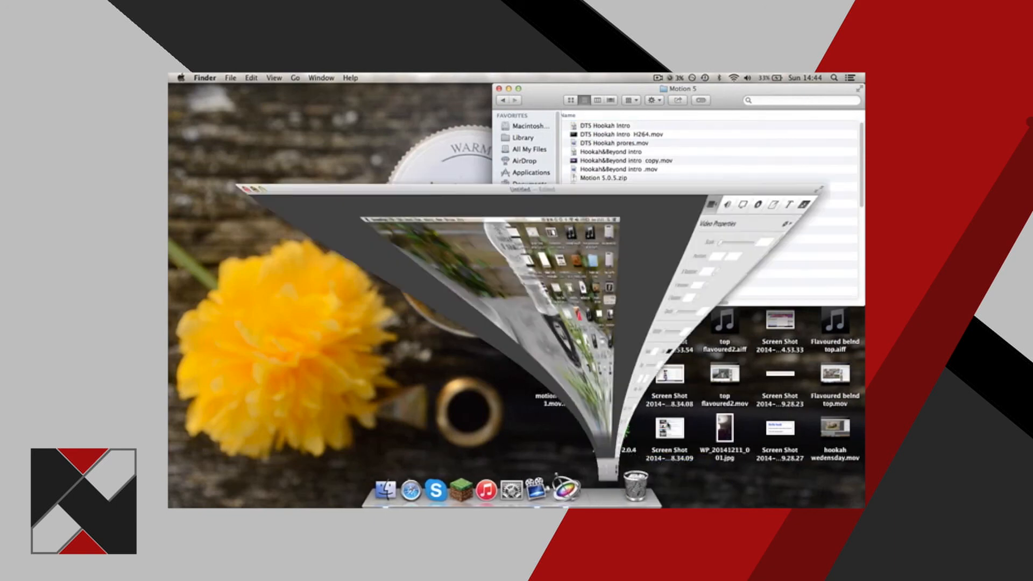